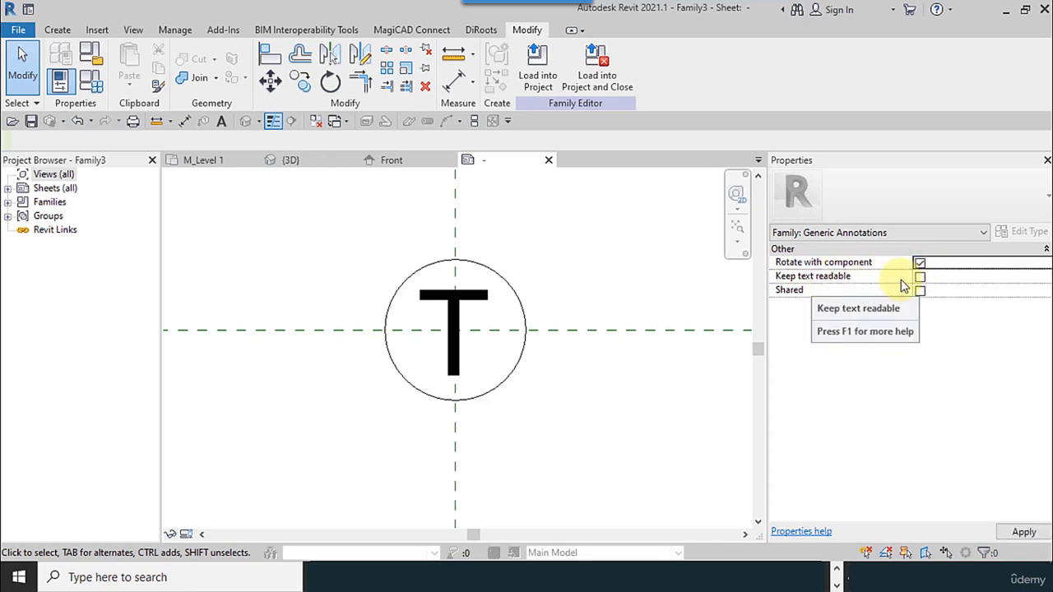
# - Enable Keep text readable for the annotation family and save it as T_Lable with the default file save options
pyautogui.click(919, 277)
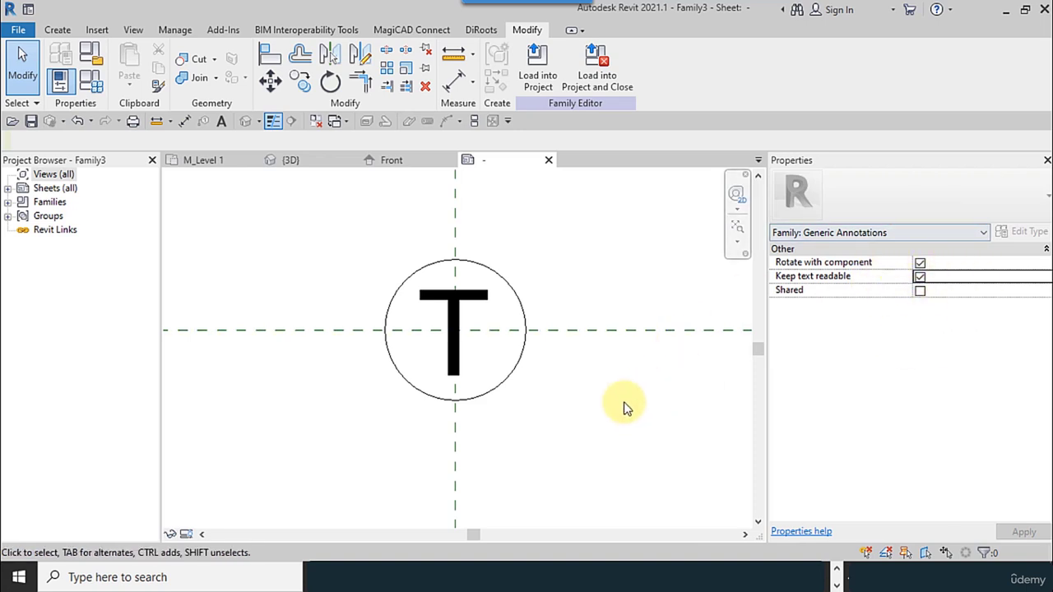
pyautogui.click(14, 33)
pyautogui.moveTo(55, 209)
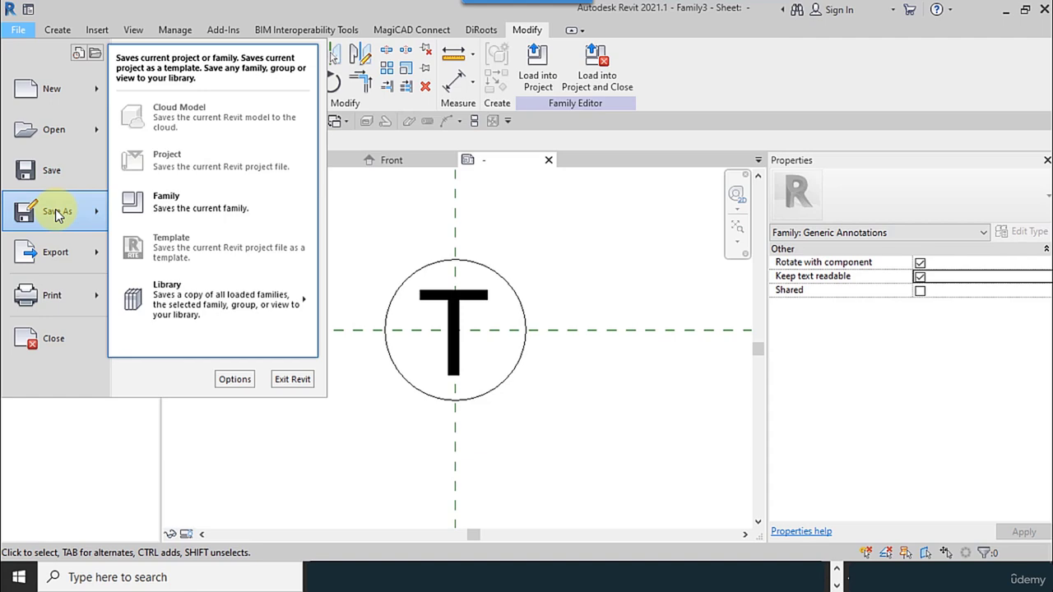
pyautogui.click(192, 205)
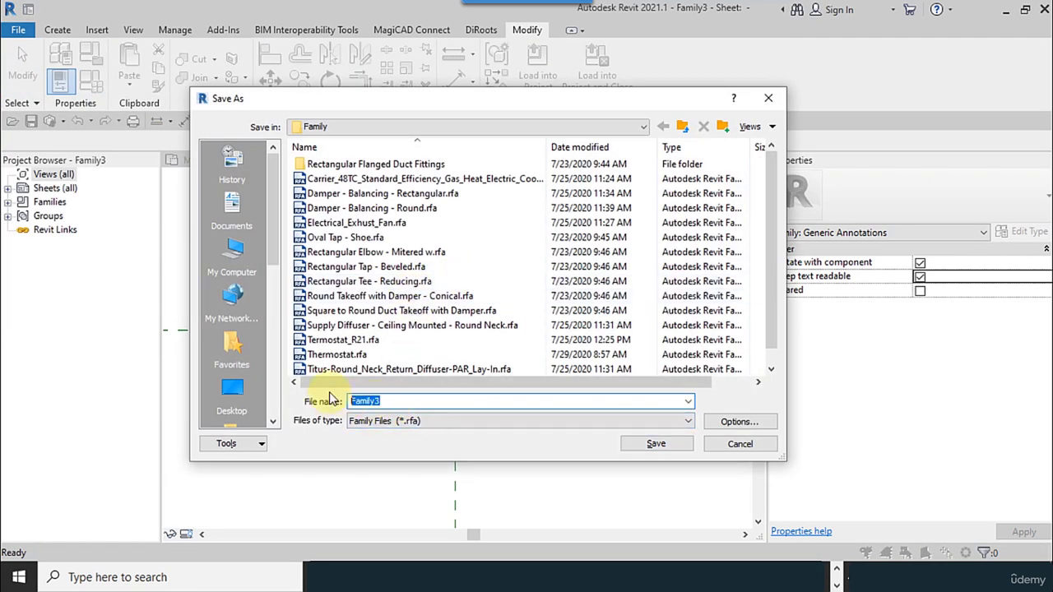
pyautogui.write('T_Lable')
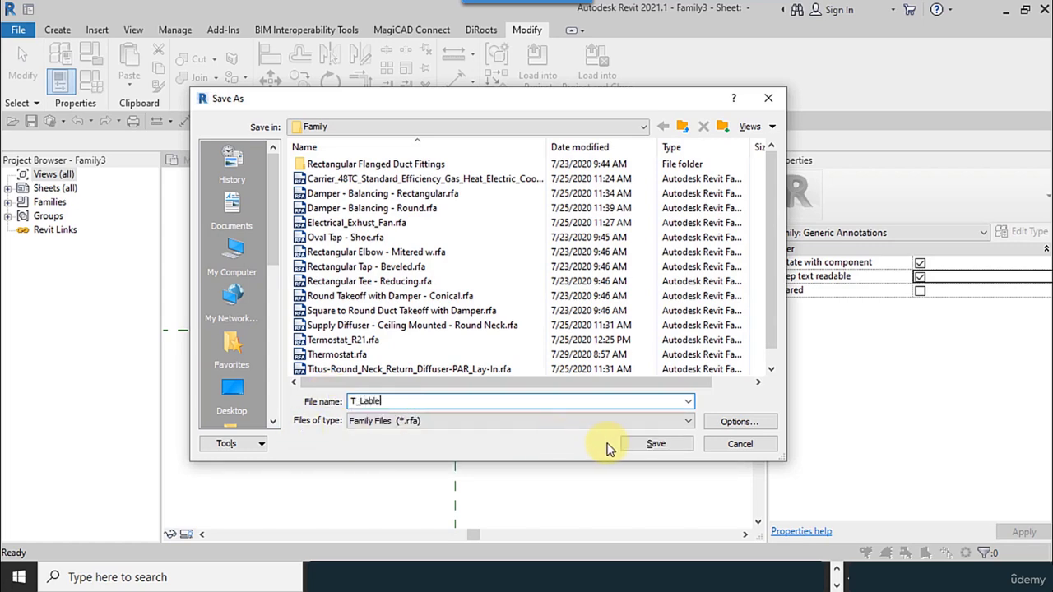
pyautogui.click(734, 422)
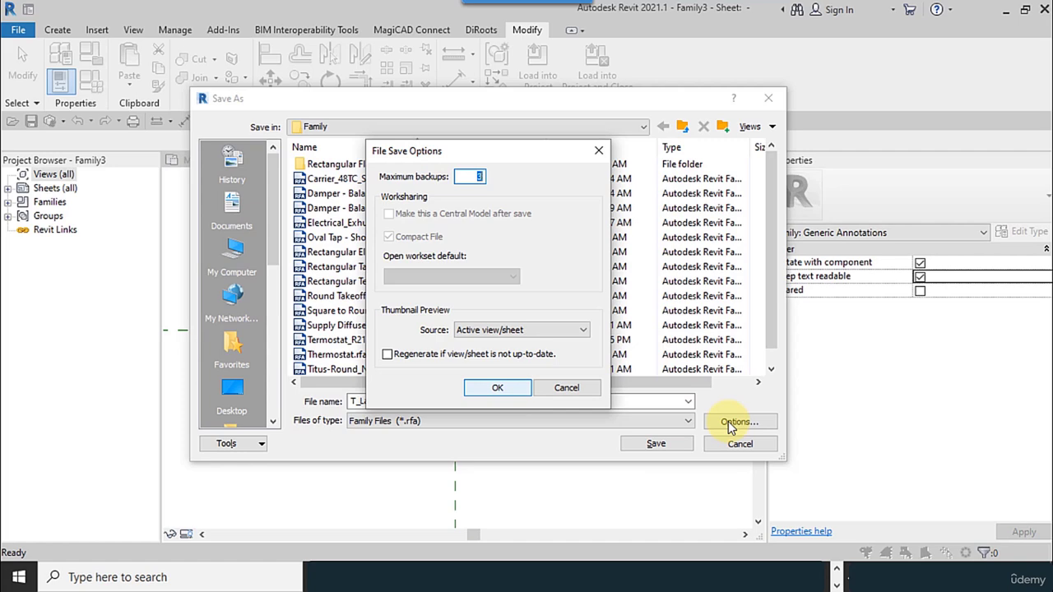
pyautogui.click(500, 389)
pyautogui.click(637, 443)
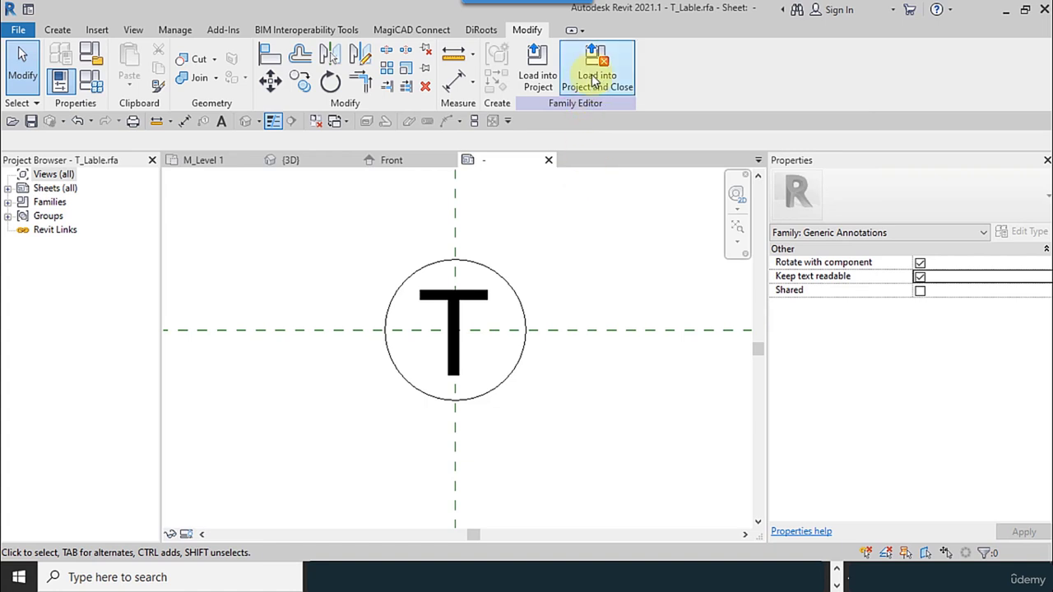
# - Load the T_Lable family into Thermostat.rfa only, excluding Mechanical_R21.rvt, and close the annotation family
pyautogui.click(629, 91)
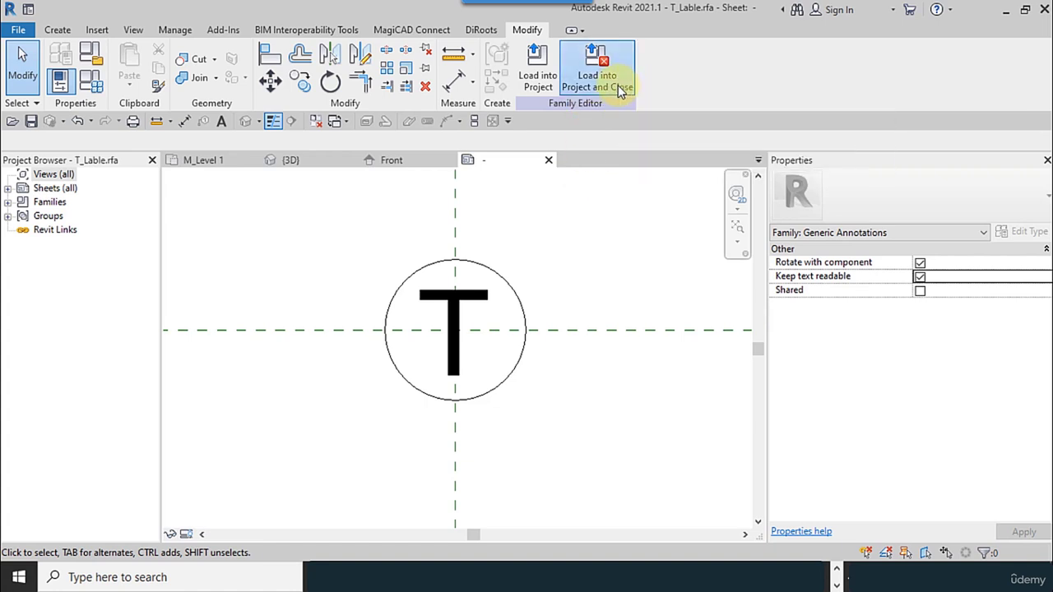
pyautogui.click(260, 202)
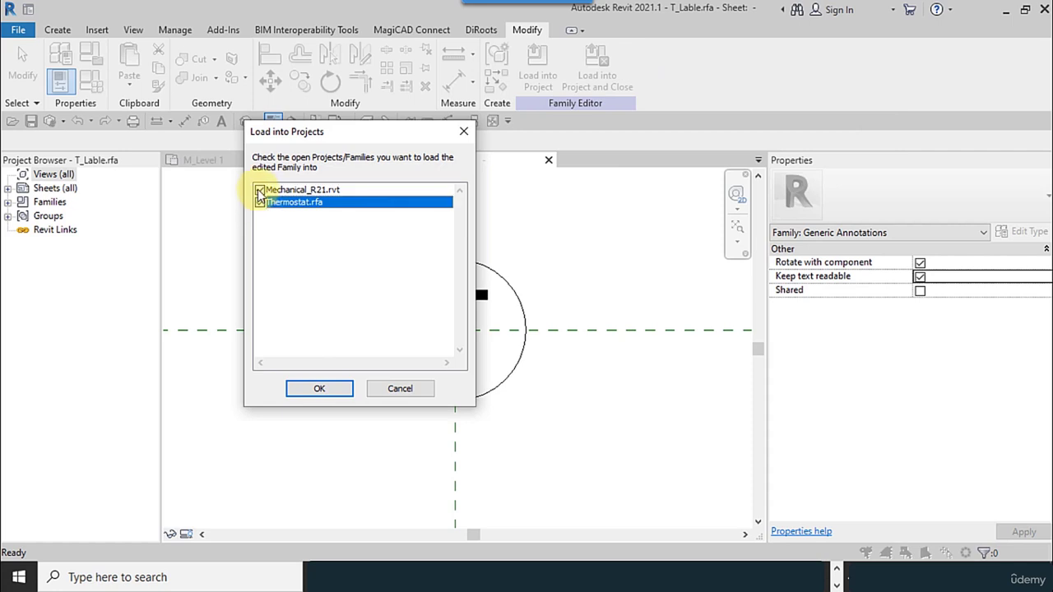
pyautogui.click(260, 190)
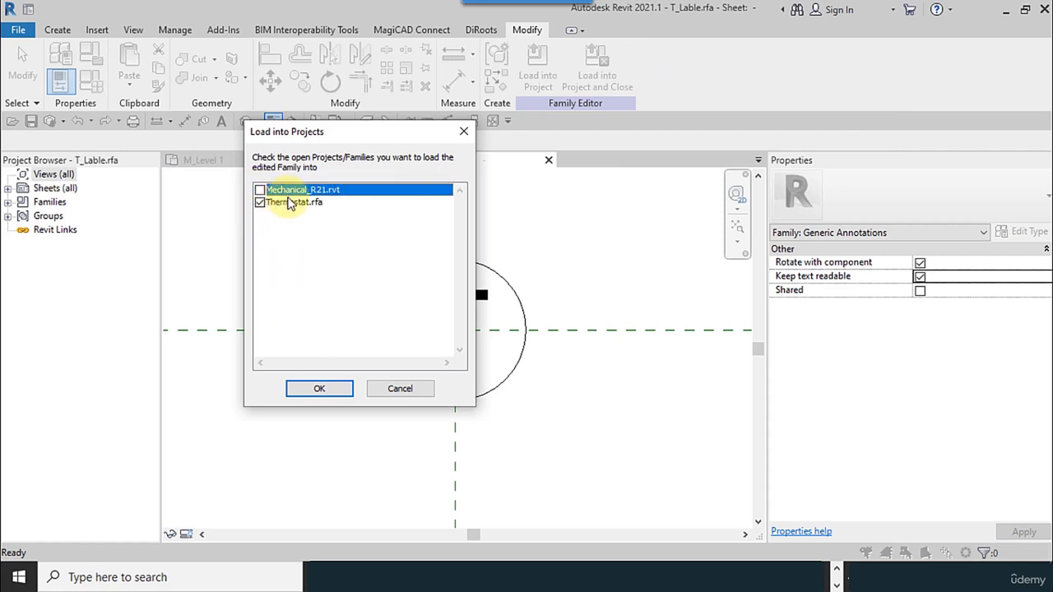
pyautogui.click(296, 388)
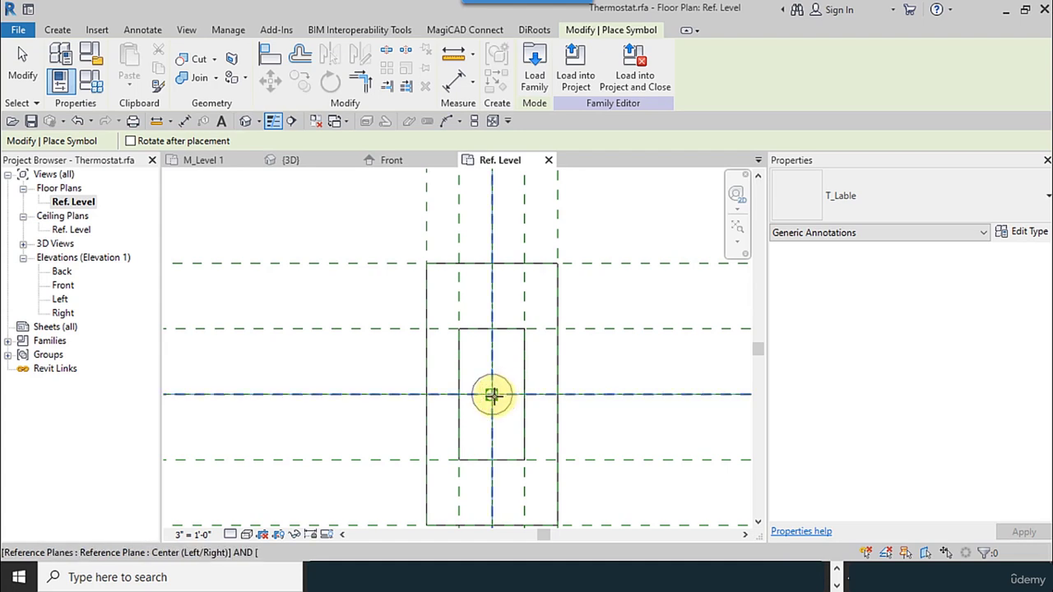
# - Place one T_Lable symbol at the intersection of the center reference planes in the Ref. Level plan
pyautogui.click(491, 395)
pyautogui.scroll(5, 501, 427)
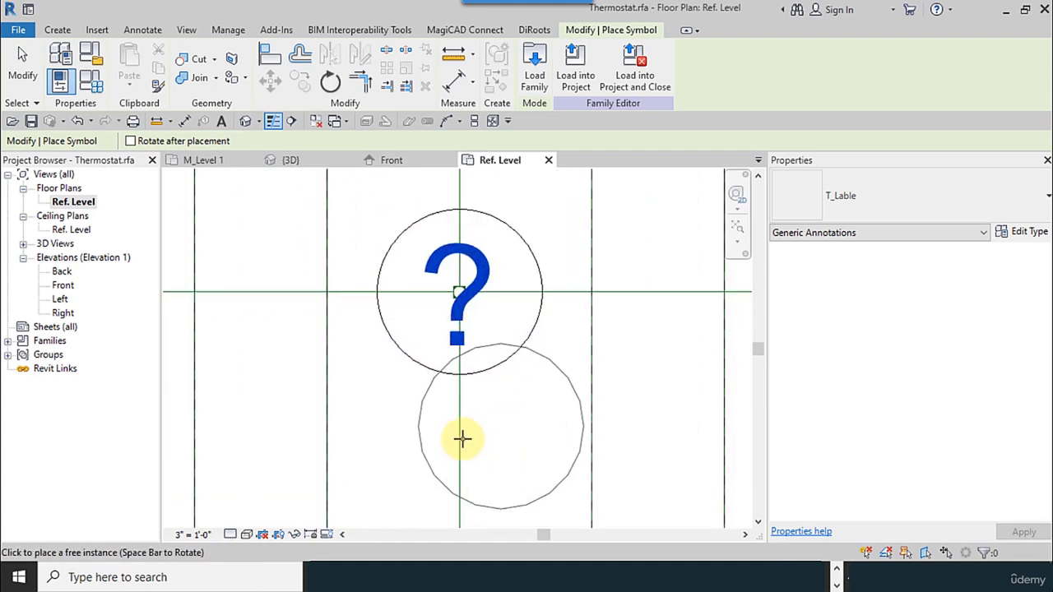
pyautogui.press('Escape')
pyautogui.moveTo(414, 404); pyautogui.dragTo(362, 408, button='middle')
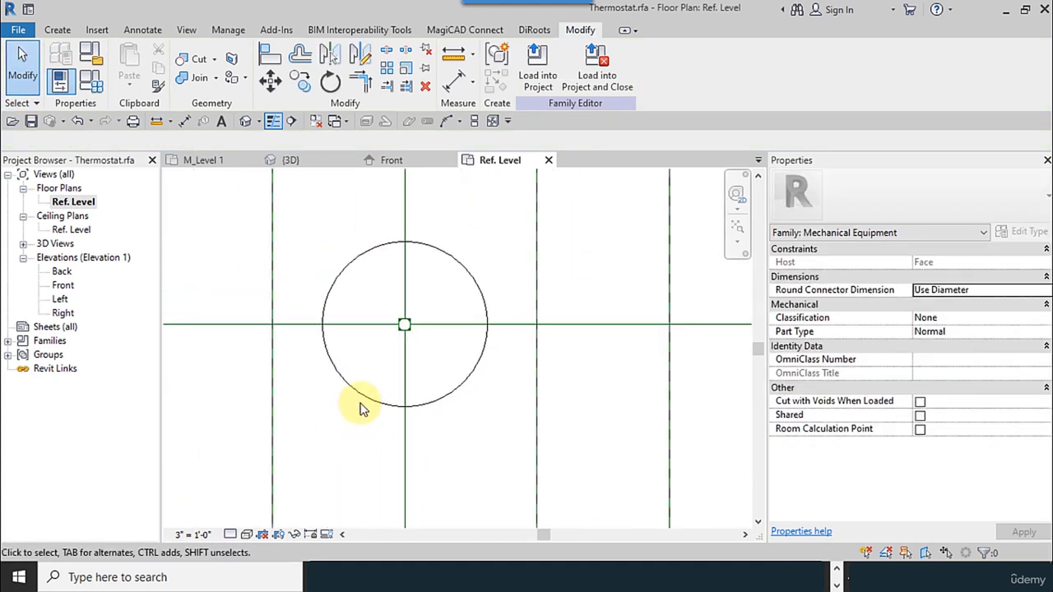
pyautogui.click(378, 408)
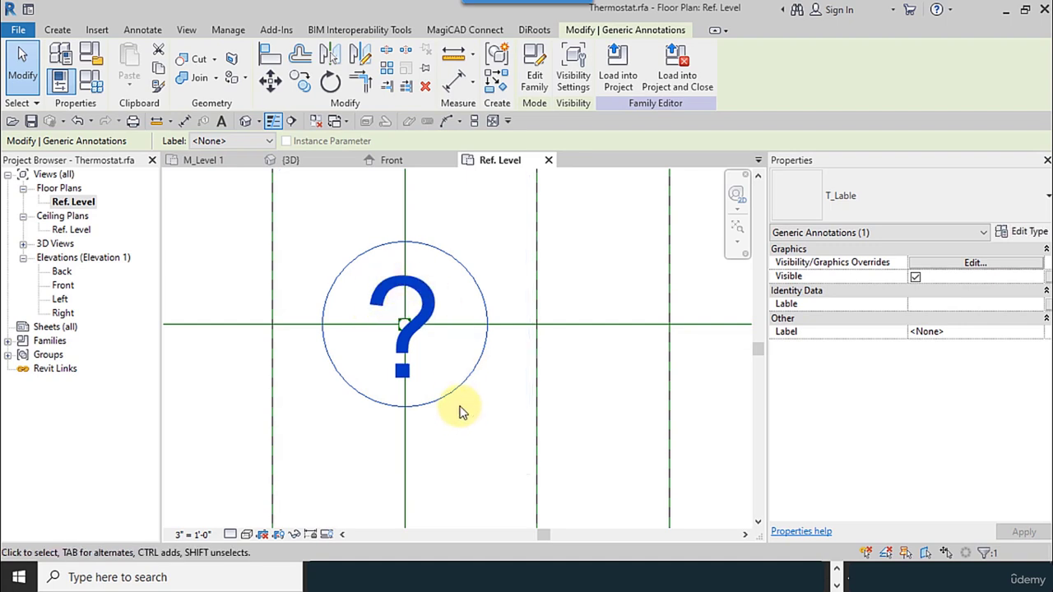
pyautogui.press('Delete')
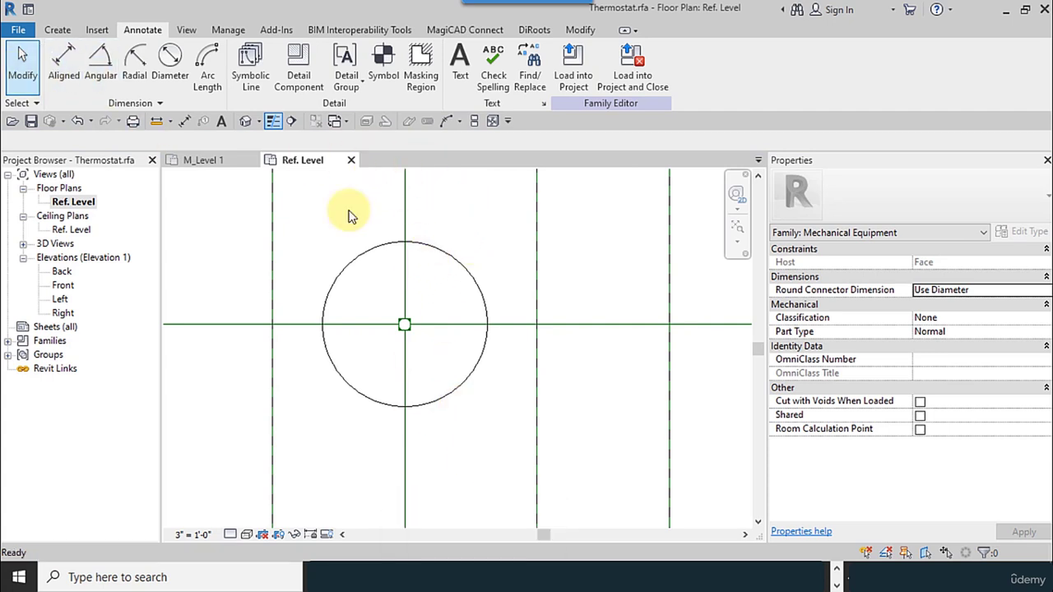
# - Add a family parameter named T_Lable to the thermostat family as an instance parameter of type Text
pyautogui.click(374, 251)
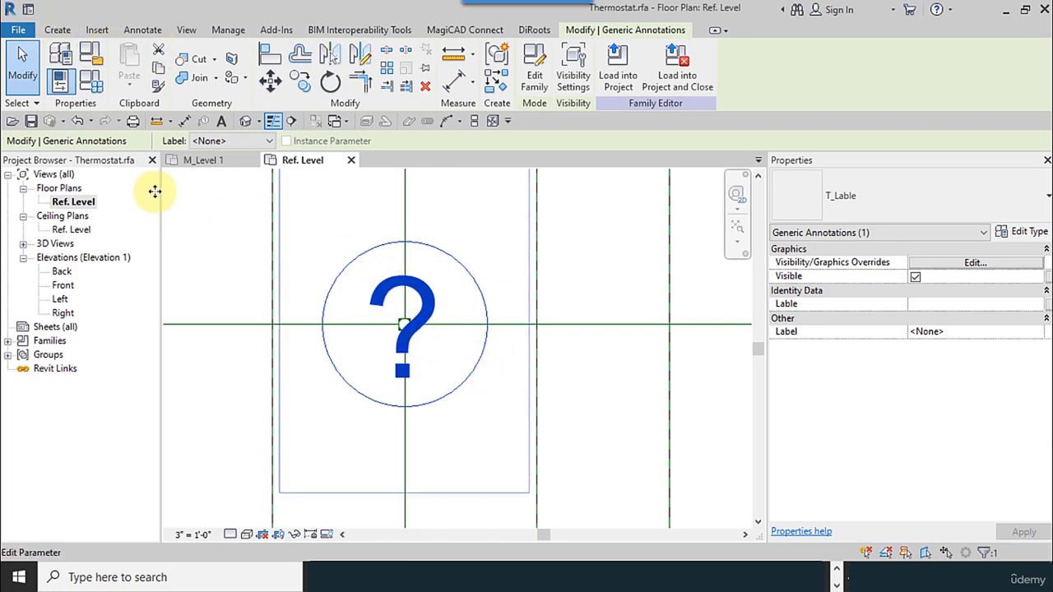
pyautogui.click(95, 83)
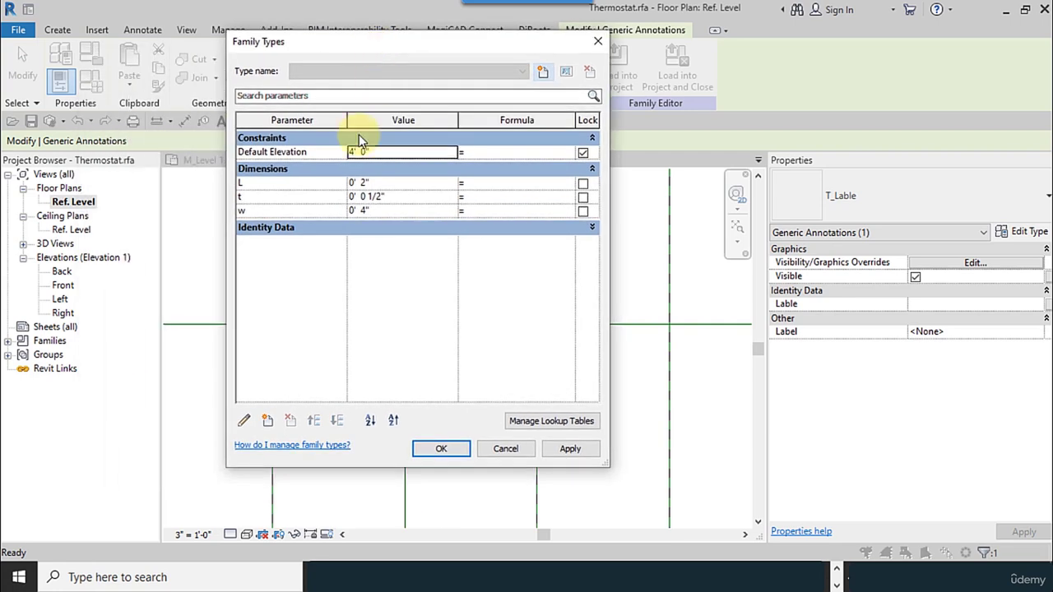
pyautogui.click(273, 229)
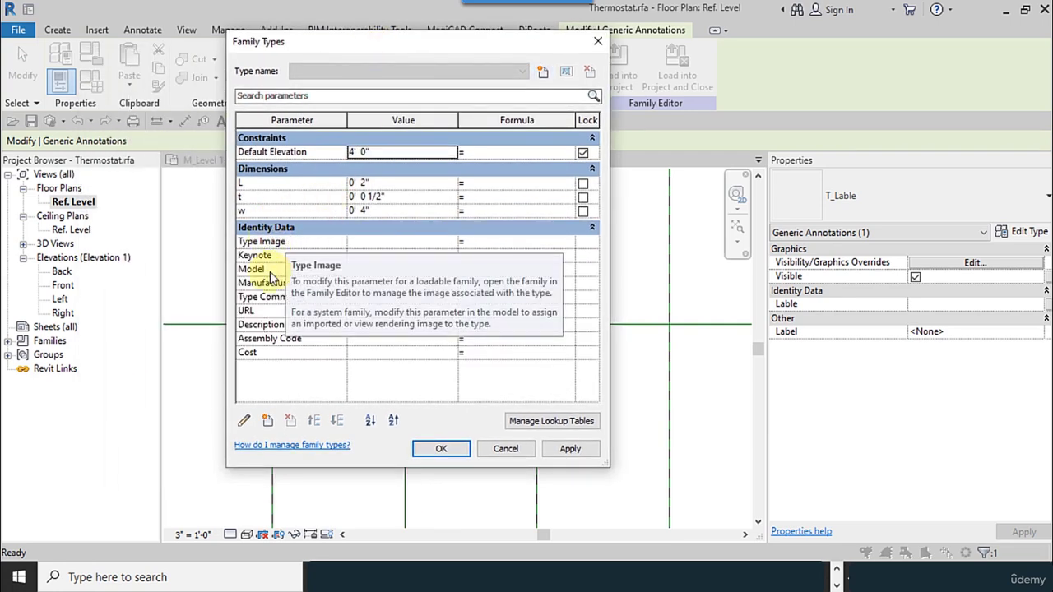
pyautogui.click(268, 421)
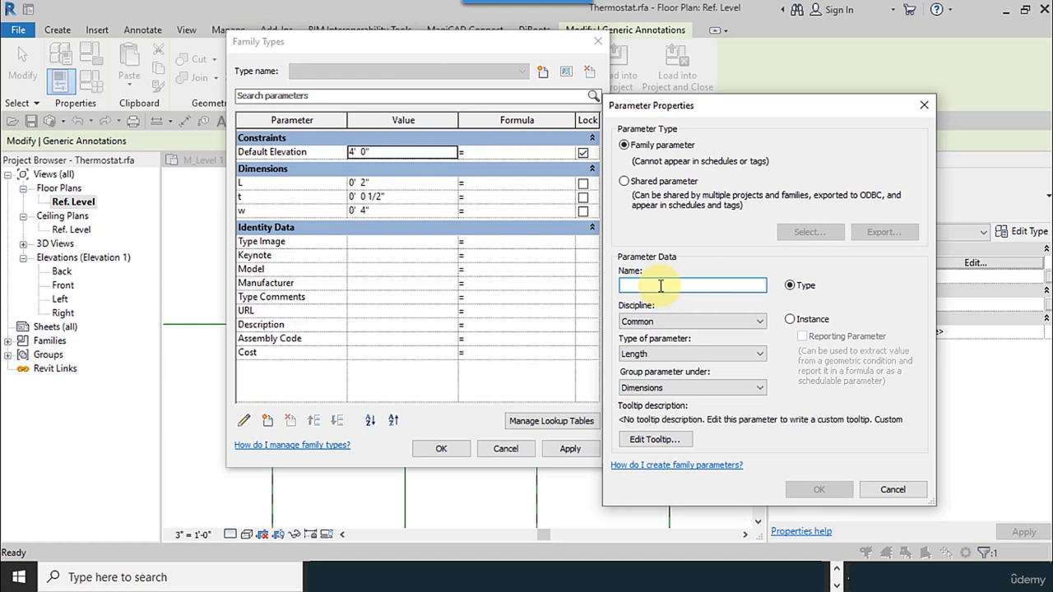
pyautogui.write('L')
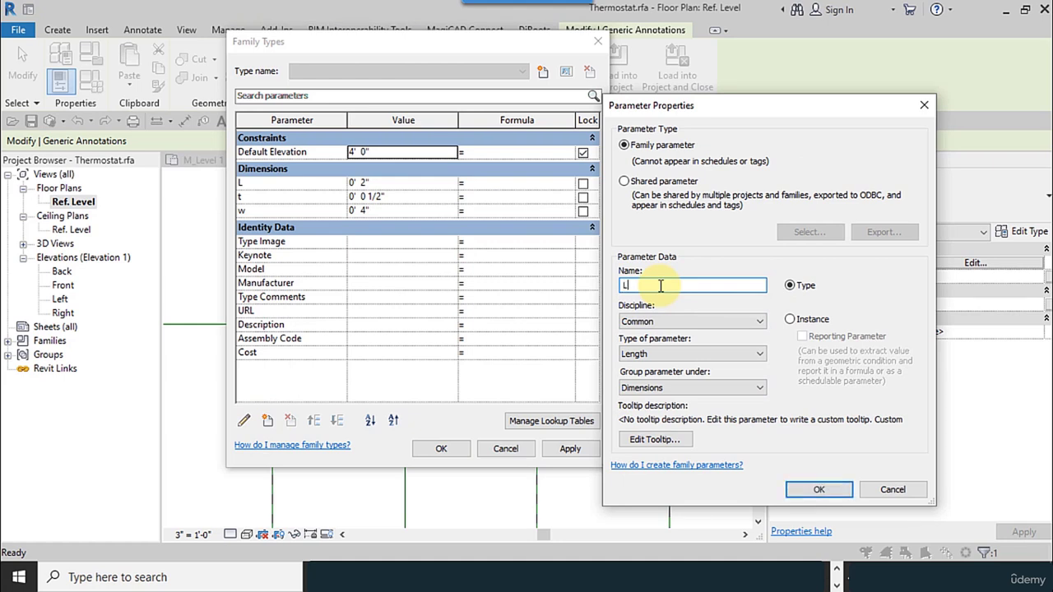
pyautogui.press('BackSpace')
pyautogui.press('BackSpace')
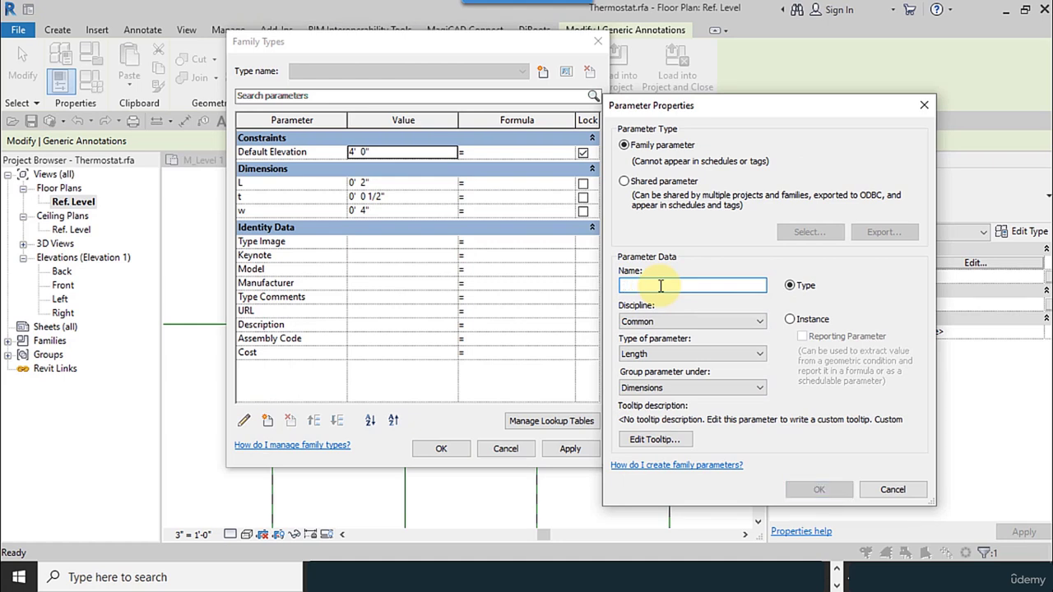
pyautogui.write('t')
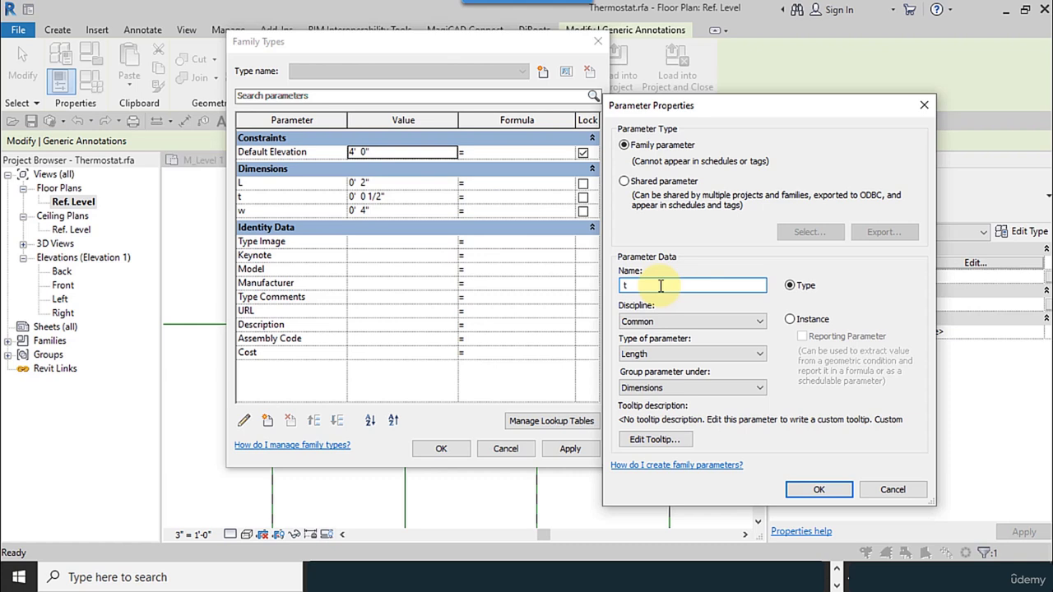
pyautogui.press('BackSpace')
pyautogui.click(789, 319)
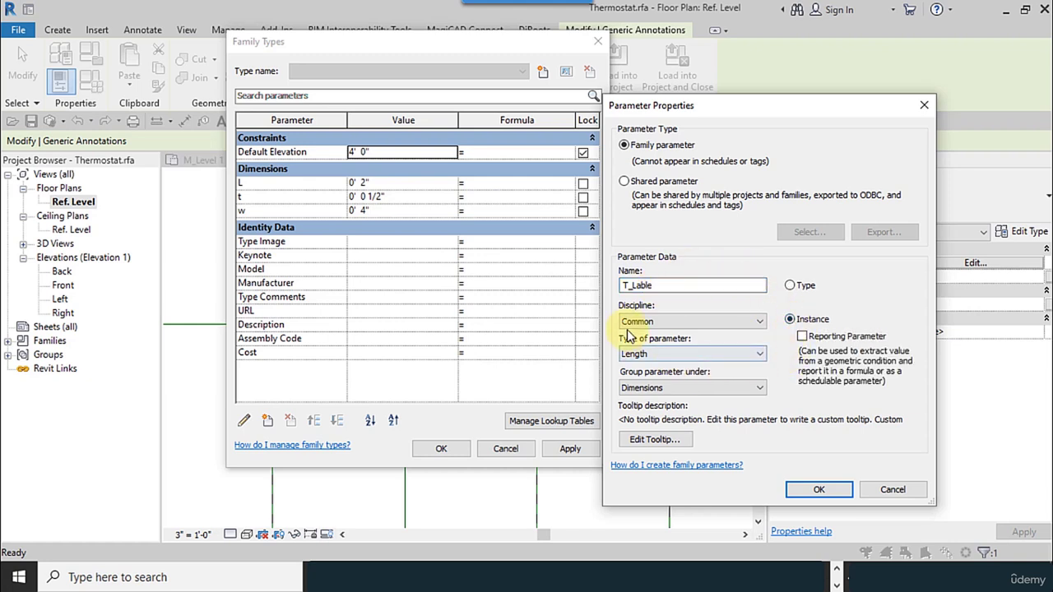
pyautogui.click(642, 354)
pyautogui.click(670, 368)
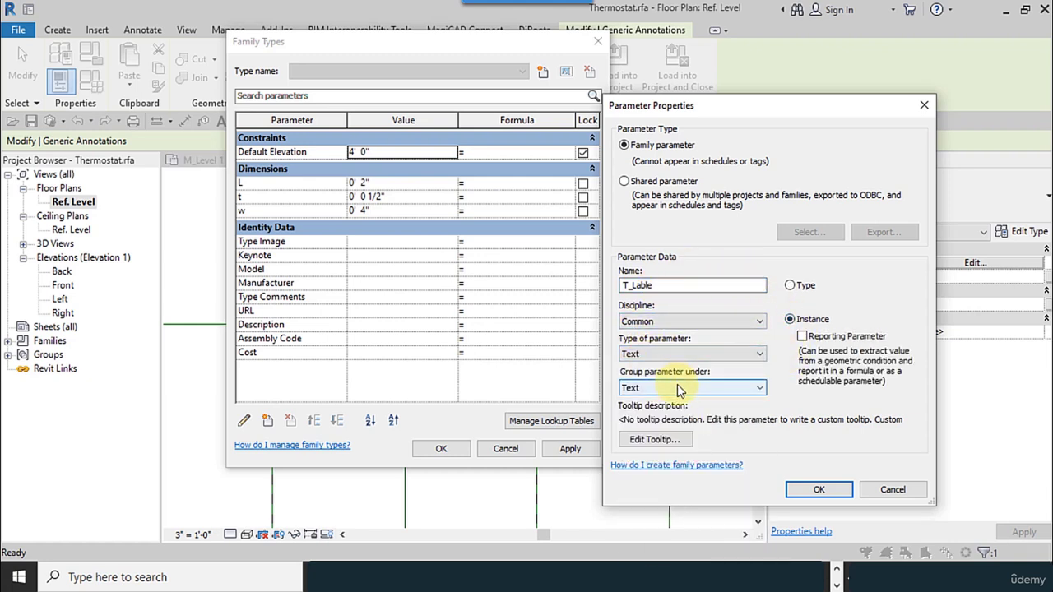
pyautogui.click(816, 490)
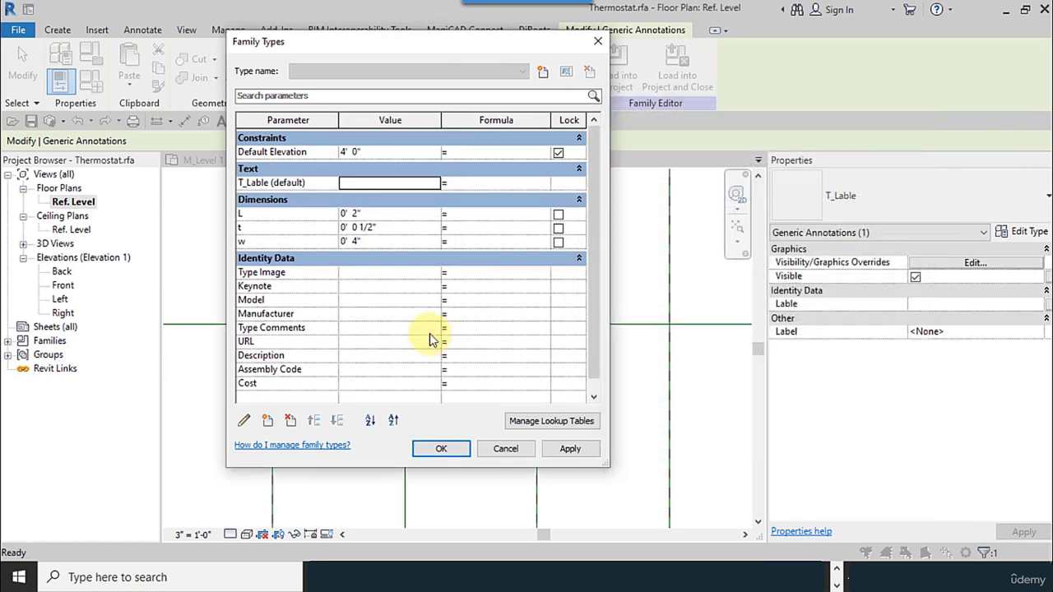
# - Edit the T_Lable parameter so it is grouped under Identity Data
pyautogui.scroll(-1, 381, 323)
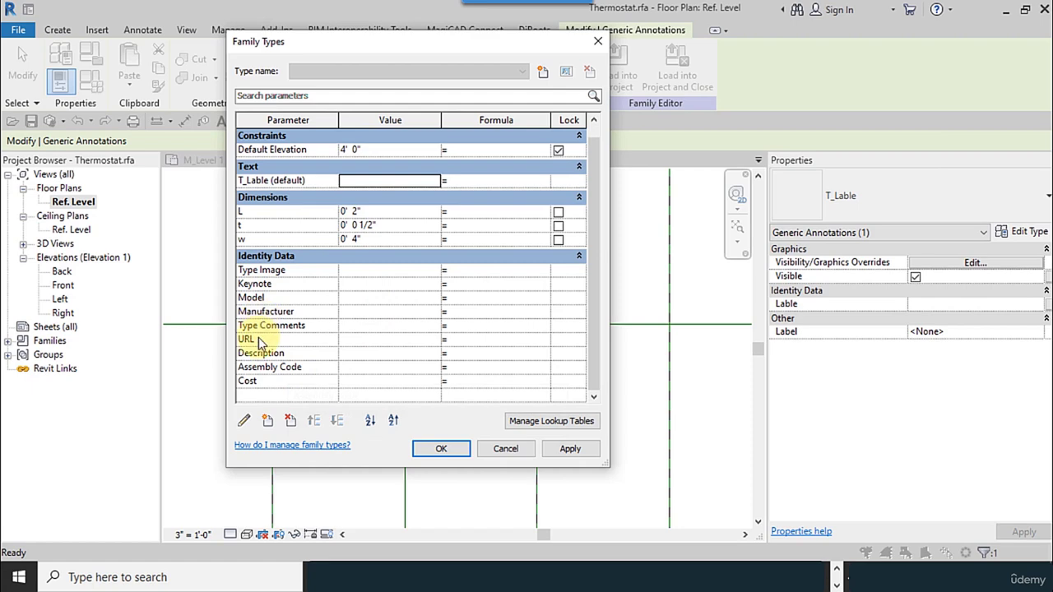
pyautogui.scroll(1, 280, 271)
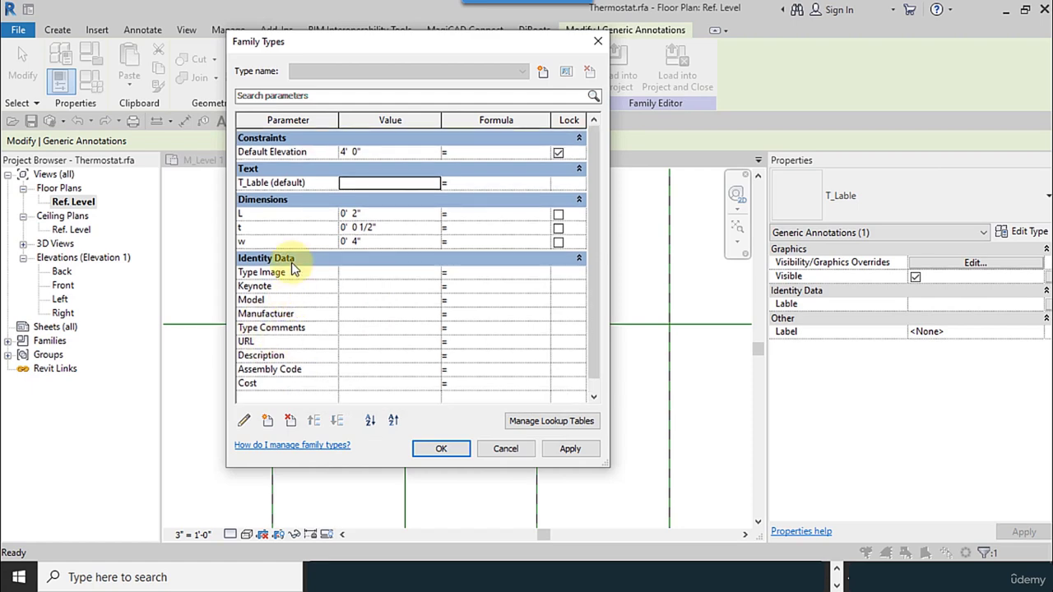
pyautogui.click(244, 421)
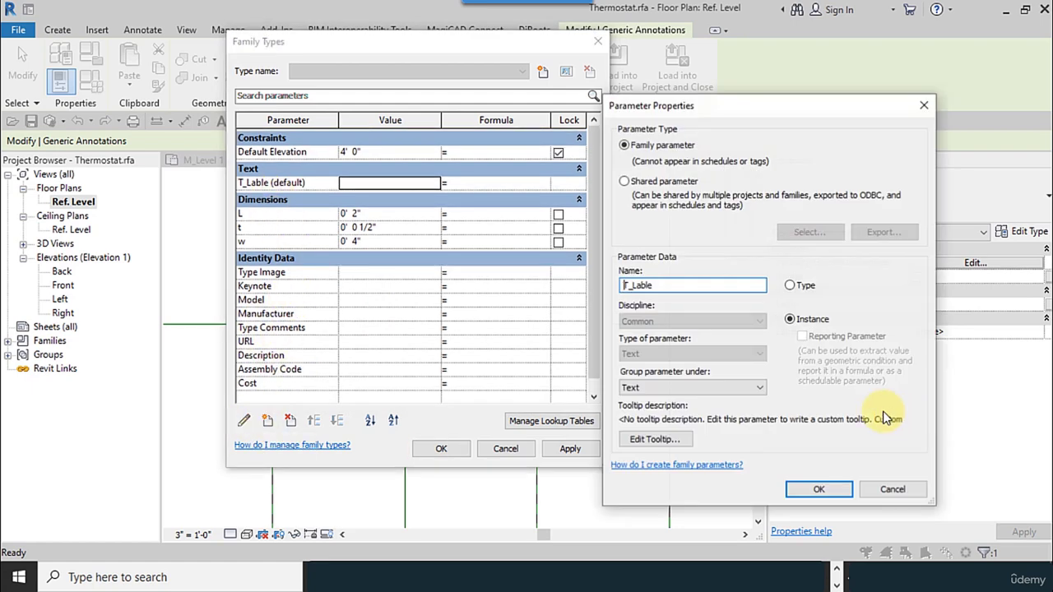
pyautogui.click(695, 391)
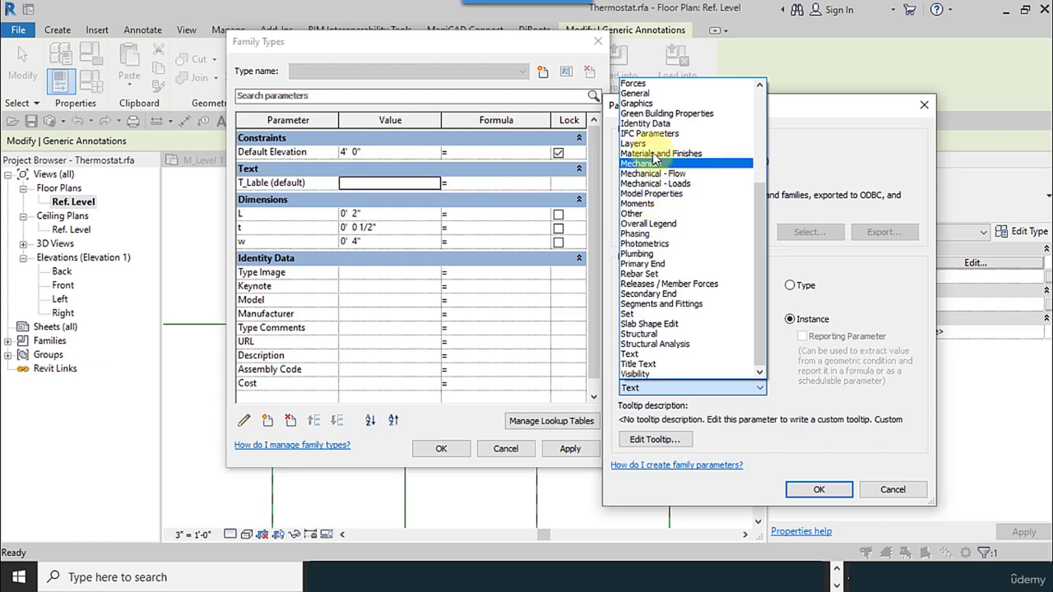
pyautogui.click(664, 120)
pyautogui.click(815, 489)
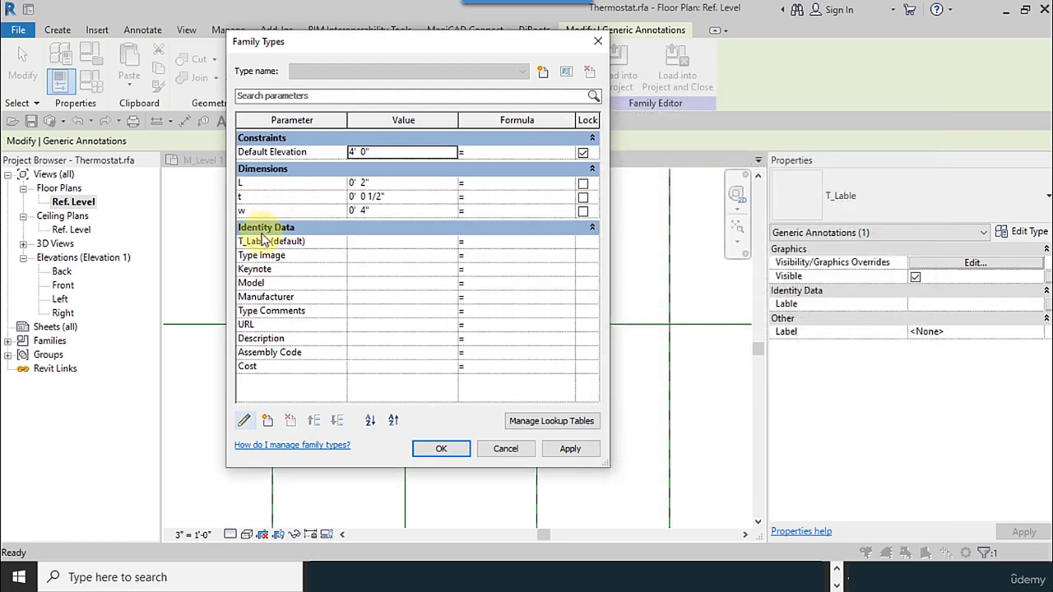
# - Set the default value of the T_Lable parameter to T and apply the family types
pyautogui.click(368, 241)
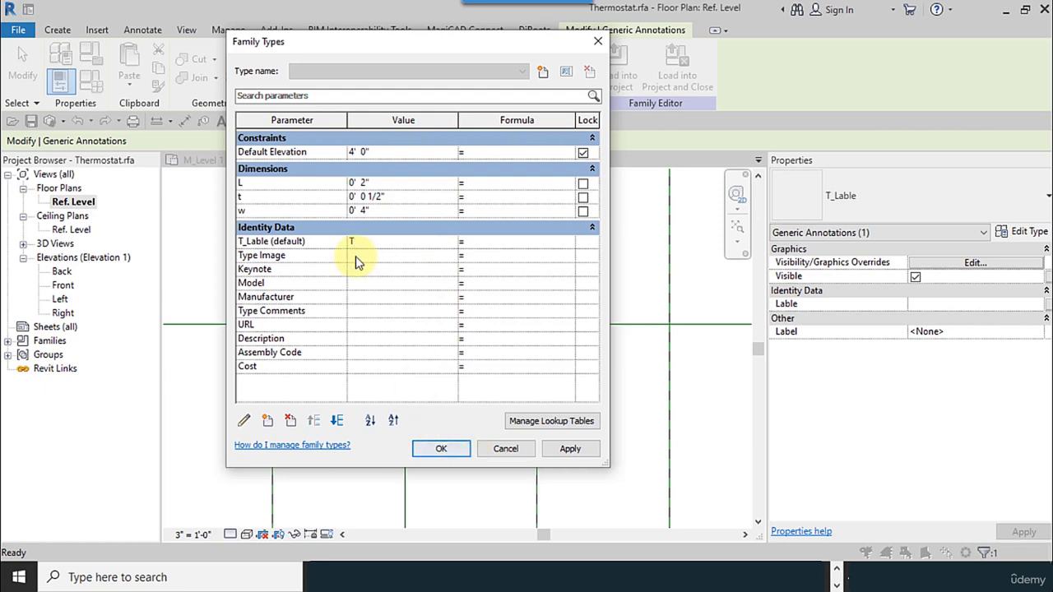
pyautogui.click(350, 241)
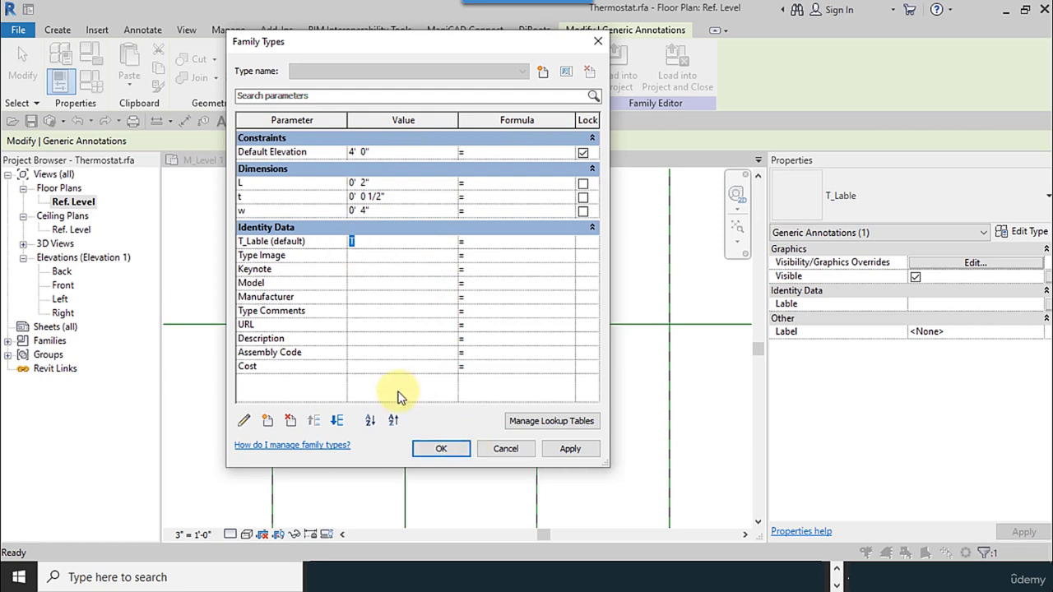
pyautogui.click(440, 450)
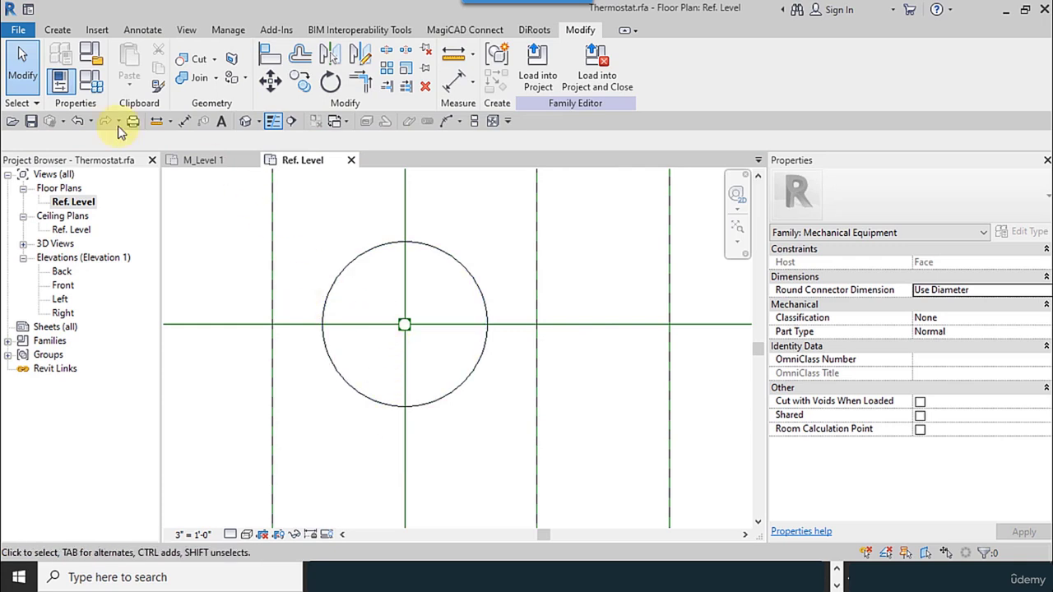
# - Associate the placed annotation symbol's Lable property with the T_Lable family parameter
pyautogui.click(348, 270)
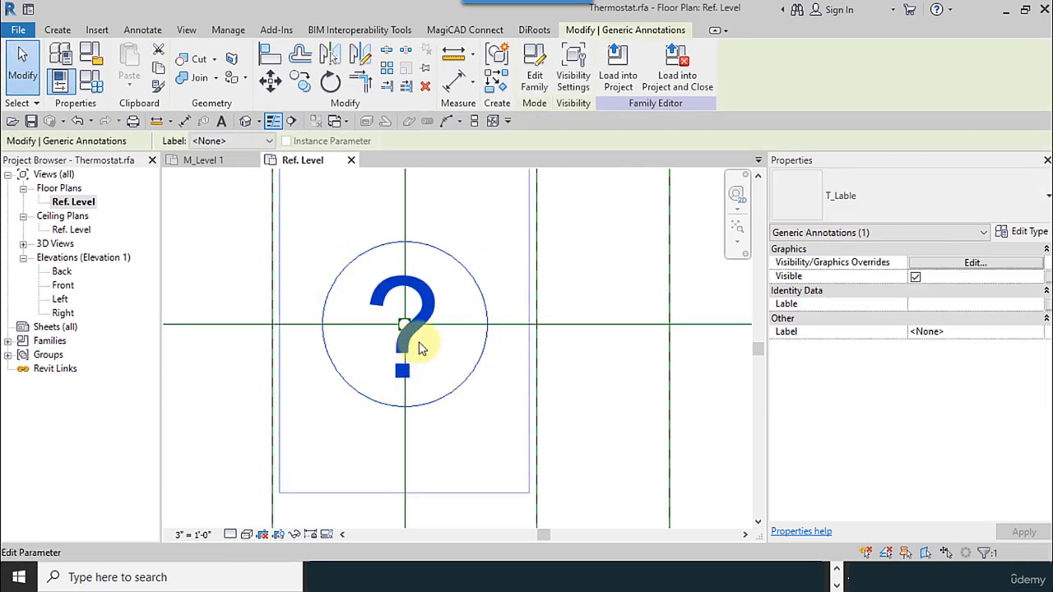
pyautogui.click(1047, 303)
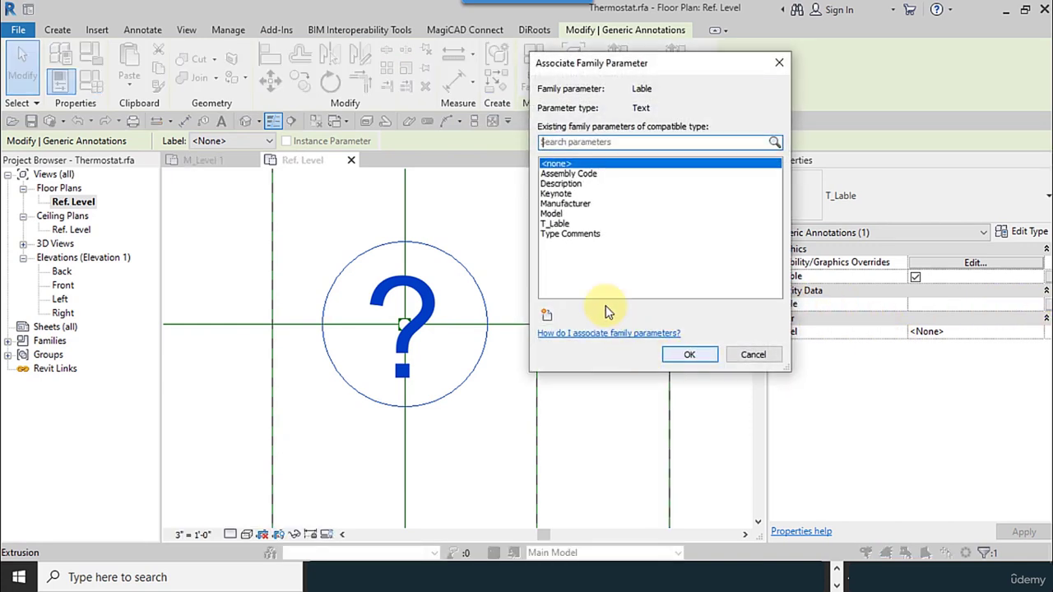
pyautogui.click(556, 223)
pyautogui.click(711, 356)
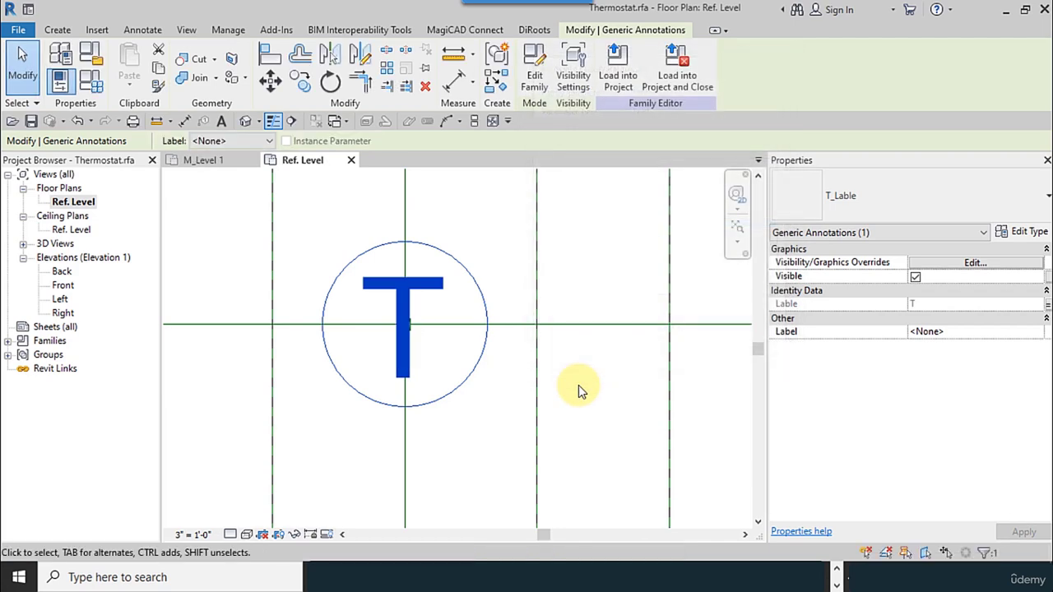
# - Move the circled T symbol off centre and align it to the vertical and horizontal centre reference planes
pyautogui.scroll(-4, 498, 356)
pyautogui.moveTo(622, 357); pyautogui.dragTo(552, 365, button='middle')
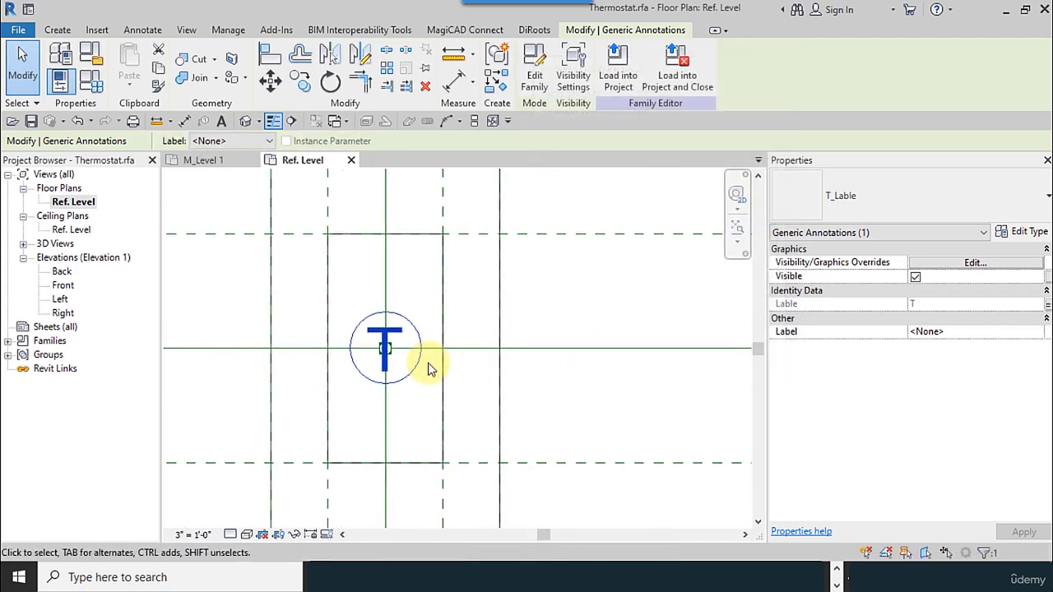
pyautogui.moveTo(418, 359); pyautogui.dragTo(589, 310)
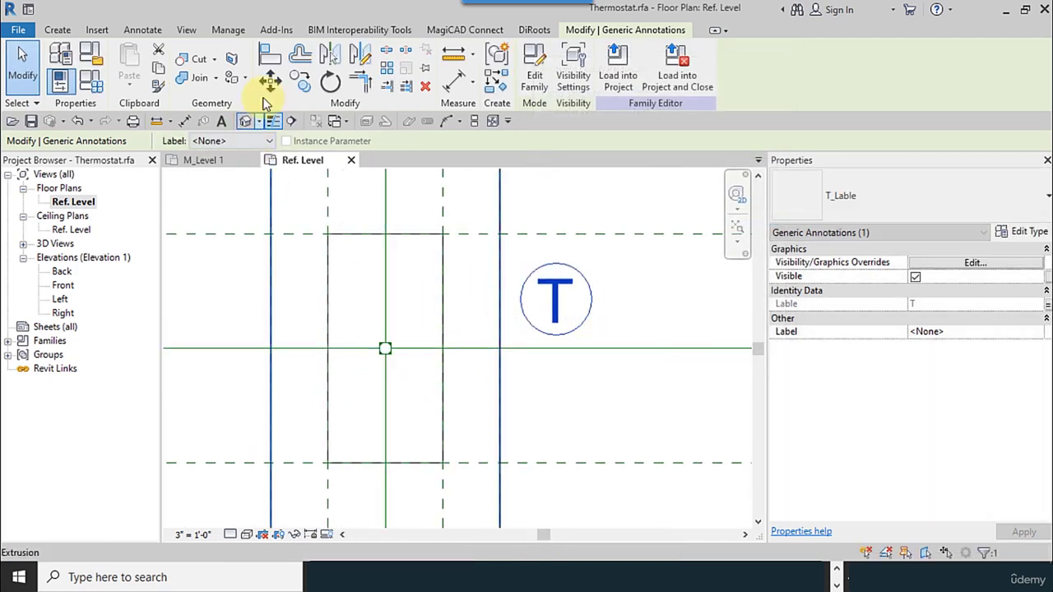
pyautogui.click(270, 54)
pyautogui.click(390, 274)
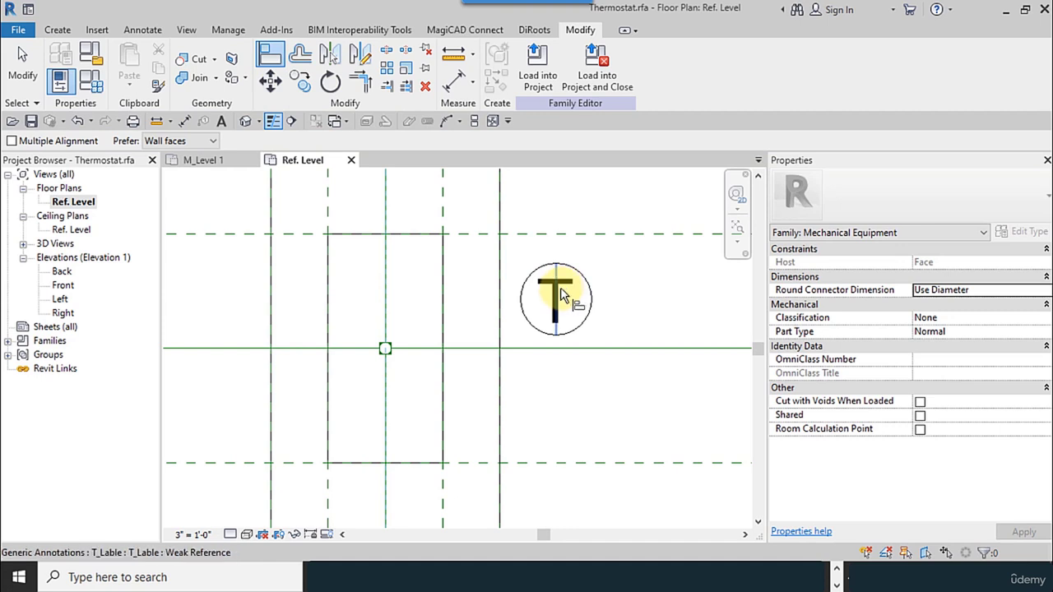
pyautogui.click(560, 287)
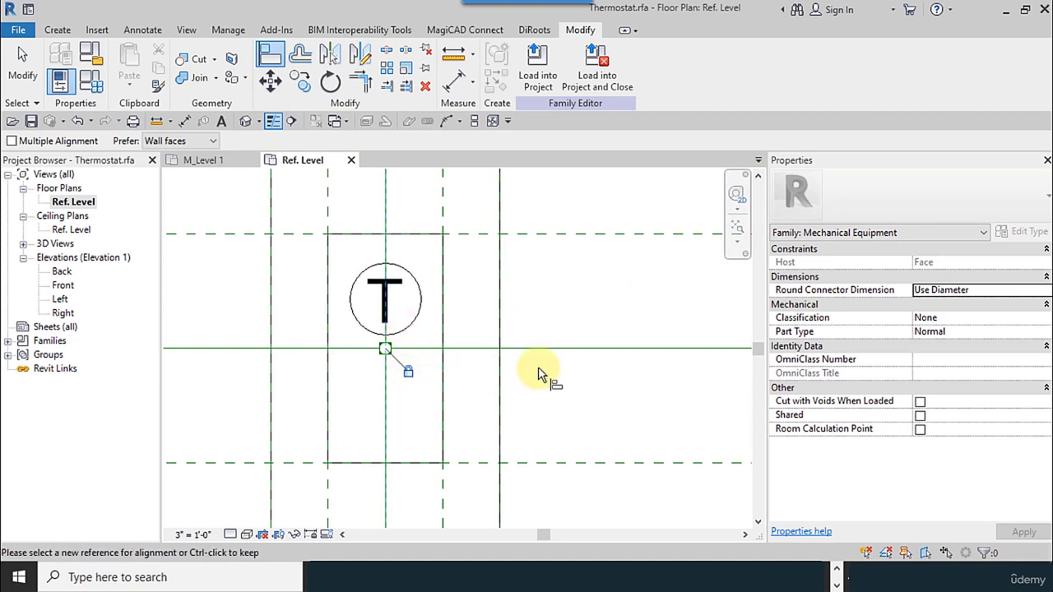
pyautogui.click(539, 352)
pyautogui.click(405, 309)
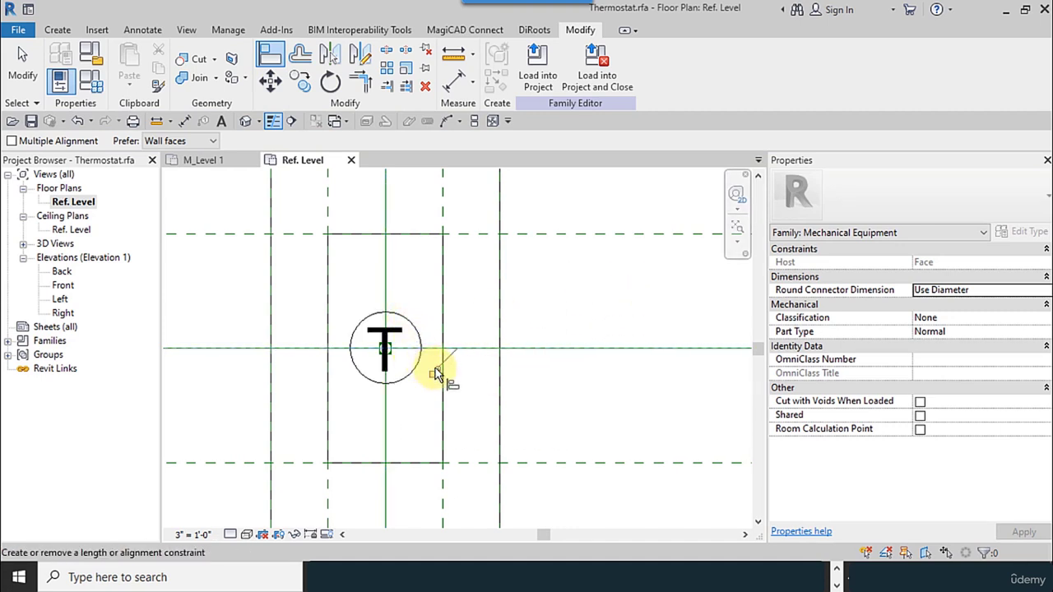
pyautogui.click(23, 57)
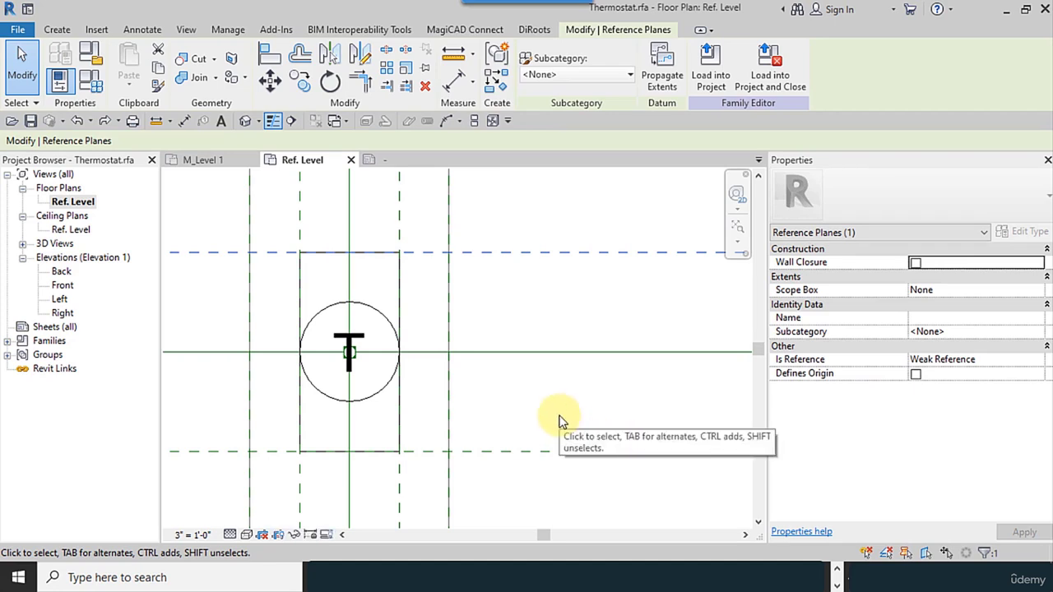
# - Load the thermostat family into the Mechanical_R21.rvt project
pyautogui.moveTo(498, 402); pyautogui.dragTo(508, 402, button='middle')
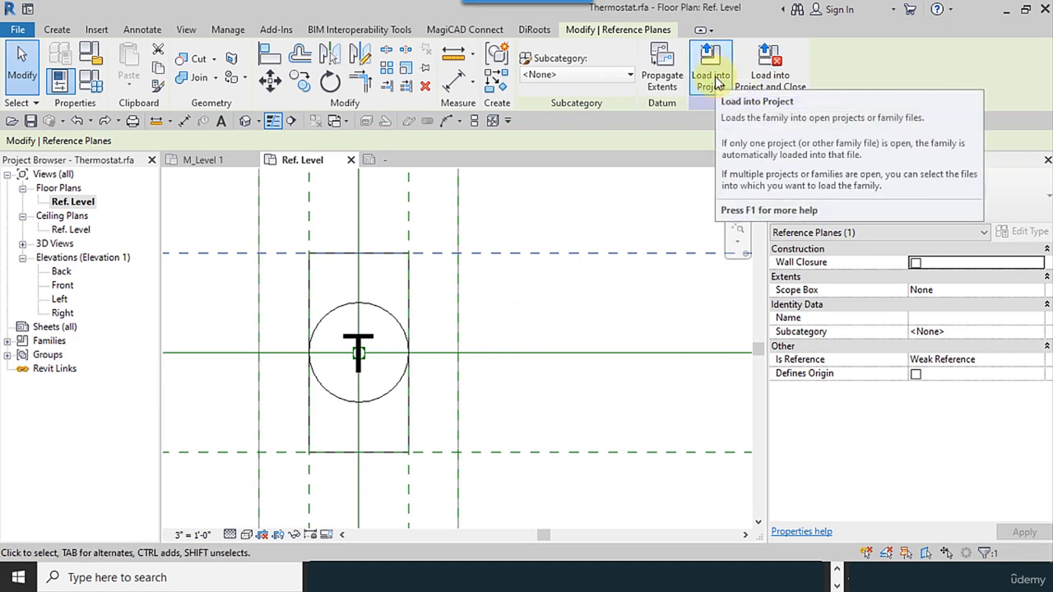
pyautogui.click(712, 80)
pyautogui.click(260, 190)
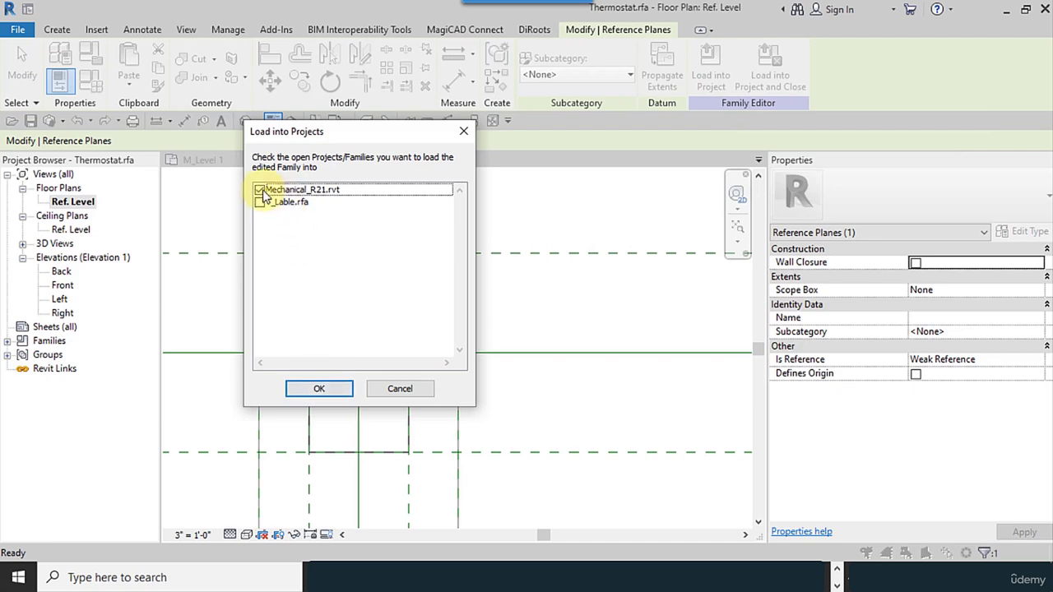
pyautogui.click(338, 390)
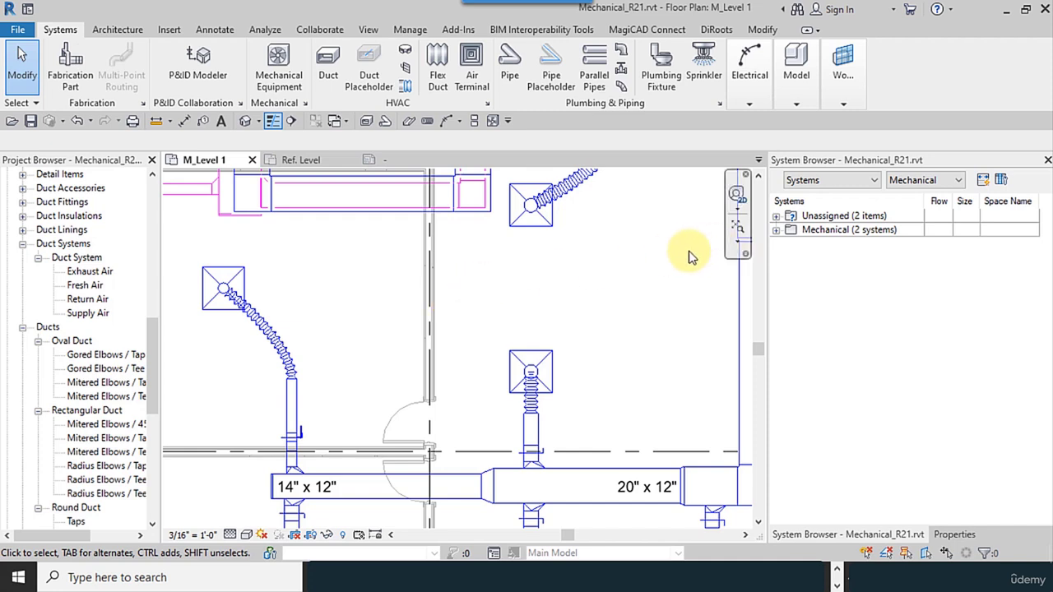
# - Review the thermostat family's types and category settings, and return to the project's M_Level 1 plan without saving
pyautogui.click(749, 103)
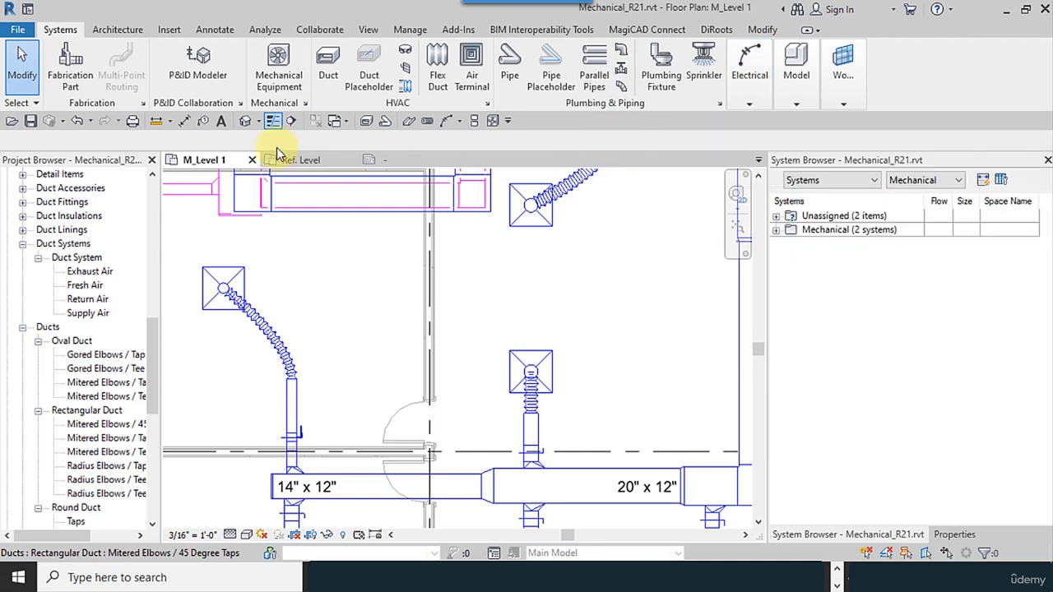
pyautogui.click(303, 159)
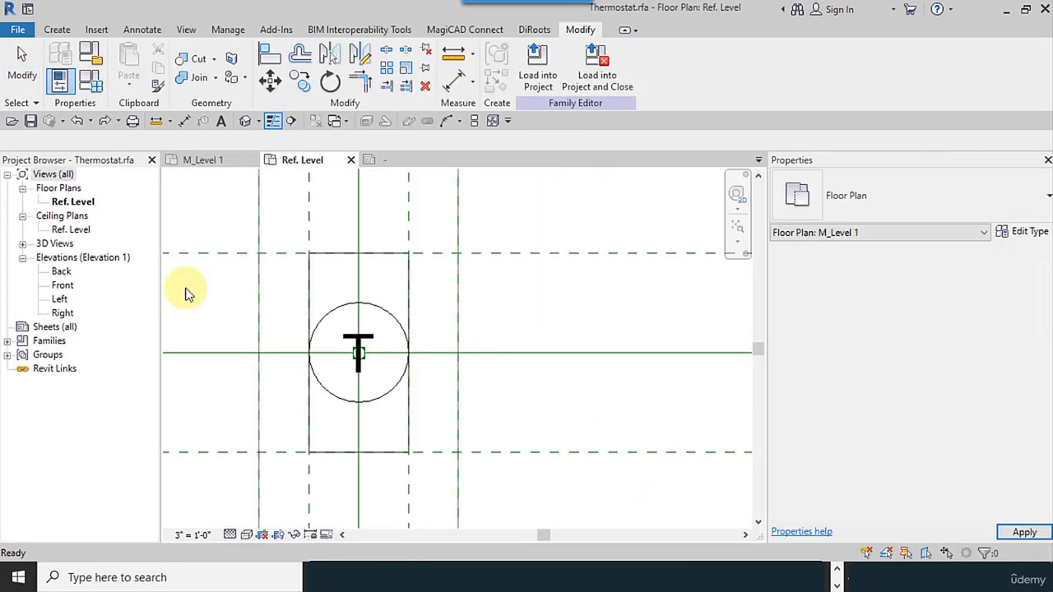
pyautogui.click(91, 82)
pyautogui.click(713, 487)
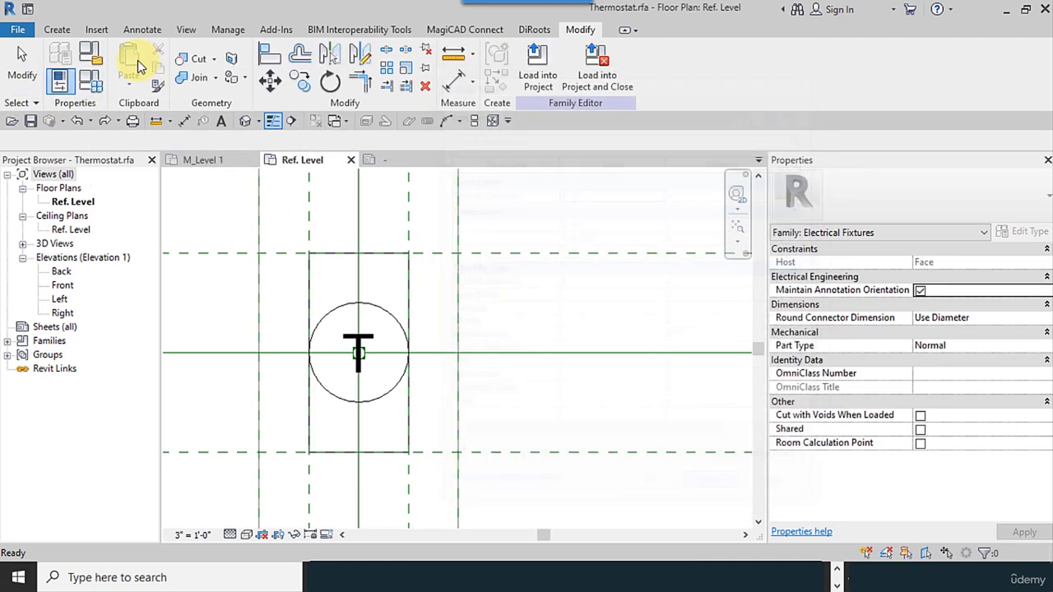
pyautogui.click(91, 53)
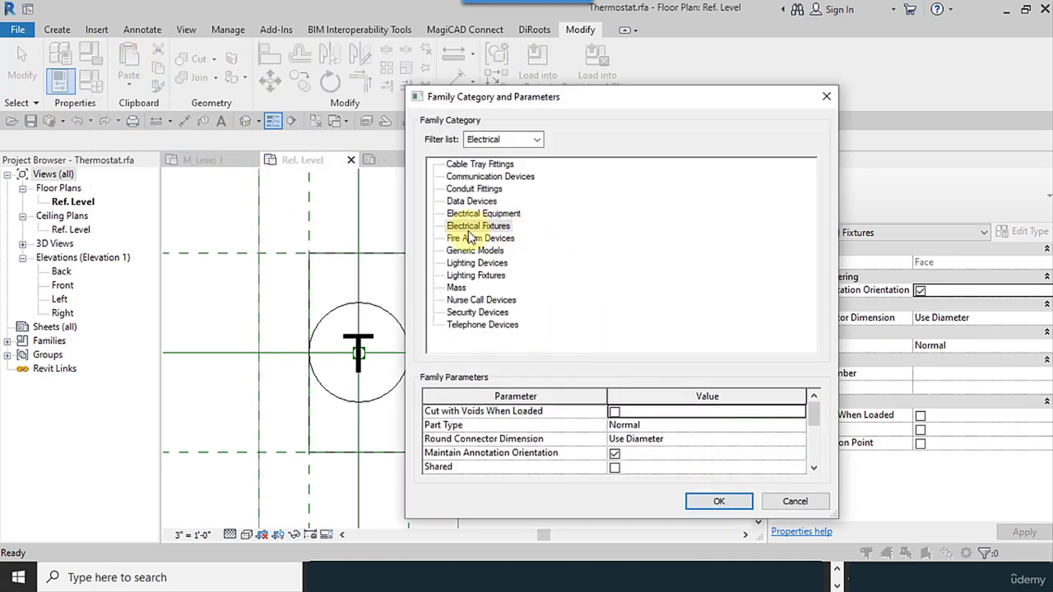
pyautogui.click(735, 501)
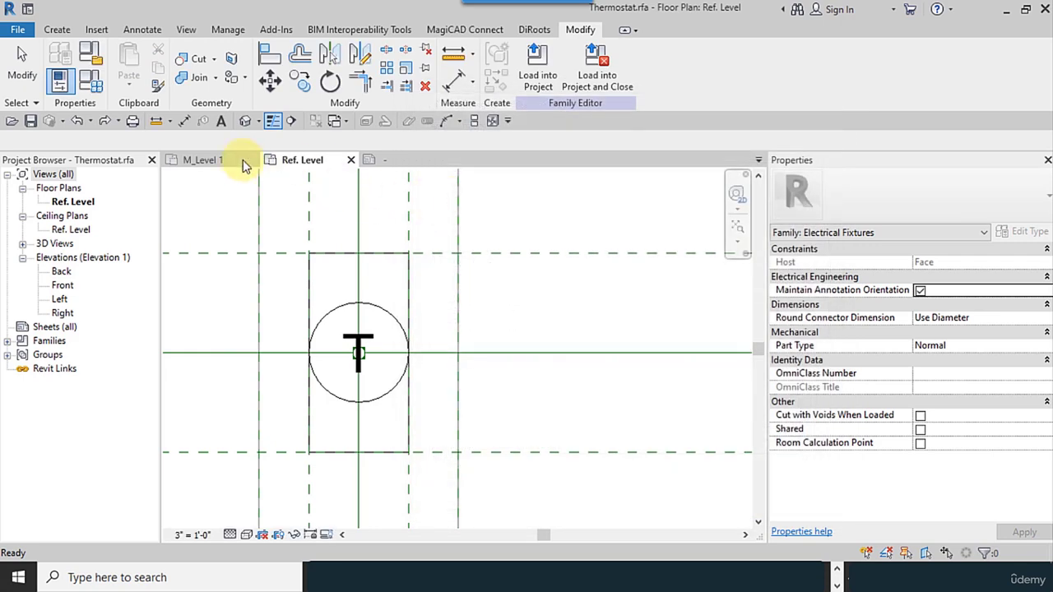
pyautogui.click(243, 160)
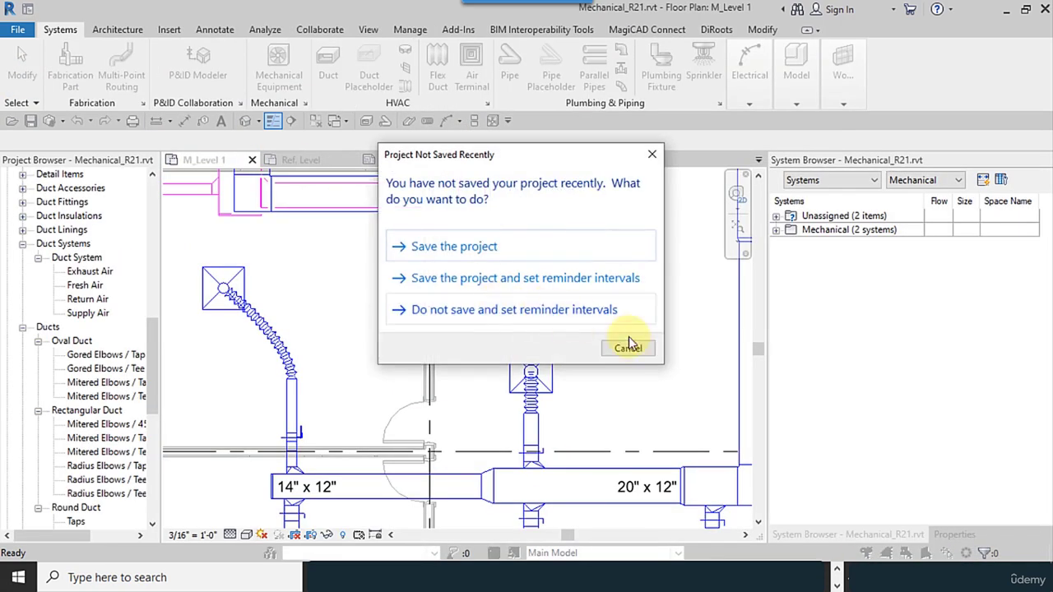
pyautogui.click(628, 349)
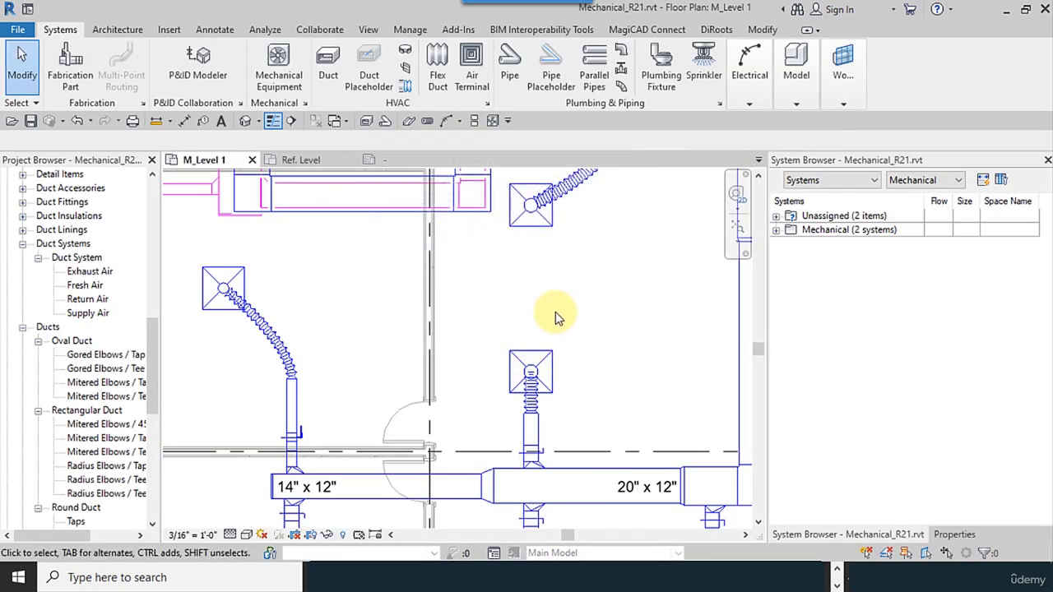
pyautogui.moveTo(750, 74)
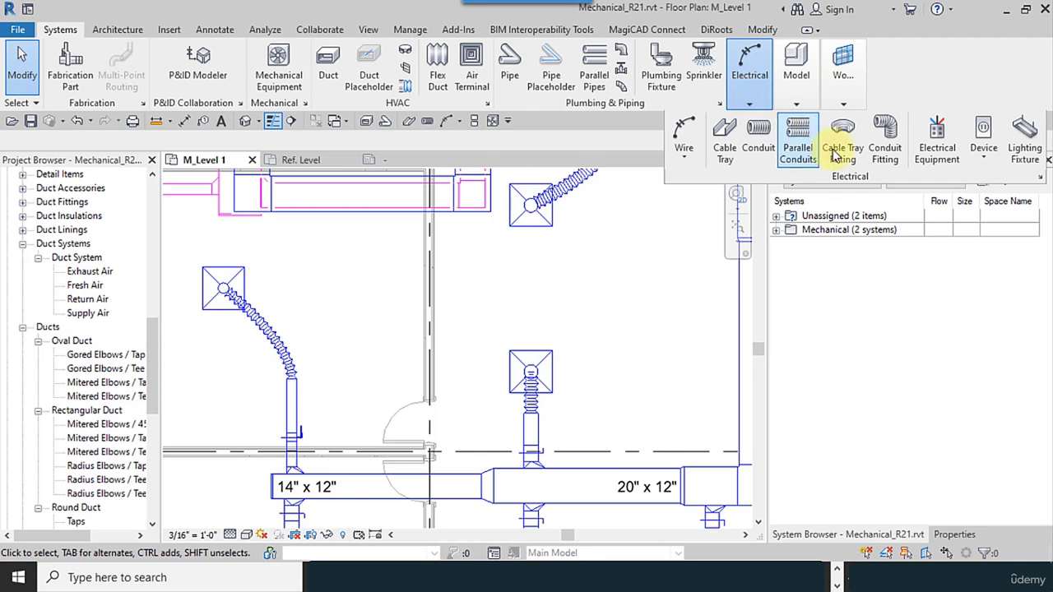
pyautogui.click(979, 165)
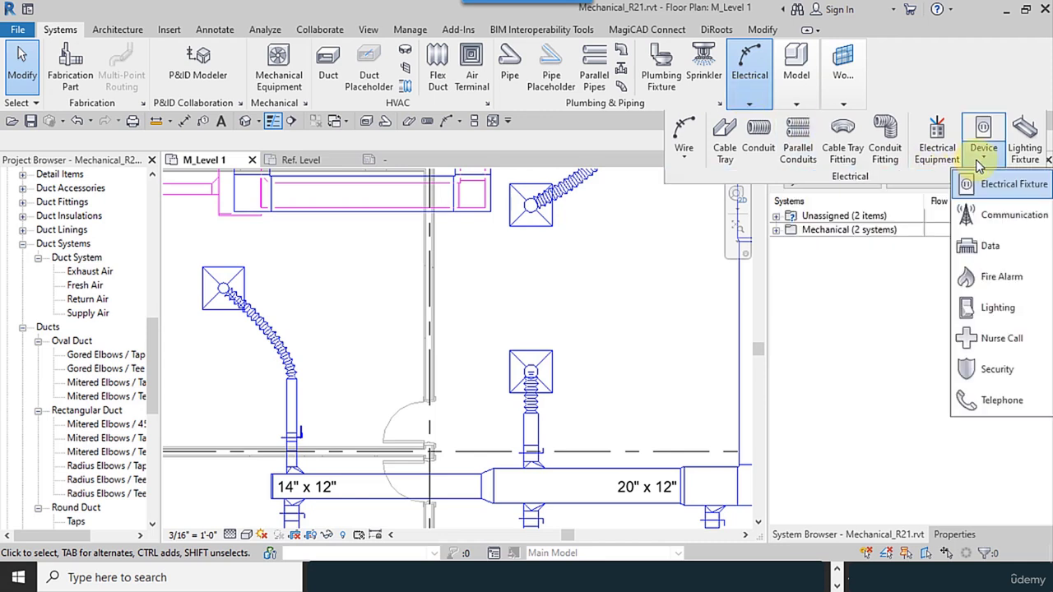
pyautogui.click(1011, 186)
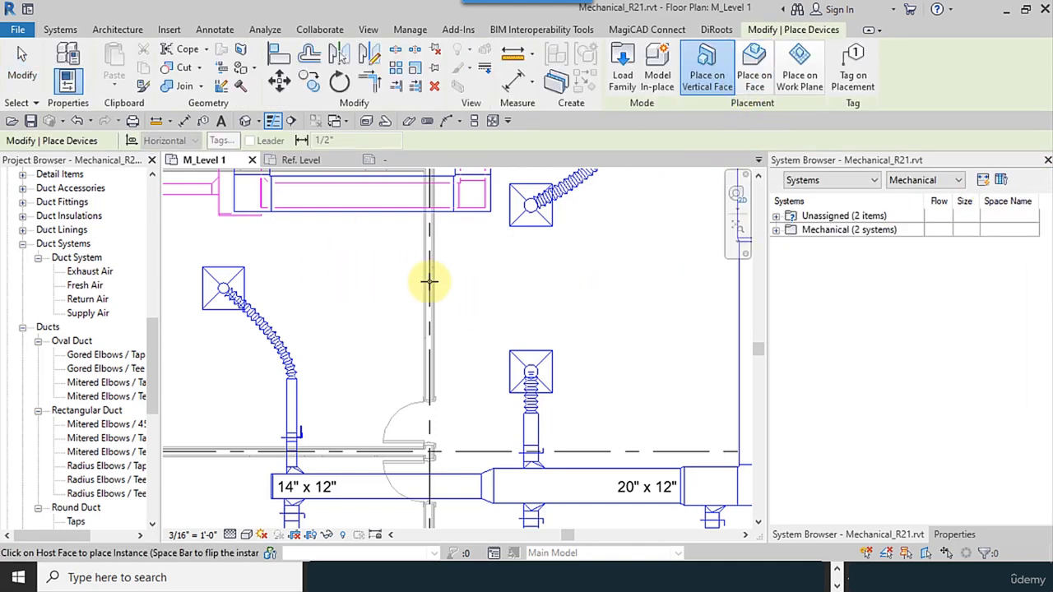
pyautogui.scroll(3, 441, 296)
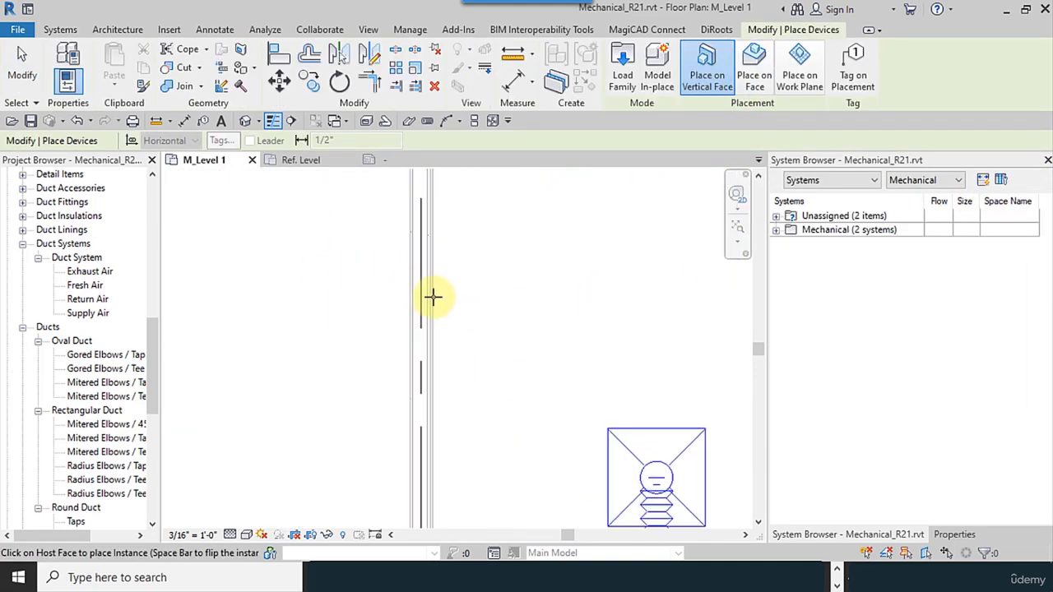
pyautogui.scroll(-3, 431, 287)
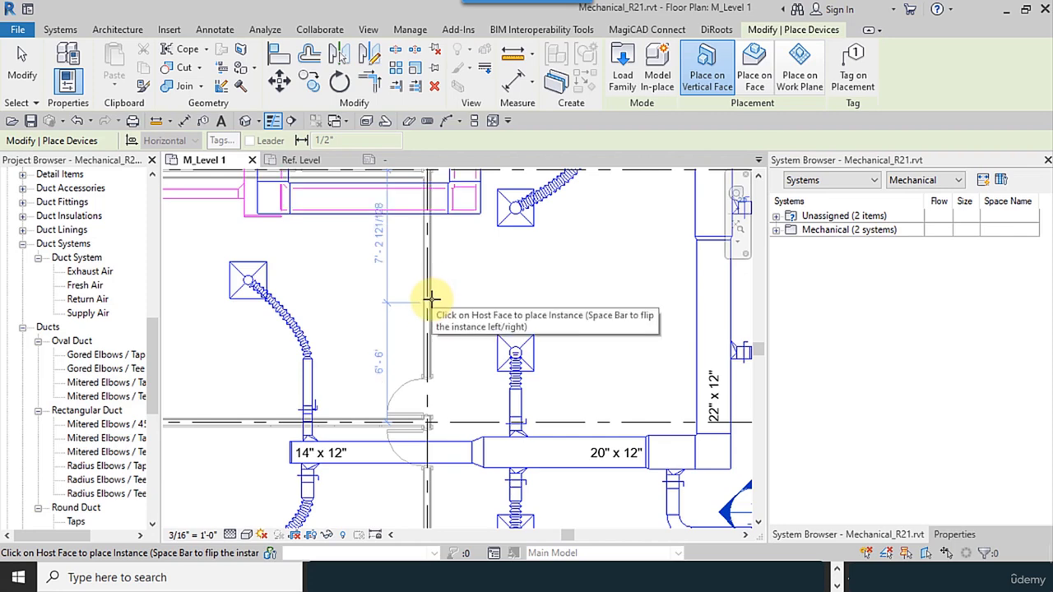
pyautogui.click(20, 72)
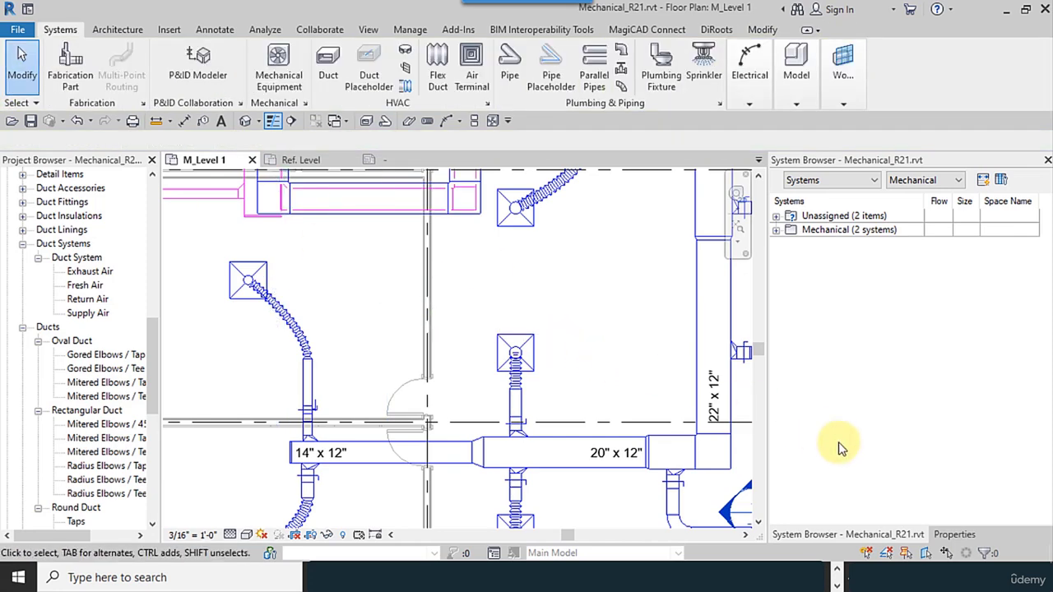
# - Turn on Electrical Fixtures visibility in the M_Test view template assigned to the M_Level 1 plan
pyautogui.click(952, 535)
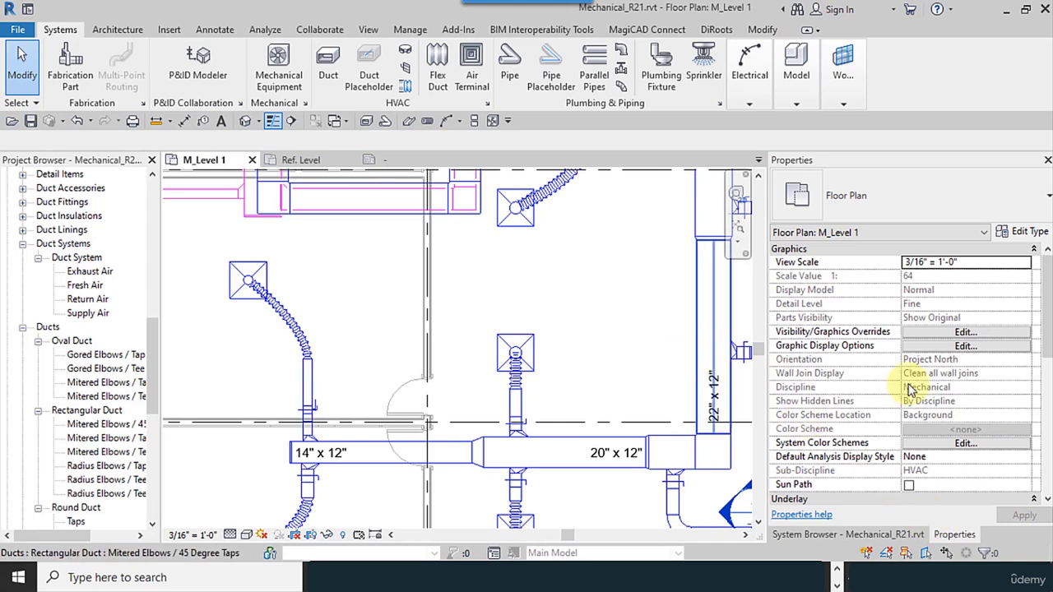
pyautogui.scroll(-6, 970, 412)
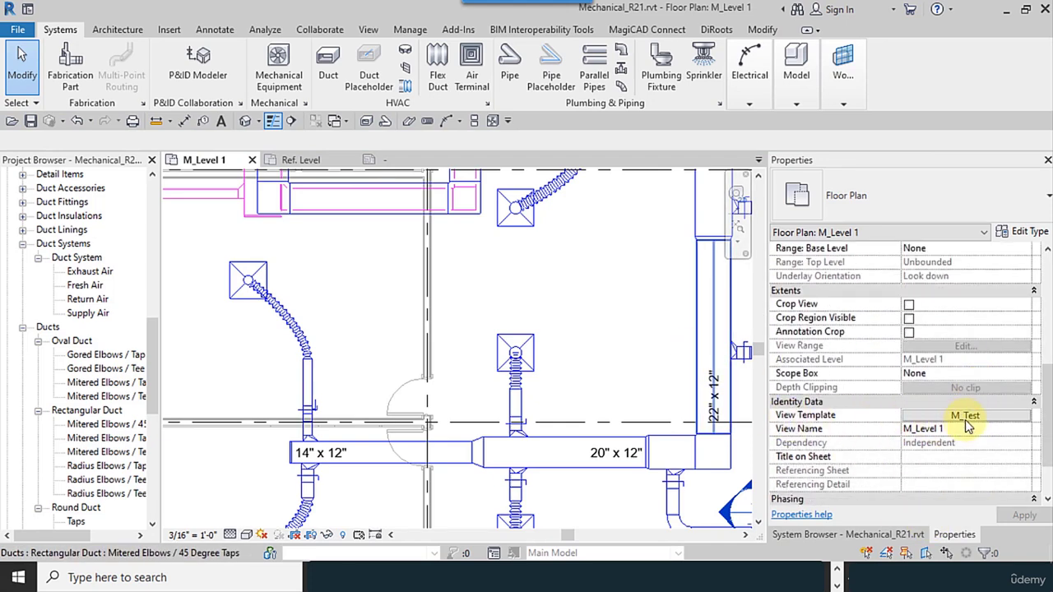
pyautogui.click(967, 417)
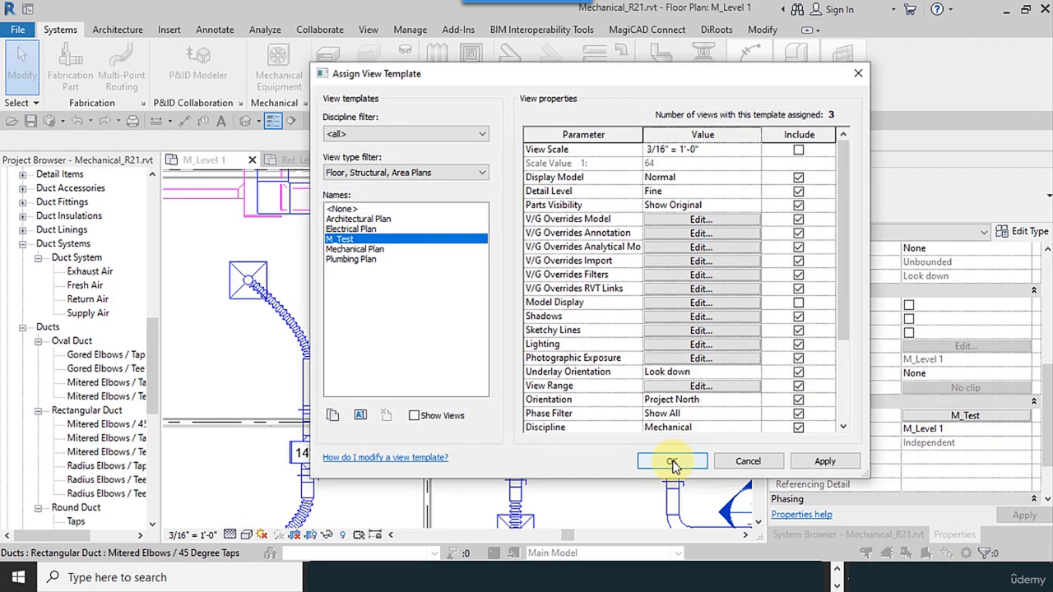
pyautogui.click(677, 274)
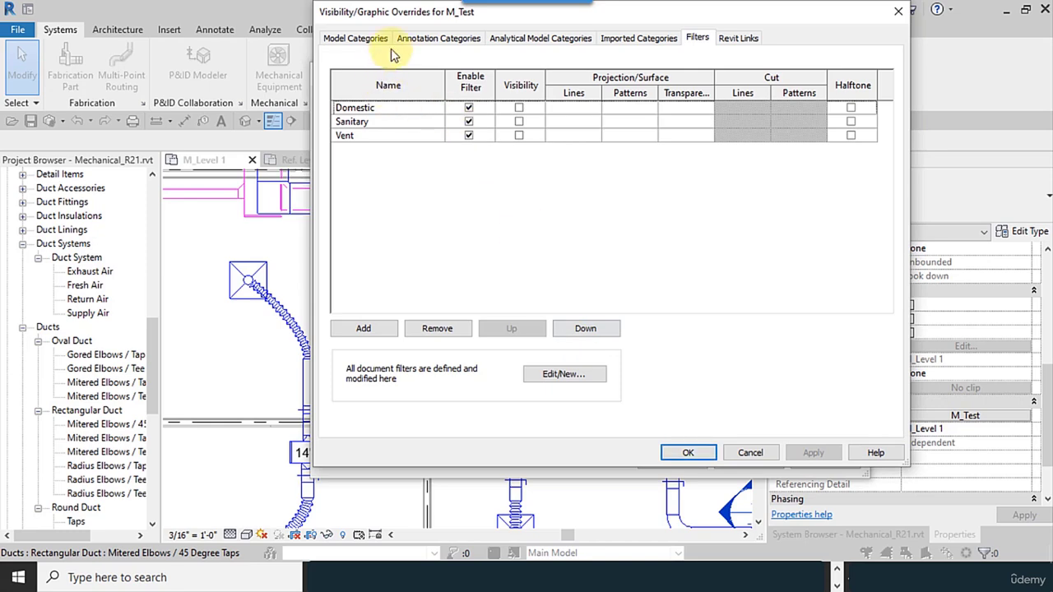
pyautogui.click(362, 39)
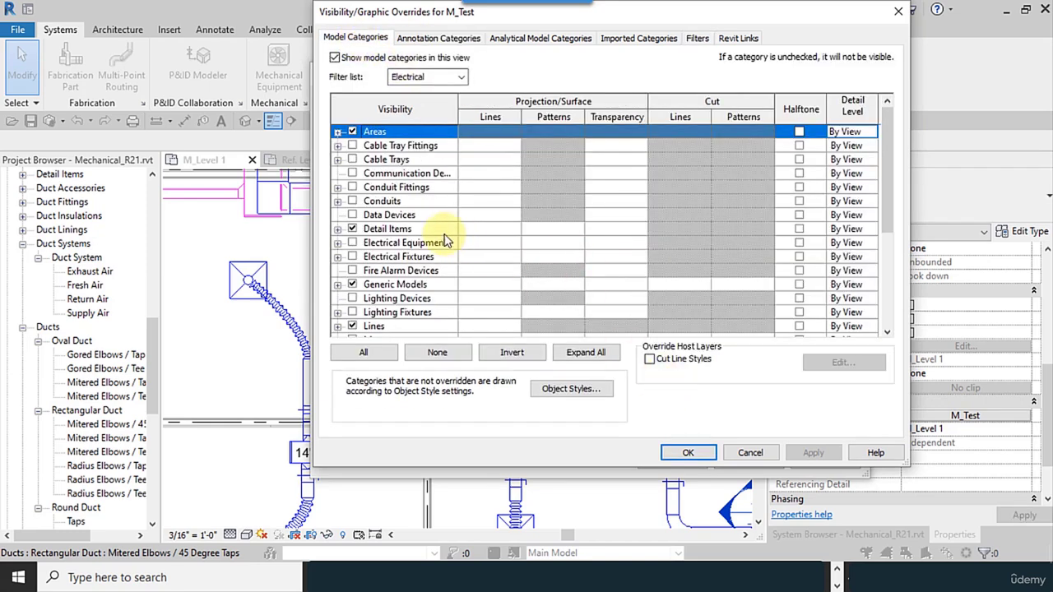
pyautogui.scroll(-1, 397, 255)
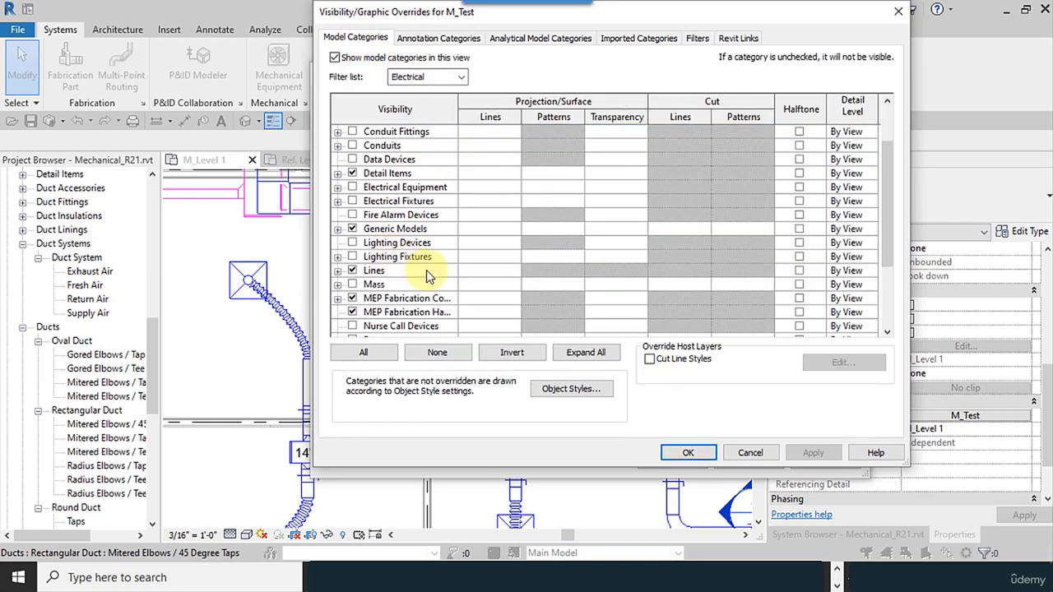
pyautogui.click(352, 201)
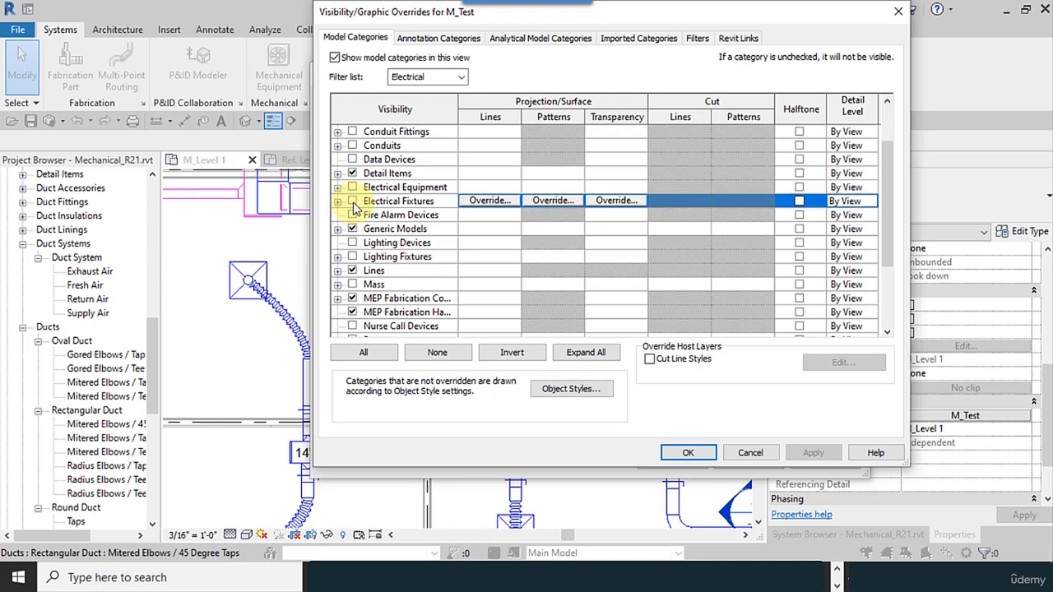
pyautogui.click(686, 452)
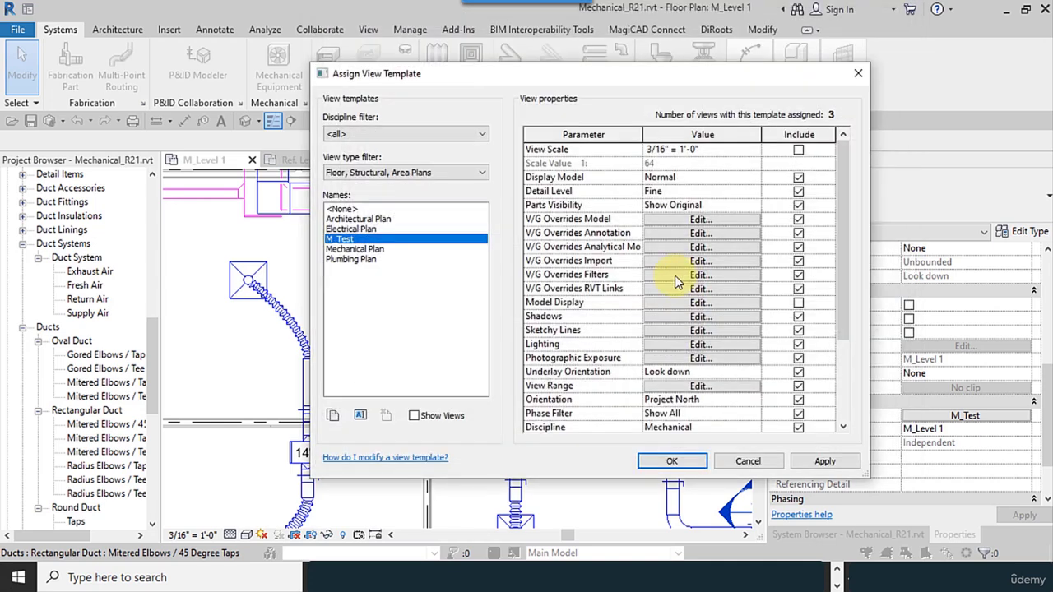
pyautogui.click(673, 461)
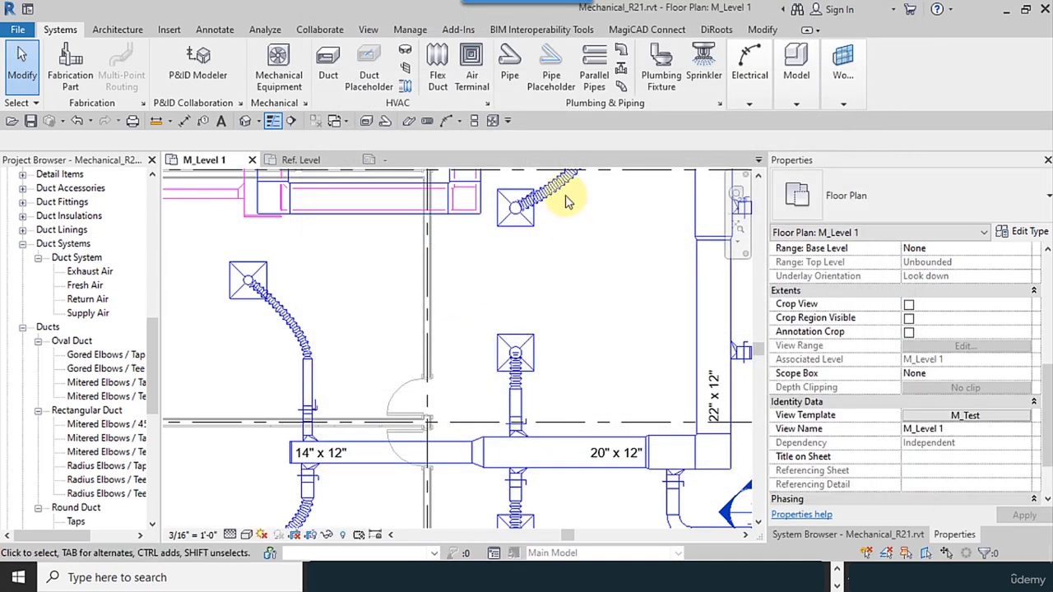
# - Place a Thermostat electrical fixture on the wall's vertical face in the M_Level 1 plan, at an elevation of 3' 0" from the level
pyautogui.click(749, 72)
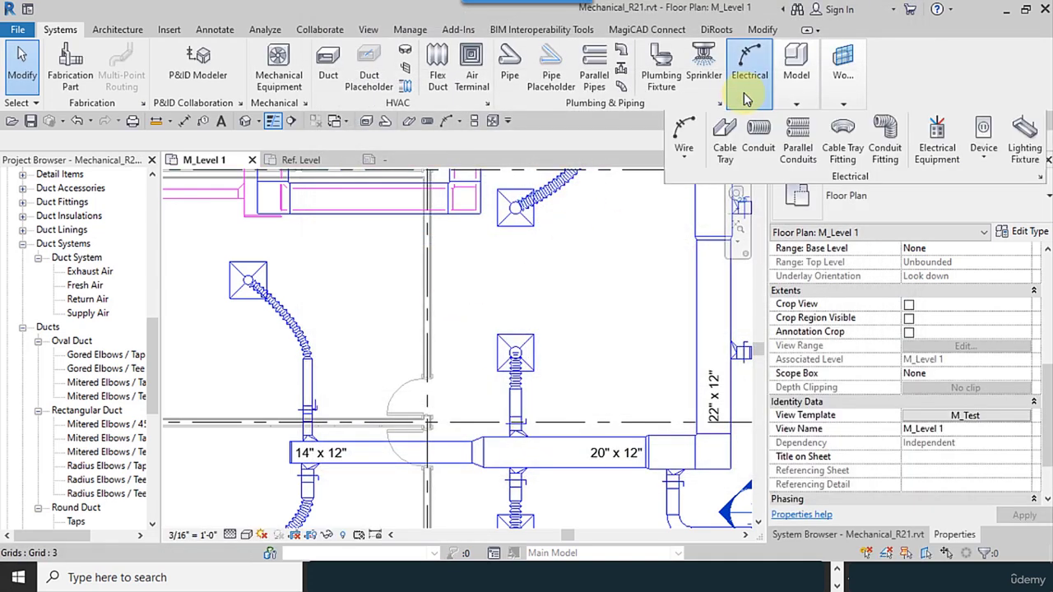
pyautogui.click(976, 168)
pyautogui.click(1010, 186)
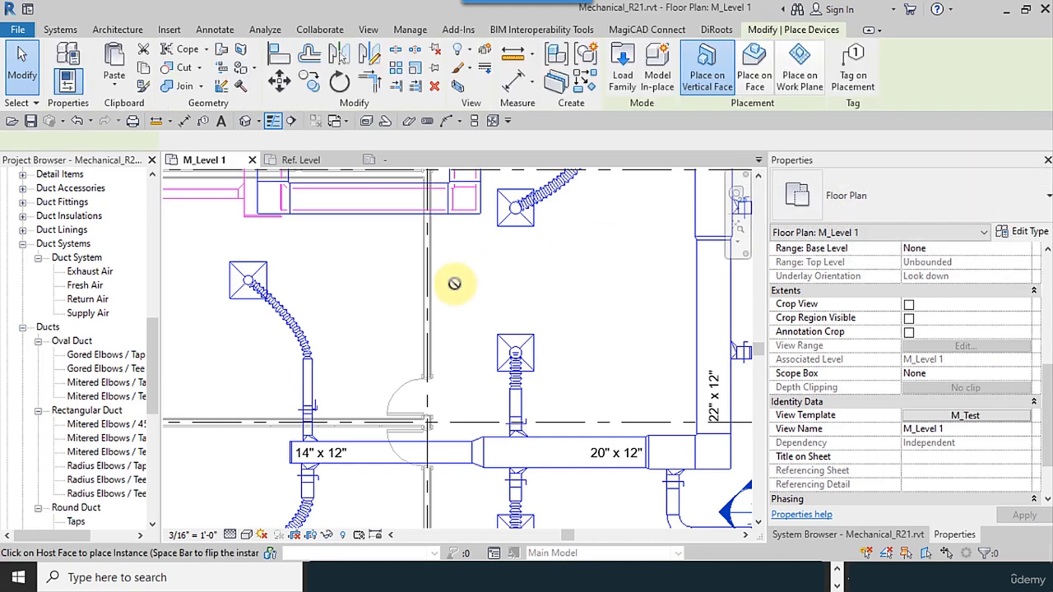
pyautogui.scroll(5, 435, 294)
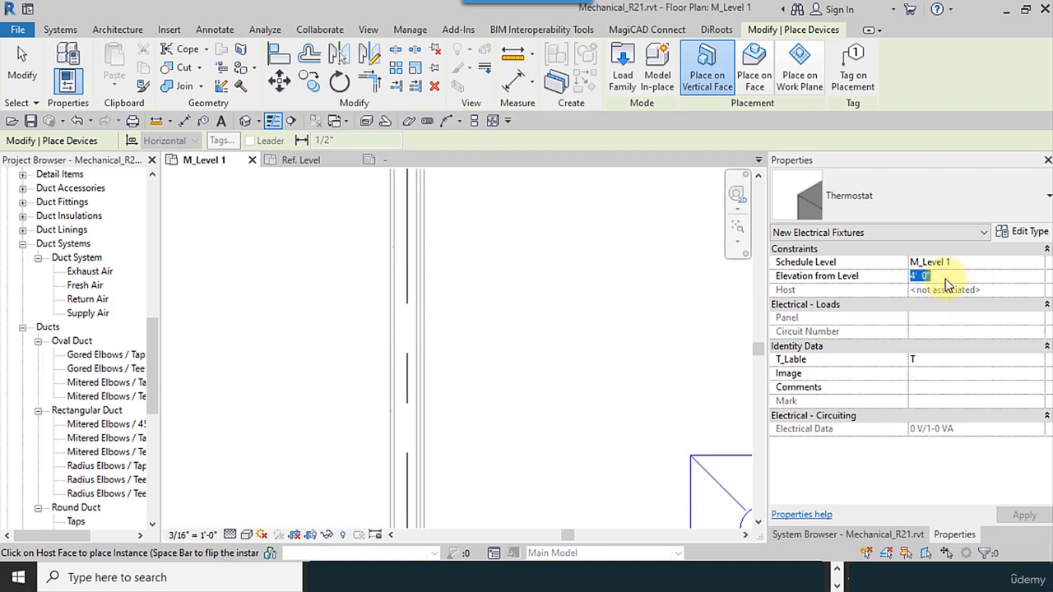
pyautogui.write('3')
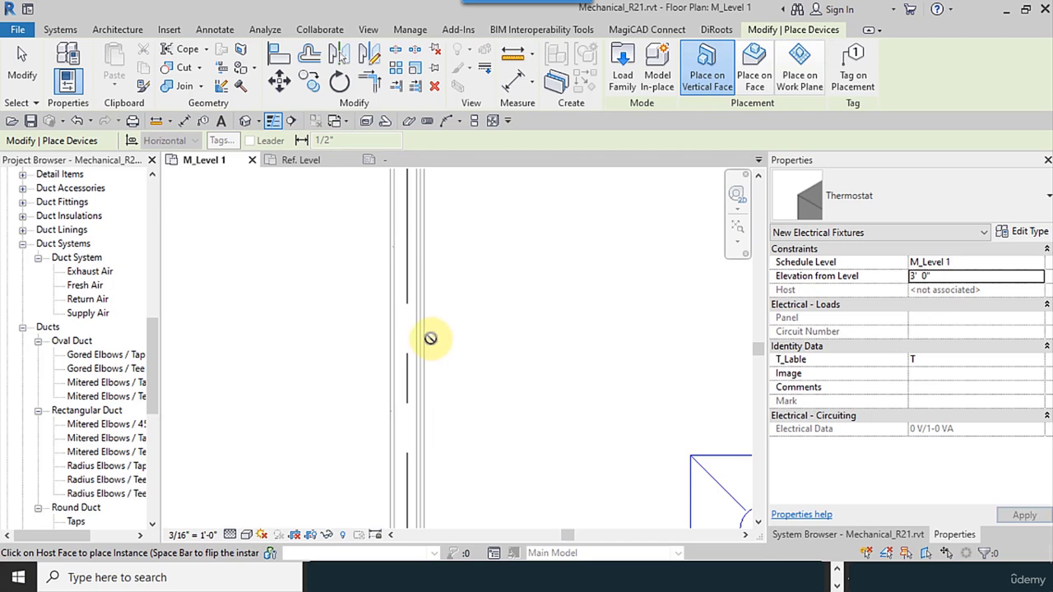
pyautogui.click(421, 337)
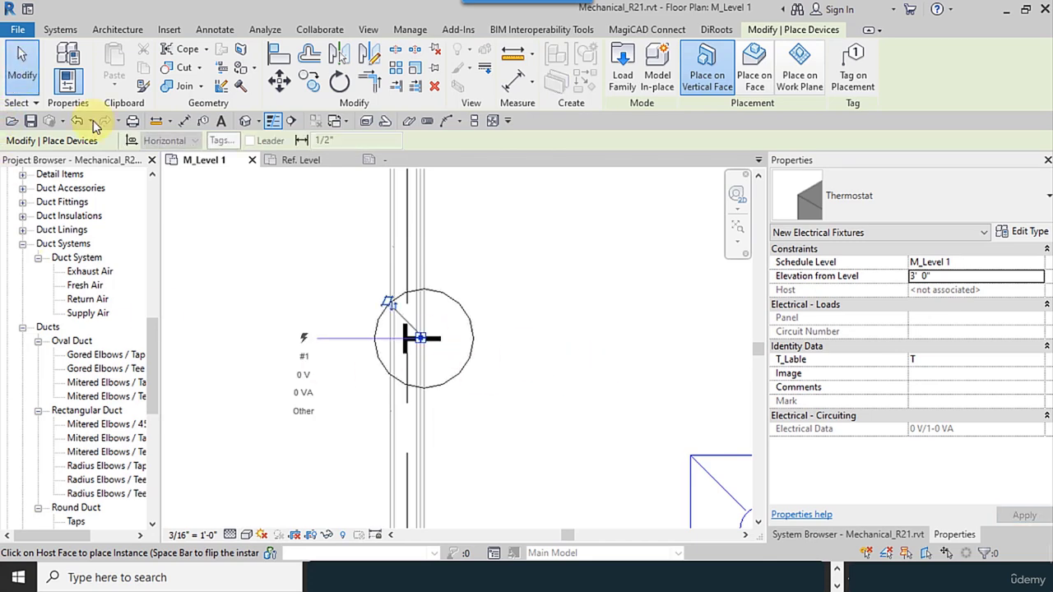
pyautogui.press('Escape')
pyautogui.press('Escape')
pyautogui.scroll(3, 426, 313)
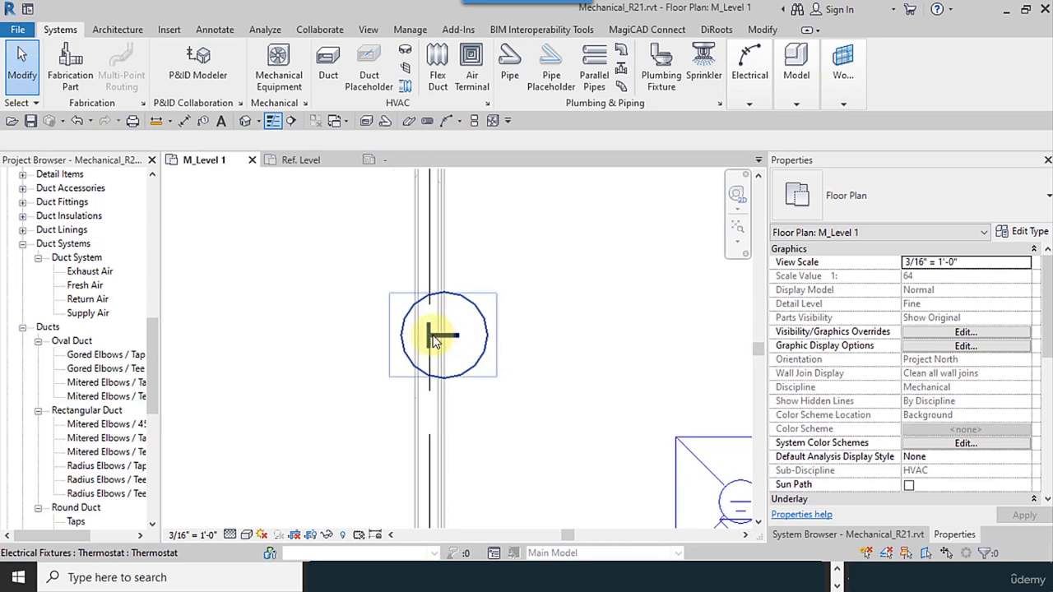
pyautogui.scroll(2, 428, 335)
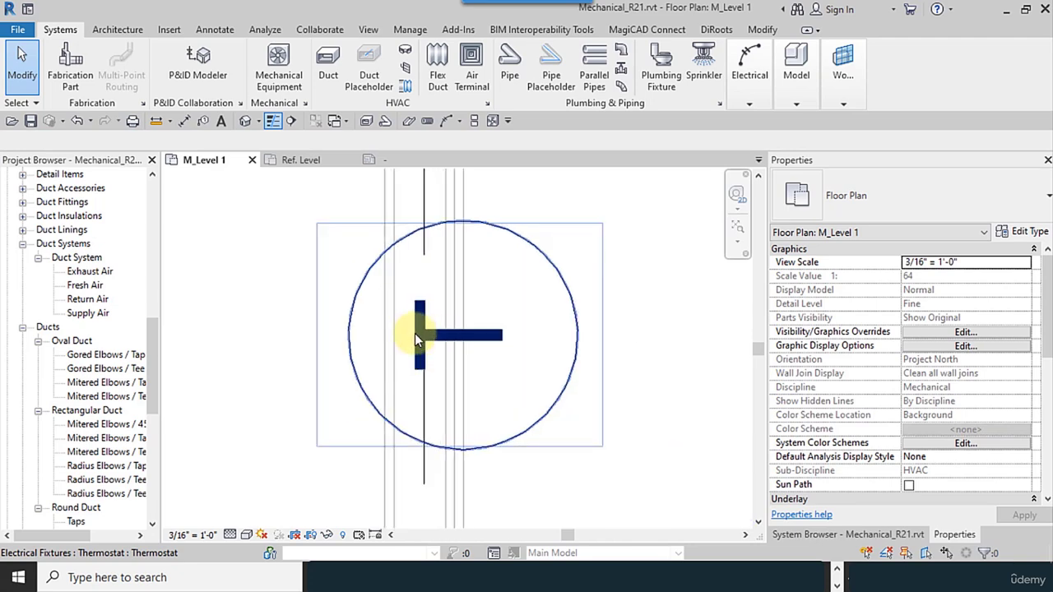
# - Open the placed thermostat's family for editing, and from it open the nested T_Lable annotation family
pyautogui.click(516, 367)
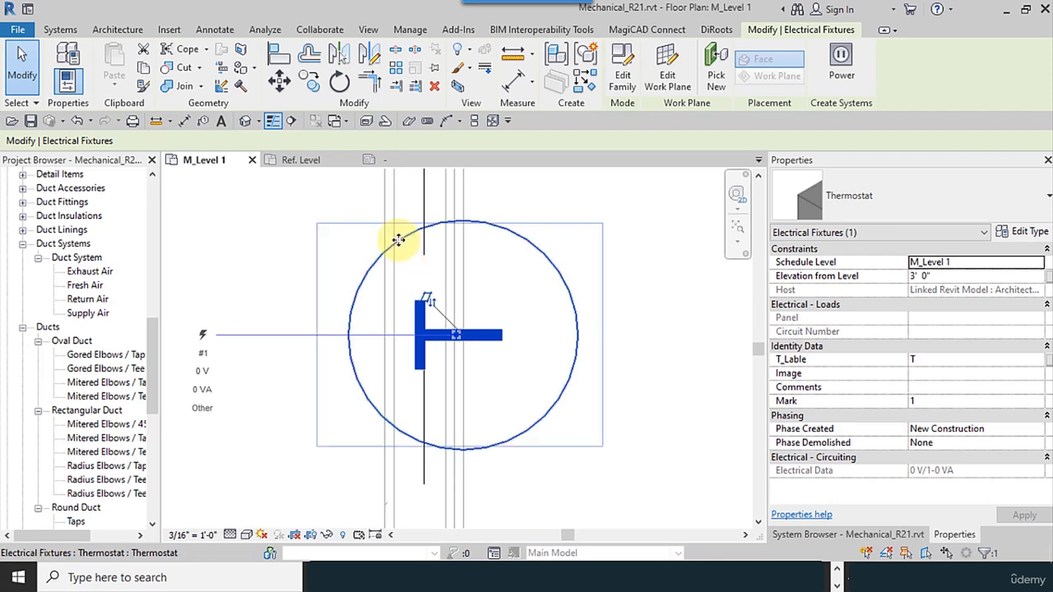
pyautogui.click(637, 82)
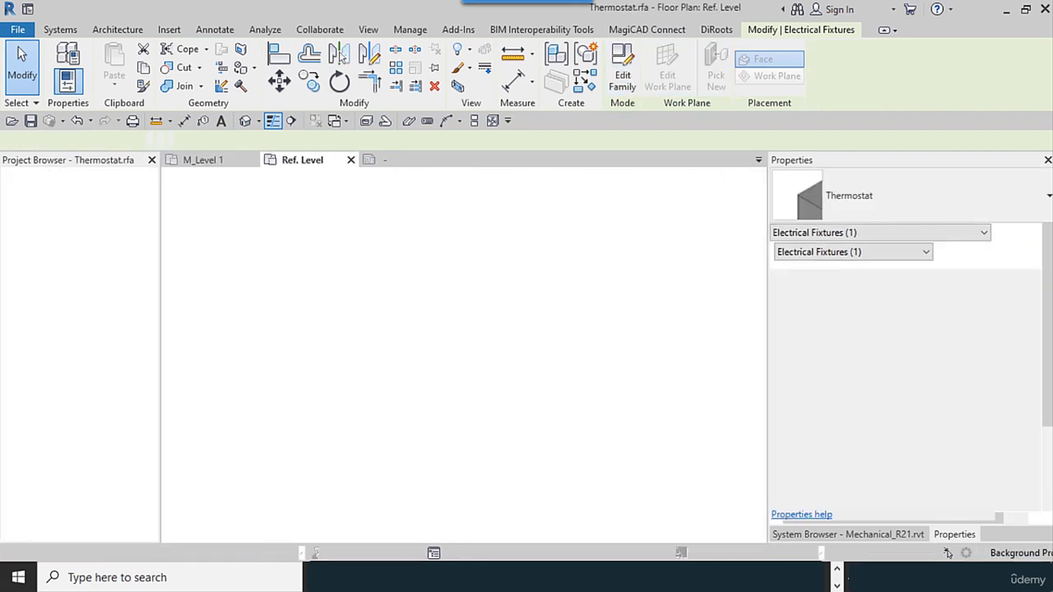
pyautogui.click(390, 319)
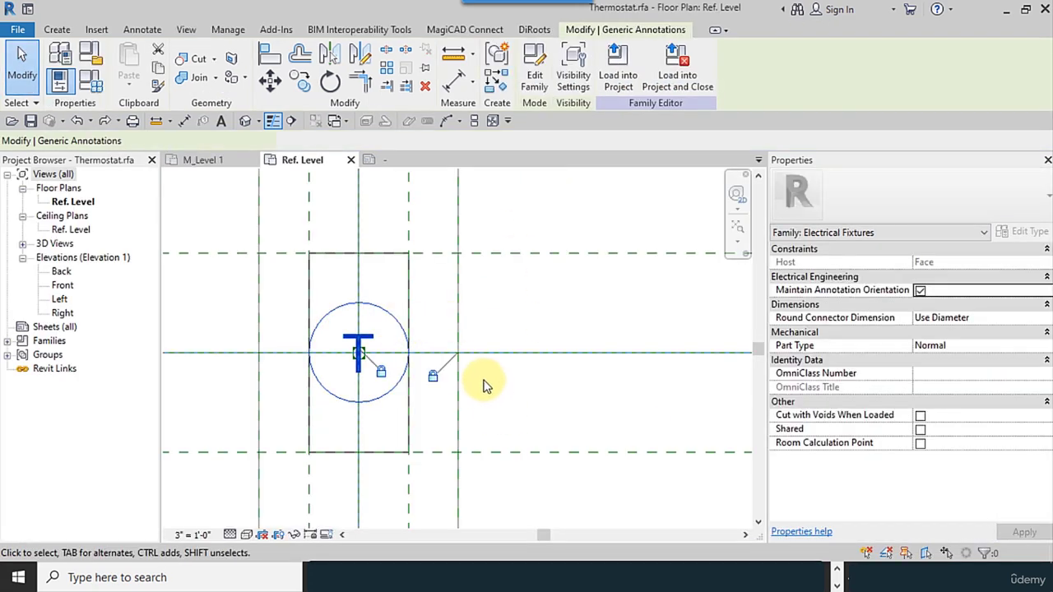
pyautogui.moveTo(484, 383); pyautogui.dragTo(515, 383, button='middle')
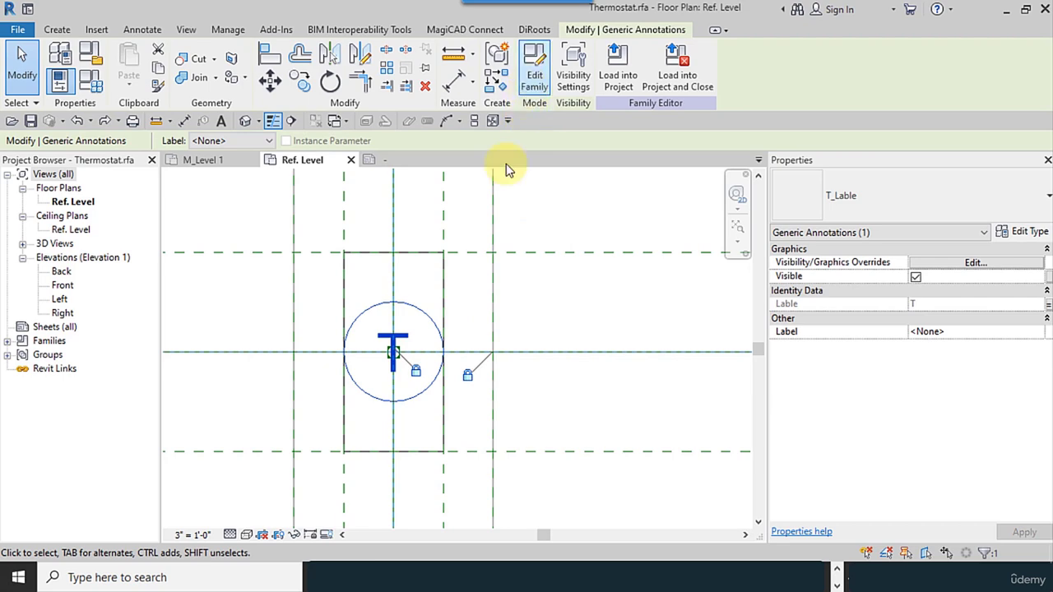
pyautogui.click(534, 78)
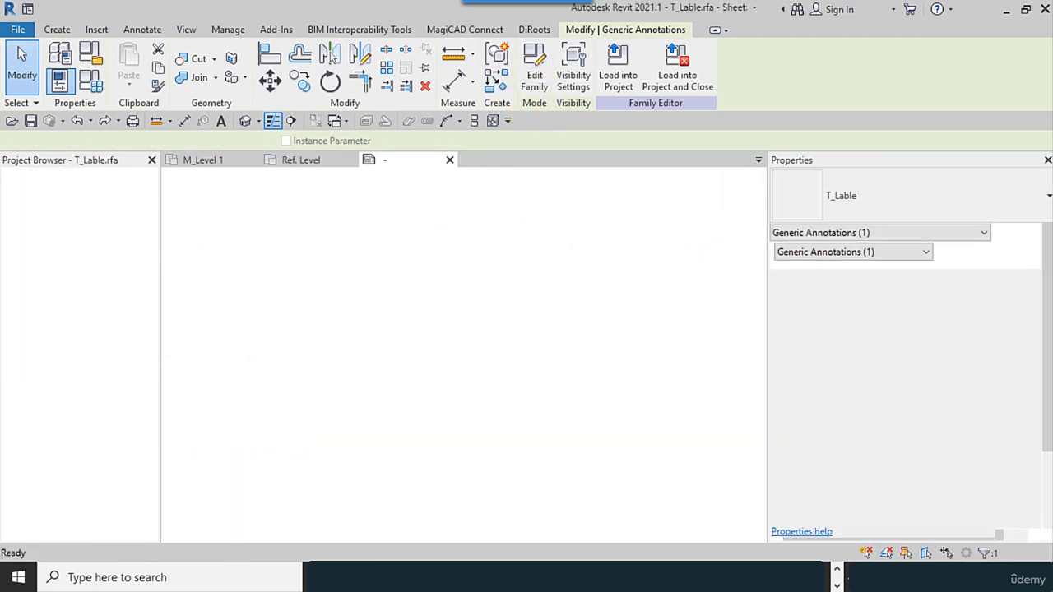
pyautogui.click(627, 344)
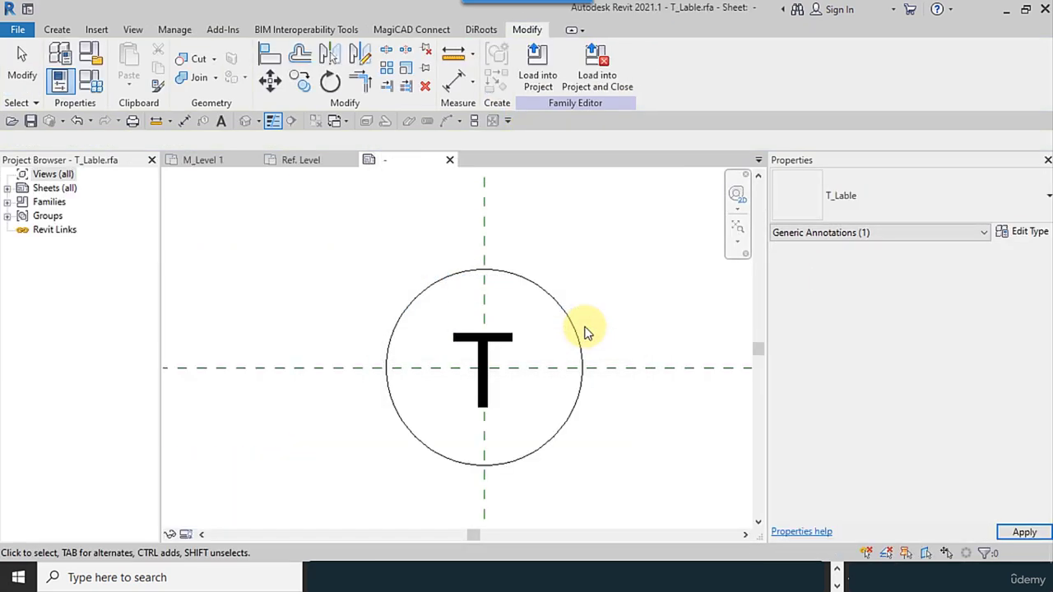
pyautogui.click(626, 432)
# - Set the T label's text size to 0.05" and duplicate its type under the name 13/256"
pyautogui.click(505, 357)
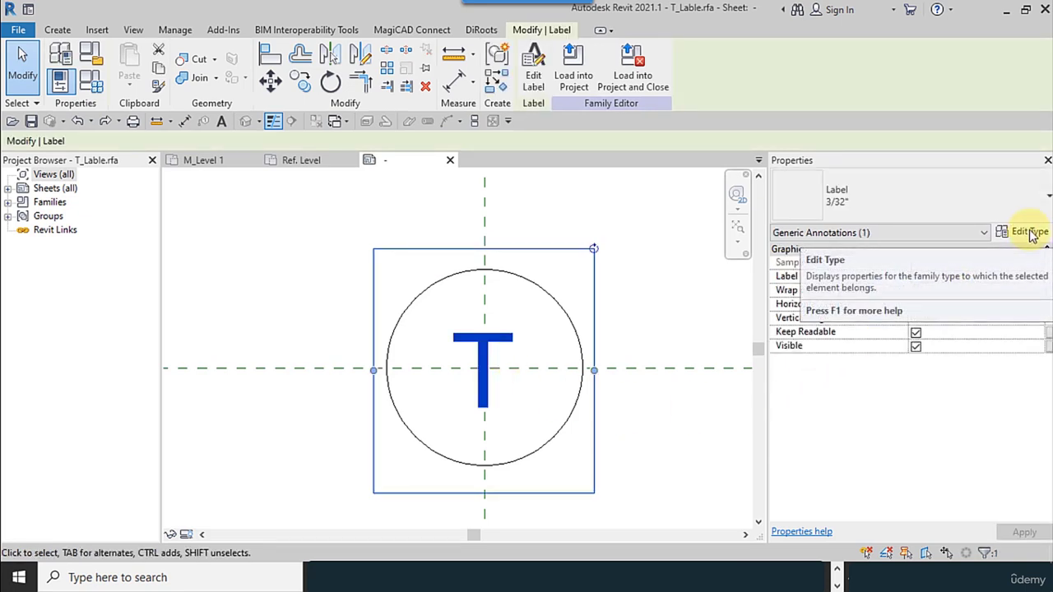
pyautogui.click(1030, 233)
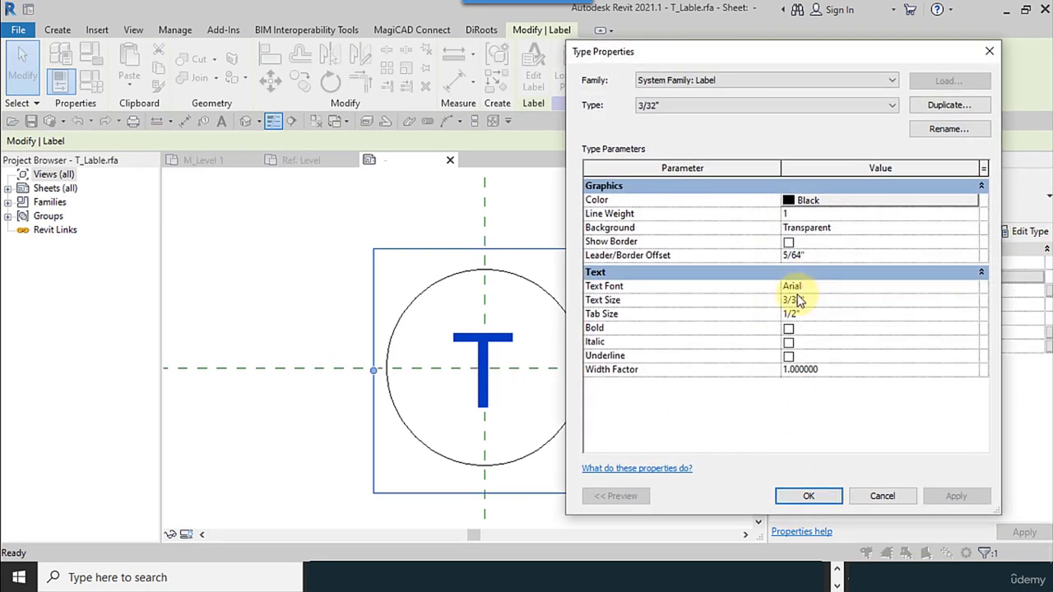
pyautogui.moveTo(799, 302); pyautogui.dragTo(772, 302)
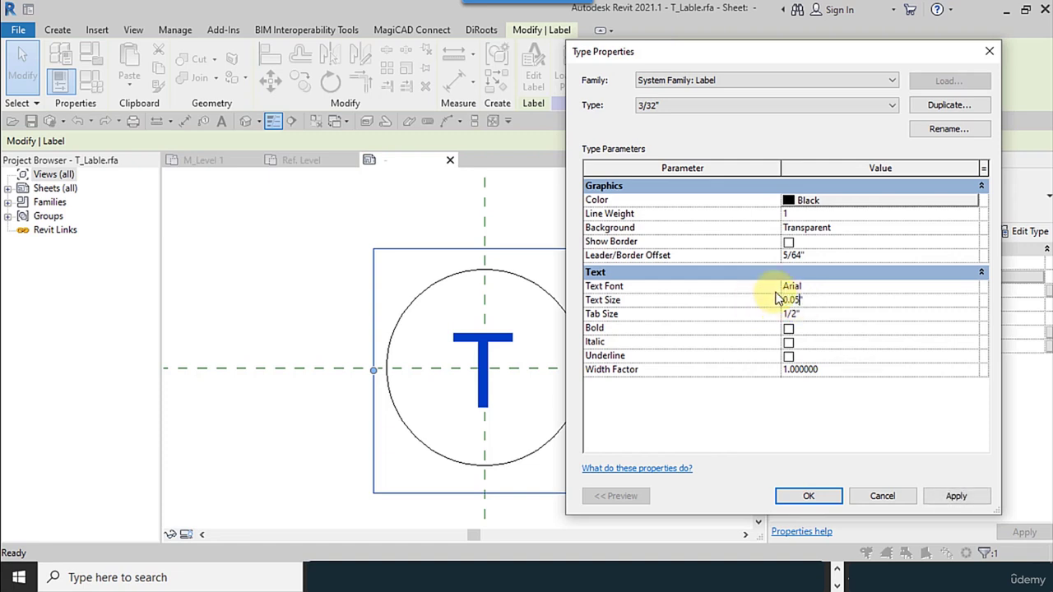
pyautogui.press('Return')
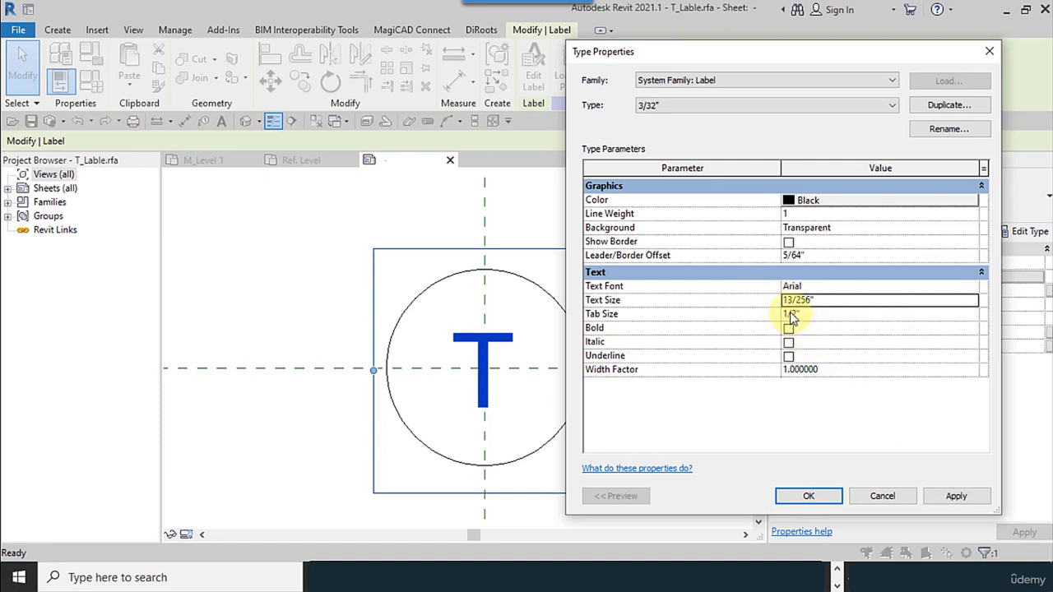
pyautogui.click(938, 105)
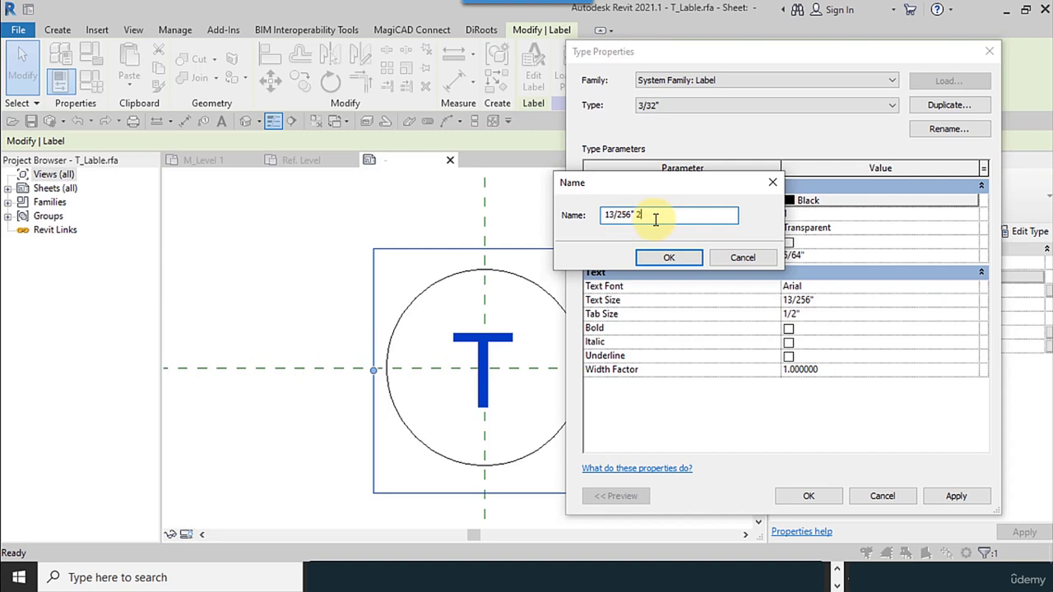
pyautogui.click(669, 257)
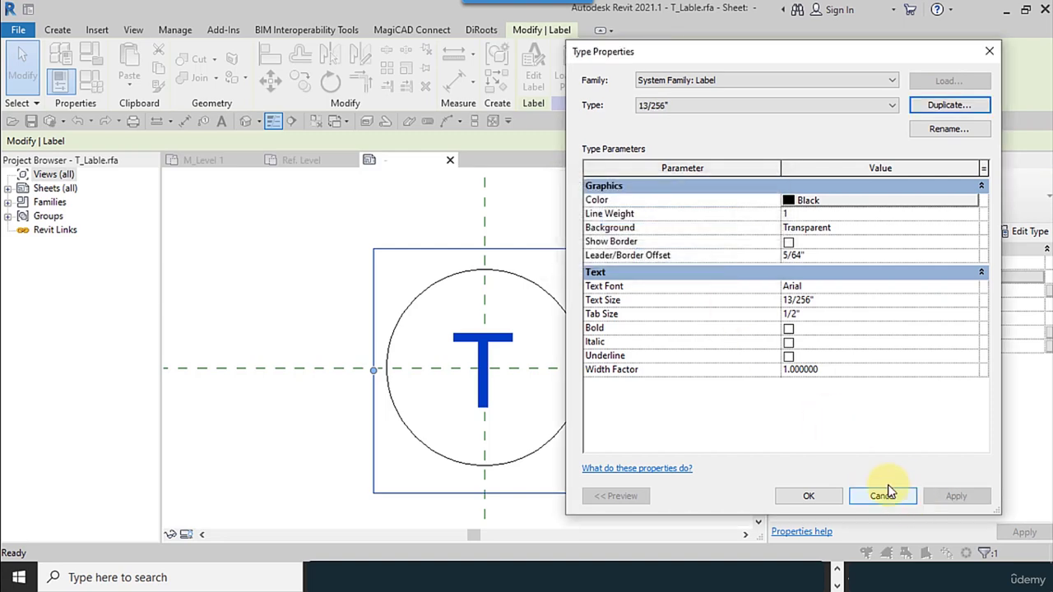
pyautogui.click(796, 495)
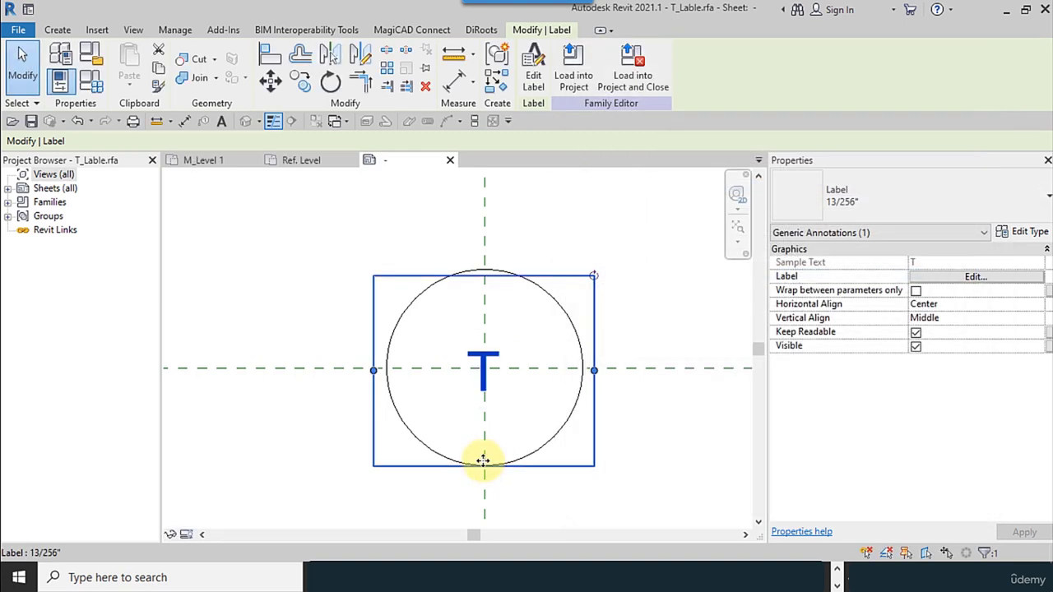
# - Shrink the circle around its centre until it closely surrounds the smaller T
pyautogui.click(687, 422)
pyautogui.click(581, 396)
pyautogui.scroll(1, 468, 392)
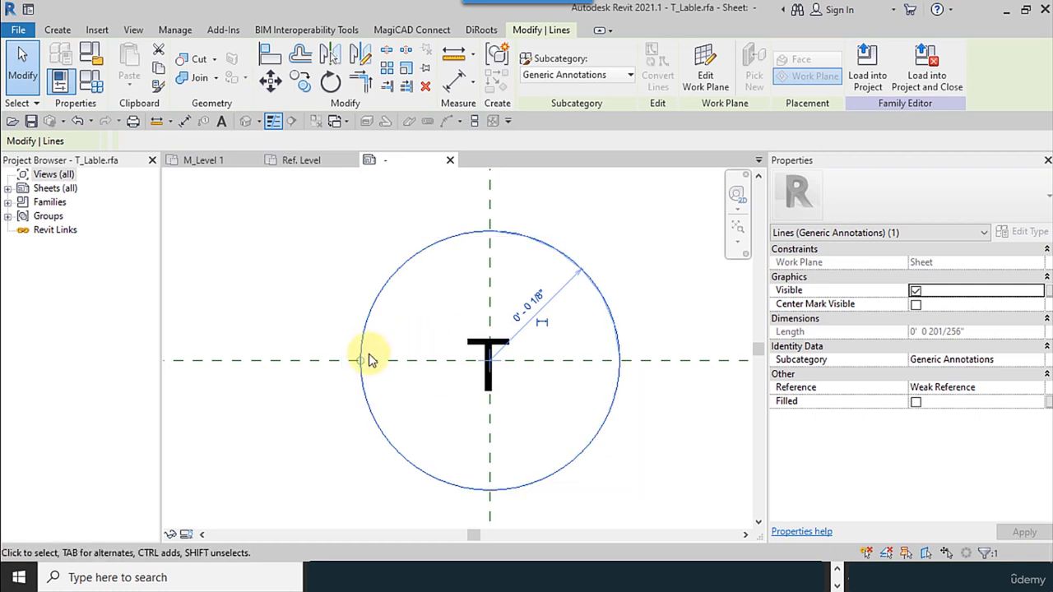
pyautogui.moveTo(369, 360); pyautogui.dragTo(452, 376)
pyautogui.click(473, 423)
pyautogui.scroll(2, 480, 352)
# - Rotate the T label 90 degrees and centre it vertically on the horizontal reference plane
pyautogui.click(499, 353)
pyautogui.scroll(-3, 419, 335)
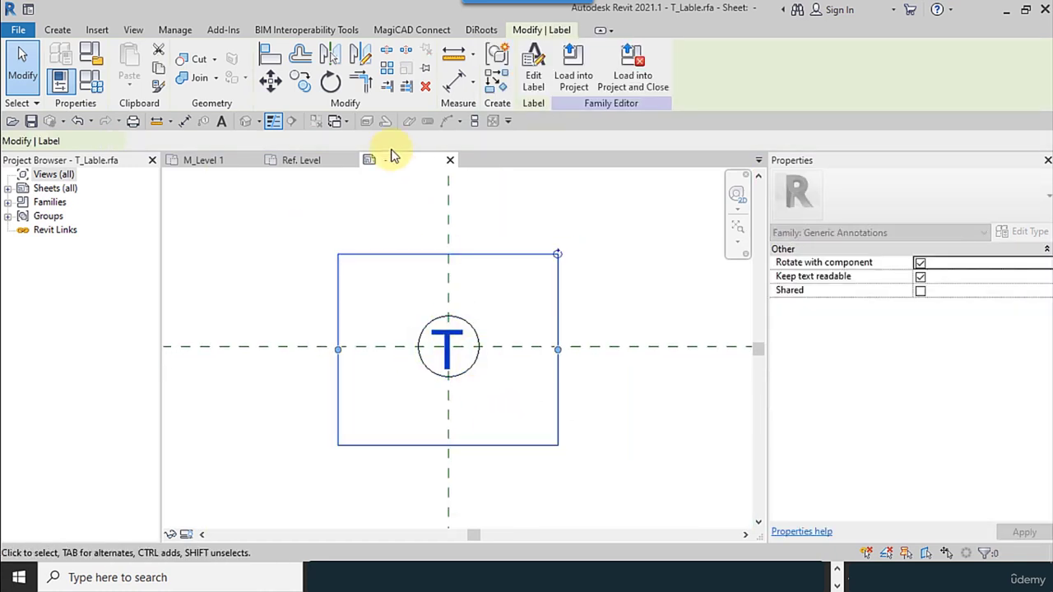
pyautogui.click(330, 82)
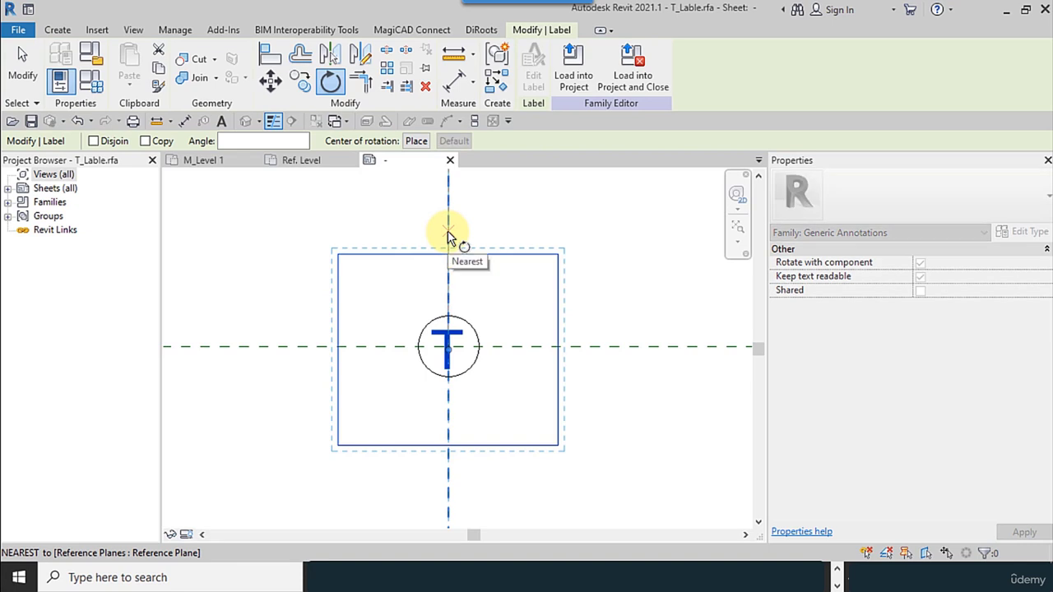
pyautogui.click(447, 231)
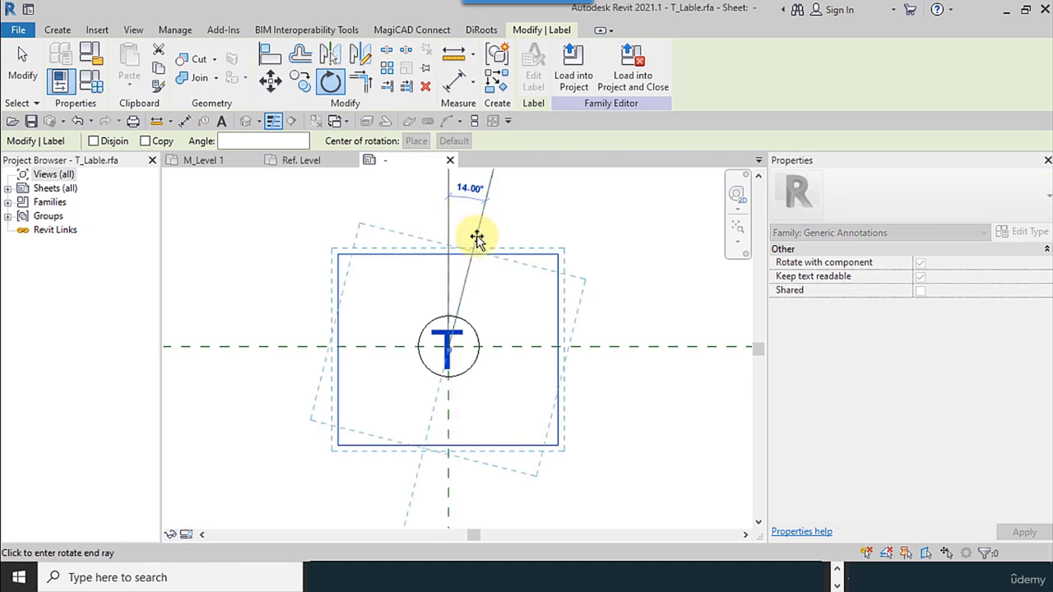
pyautogui.write('90')
pyautogui.press('Return')
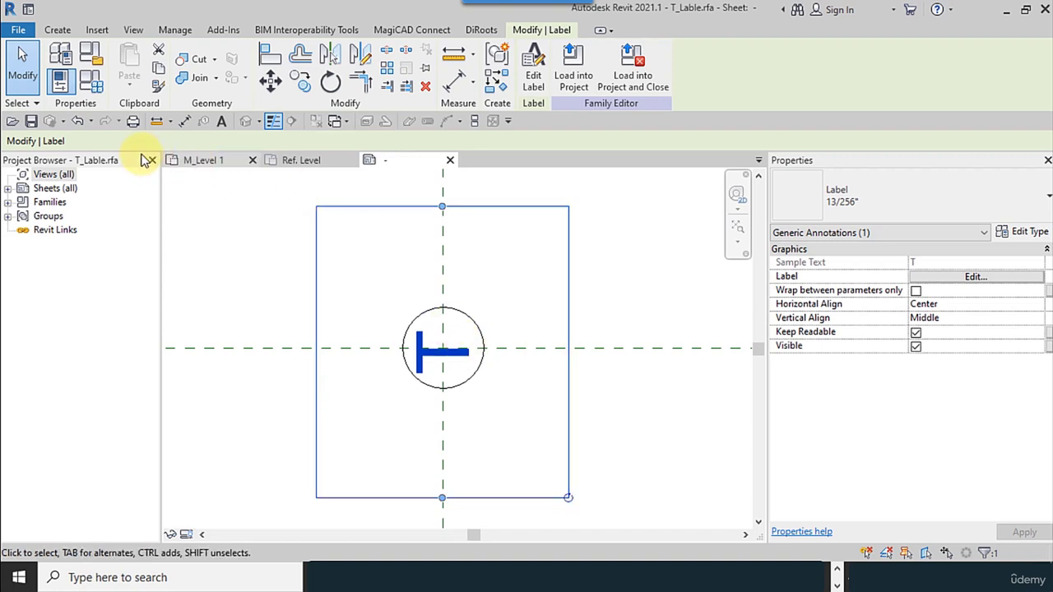
pyautogui.scroll(3, 462, 345)
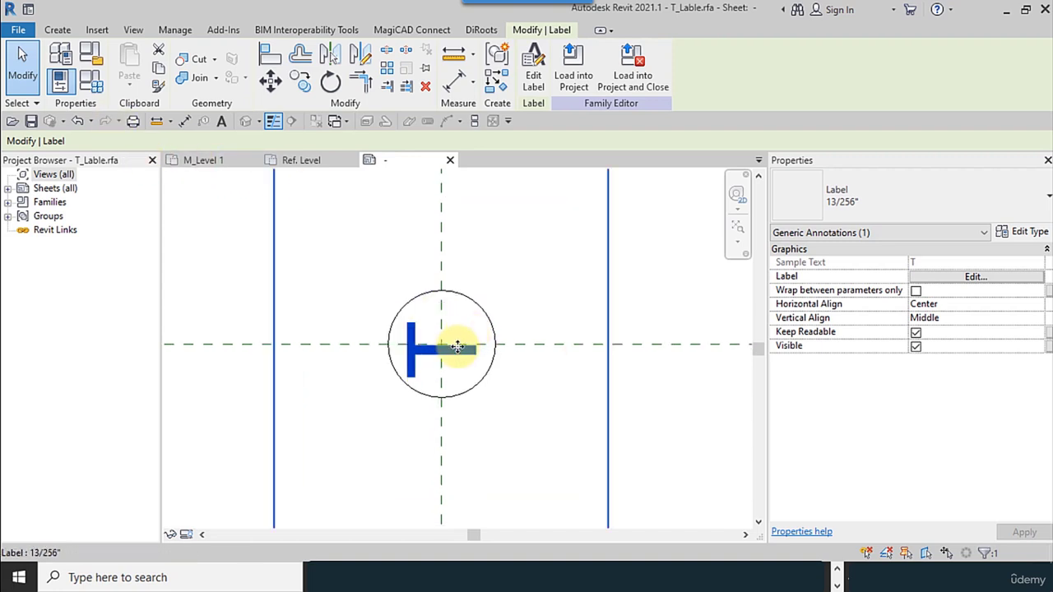
pyautogui.scroll(-4, 457, 341)
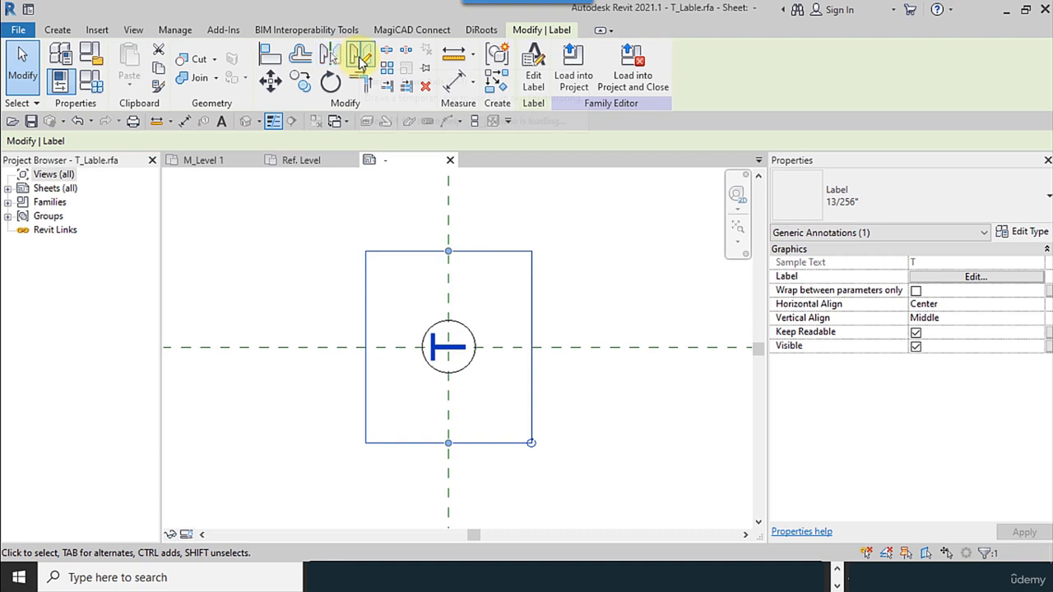
# - Mirror the T label about an axis drawn along the vertical reference plane without keeping a copy, and nudge it slightly to the right
pyautogui.click(359, 60)
pyautogui.click(103, 142)
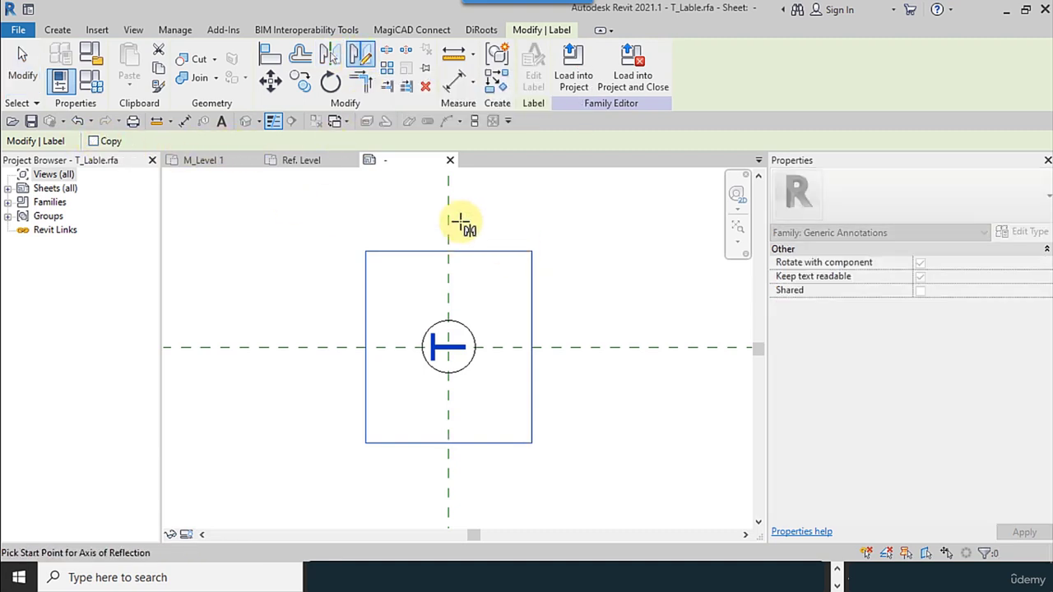
pyautogui.click(449, 220)
pyautogui.click(446, 234)
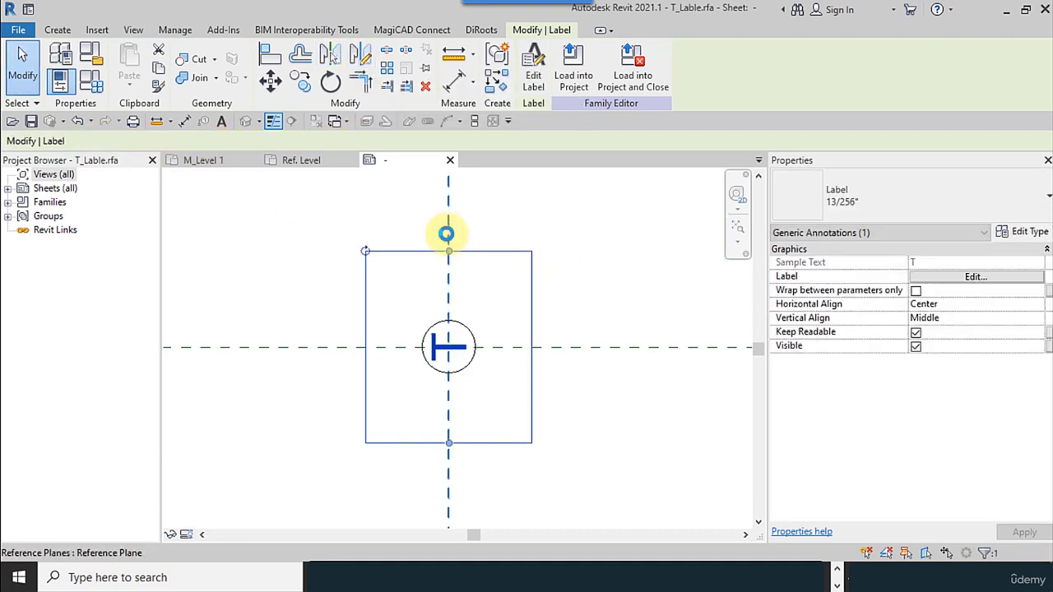
pyautogui.click(318, 329)
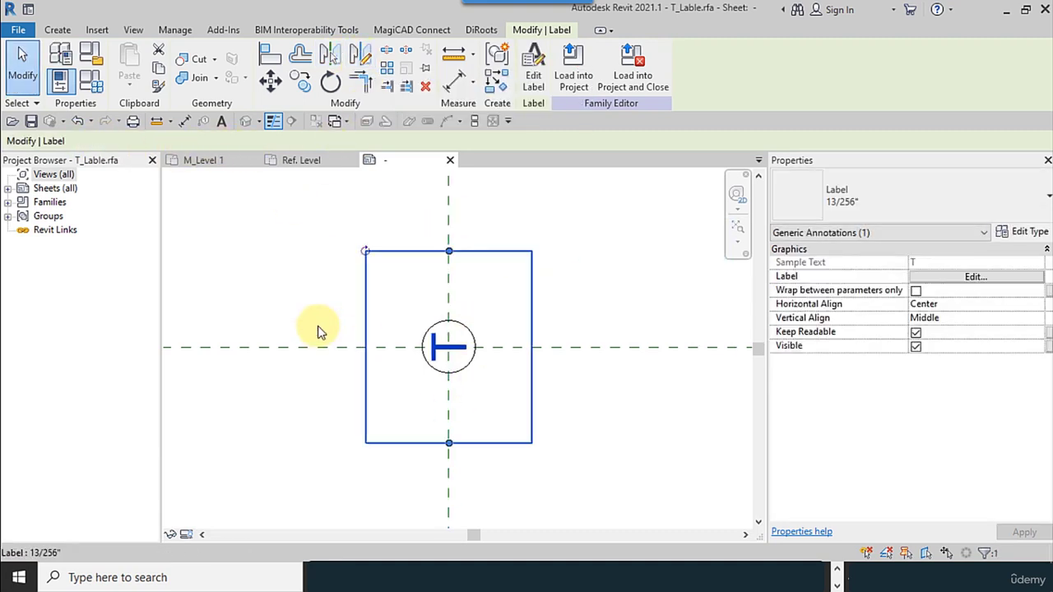
pyautogui.click(445, 360)
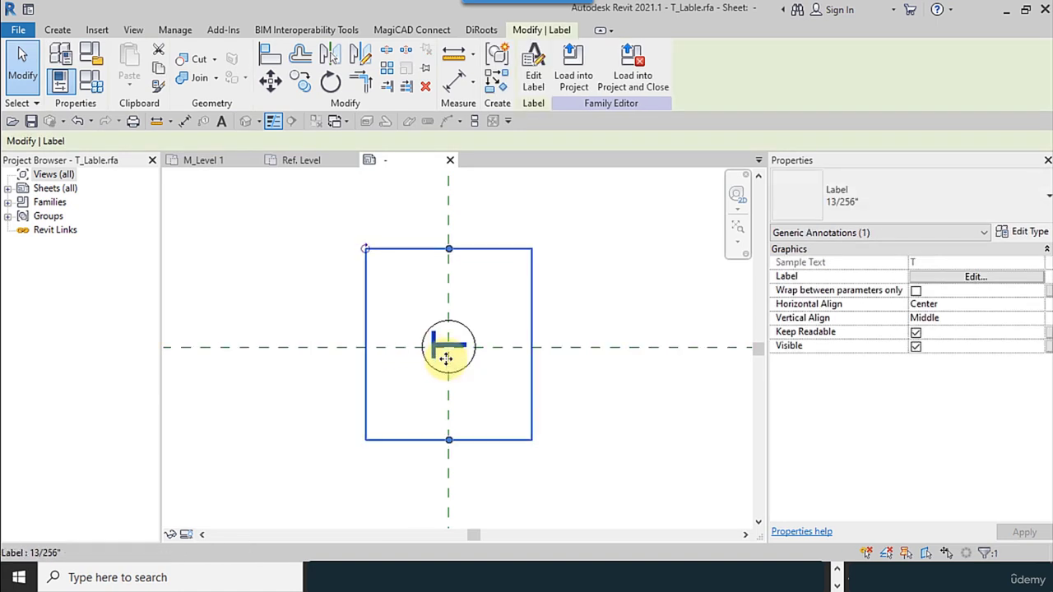
pyautogui.press('Right')
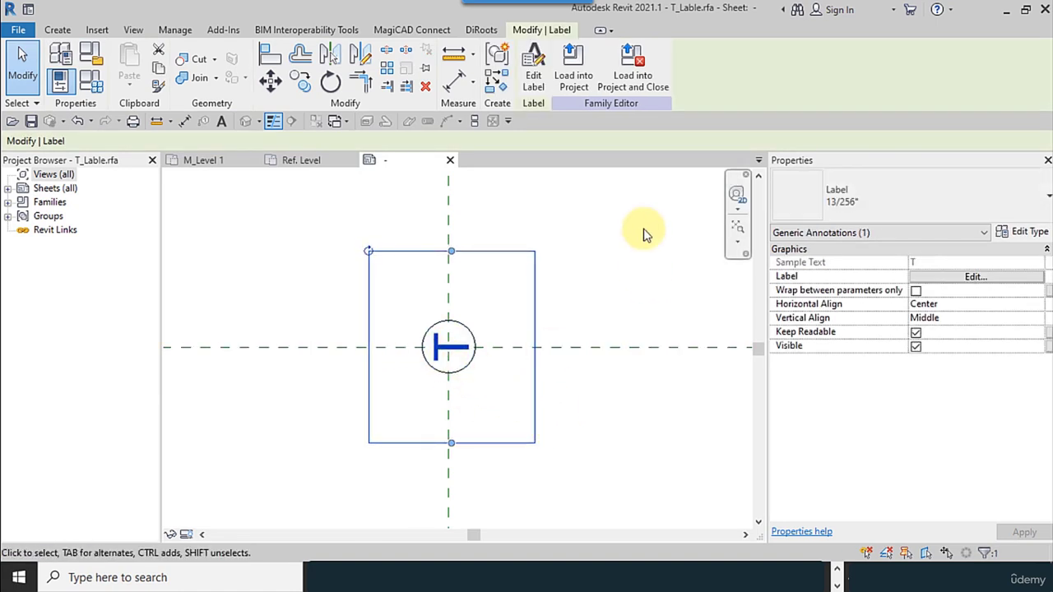
# - Load the T_Lable family into Thermostat.rfa, overwriting the existing version and its parameter values
pyautogui.click(573, 81)
pyautogui.click(260, 203)
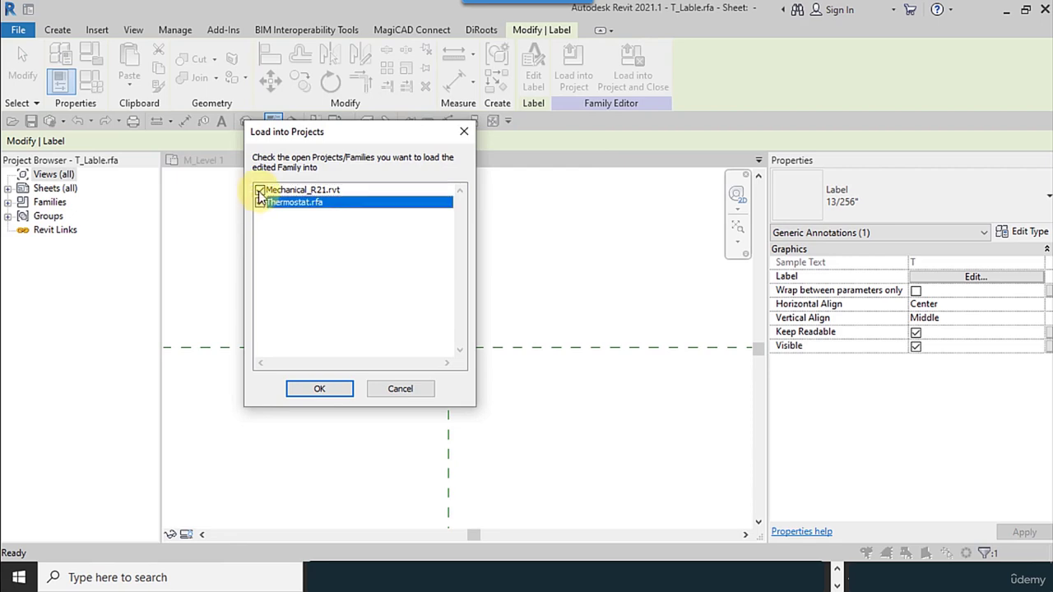
pyautogui.click(319, 389)
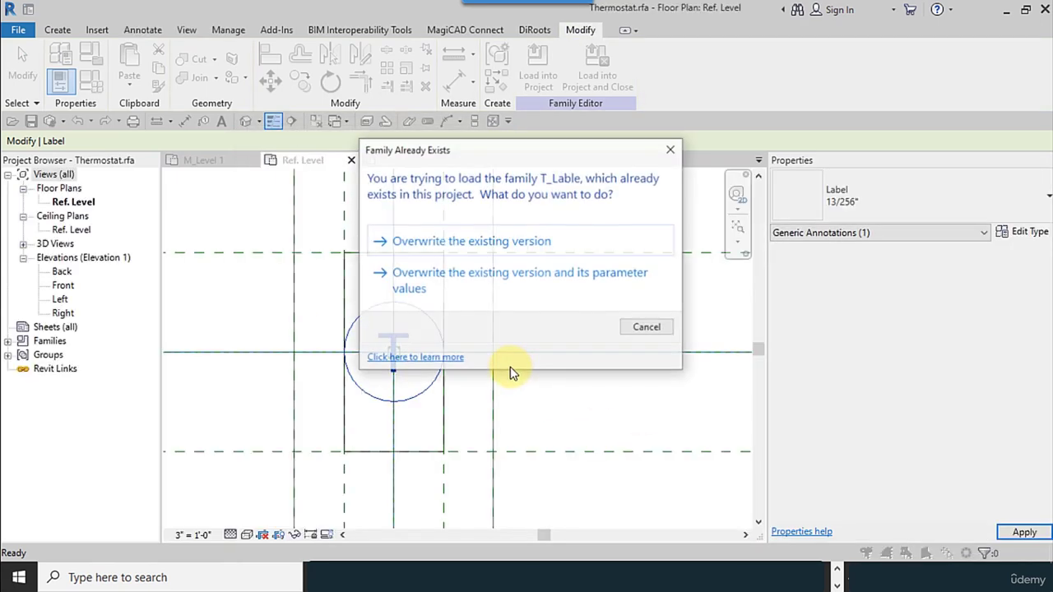
pyautogui.click(440, 284)
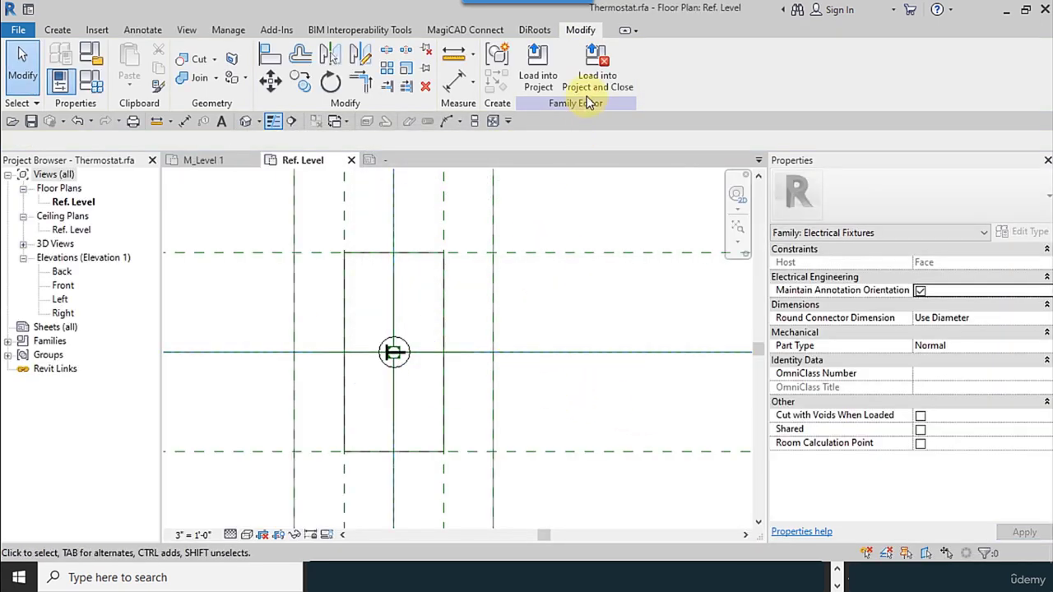
# - Load the Thermostat family into Mechanical_R21.rvt, overwriting the existing version and its parameter values
pyautogui.click(545, 84)
pyautogui.click(259, 191)
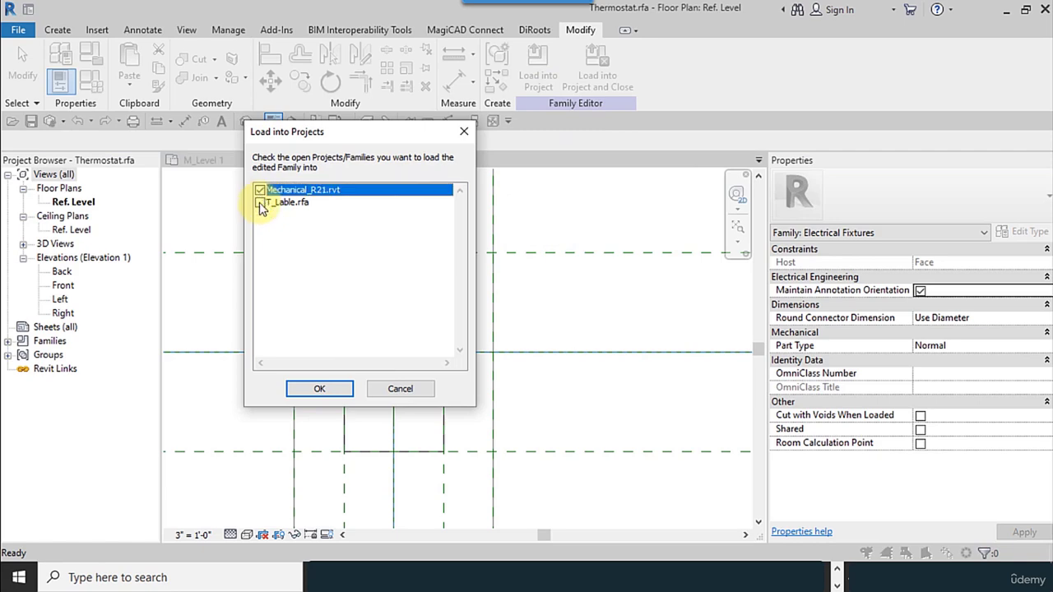
pyautogui.click(323, 390)
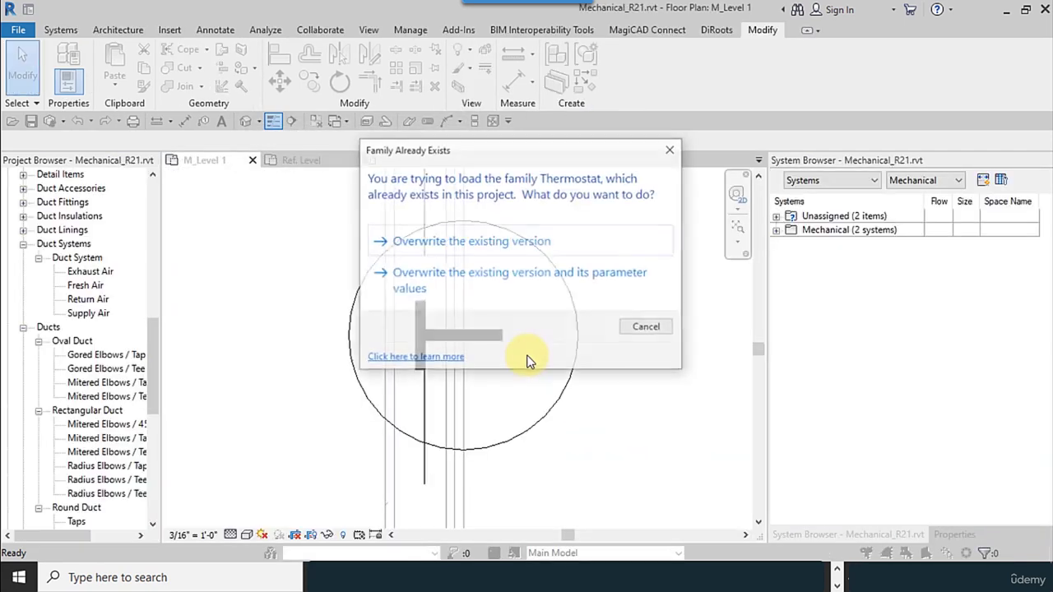
pyautogui.click(435, 298)
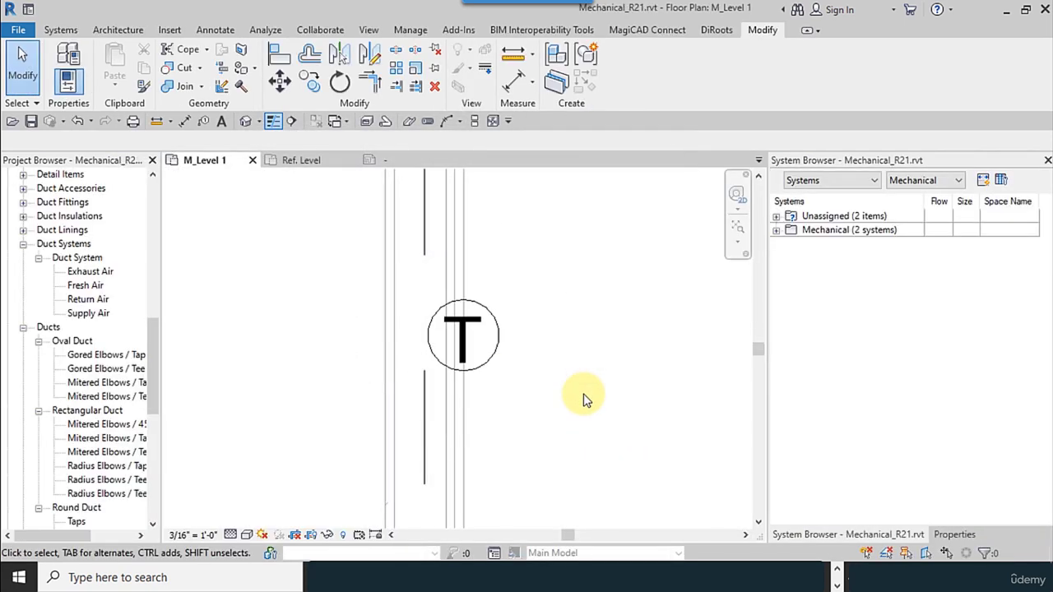
# - Check the circled T label on the wall in M_Level 1, and open the placed thermostat's family for editing
pyautogui.scroll(-3, 417, 362)
pyautogui.moveTo(445, 398); pyautogui.dragTo(412, 398, button='middle')
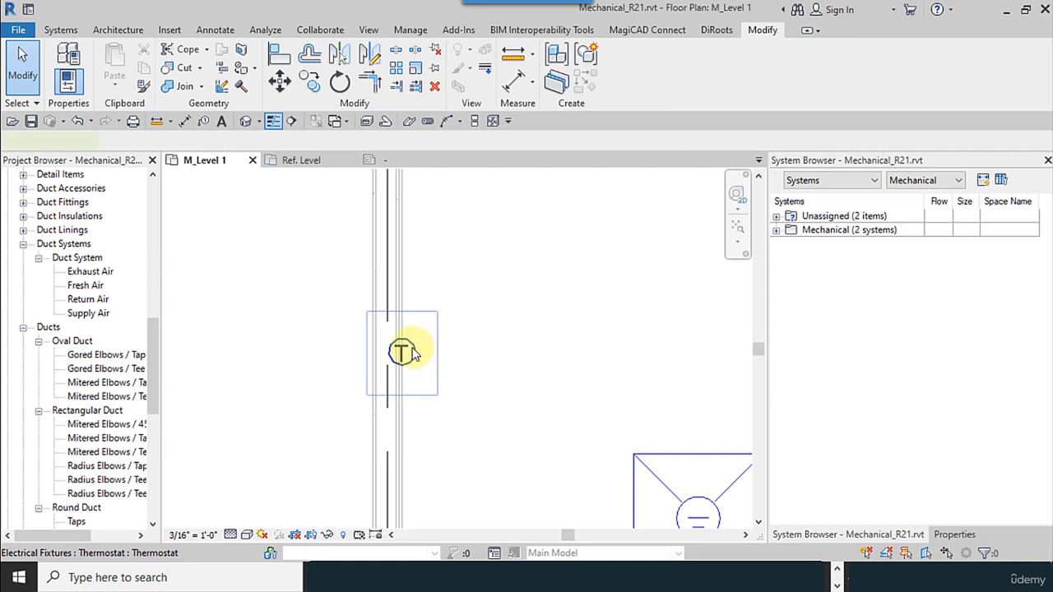
pyautogui.click(414, 353)
pyautogui.scroll(4, 414, 354)
pyautogui.click(482, 422)
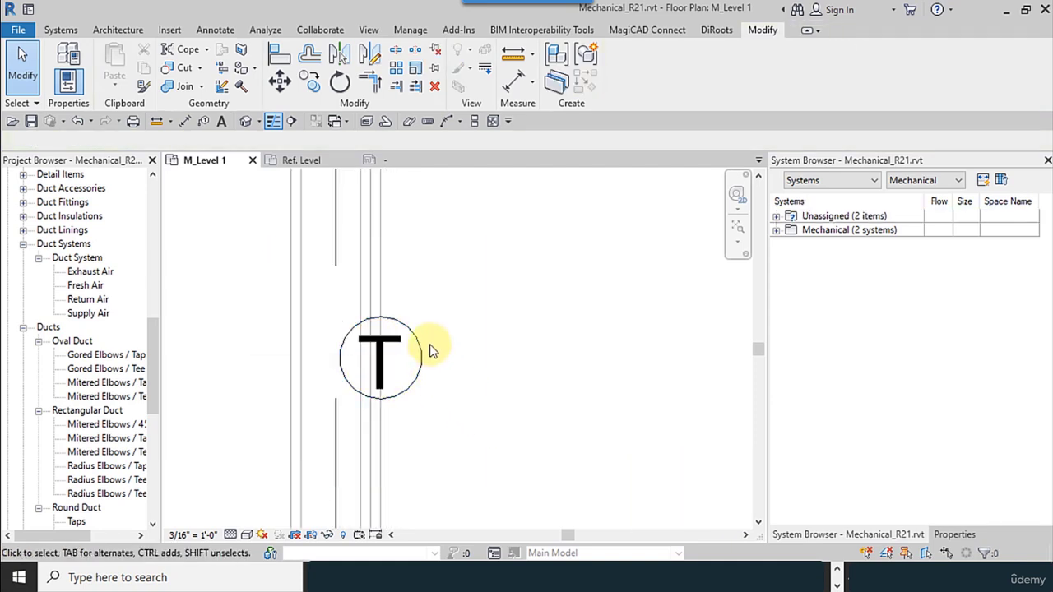
pyautogui.click(376, 354)
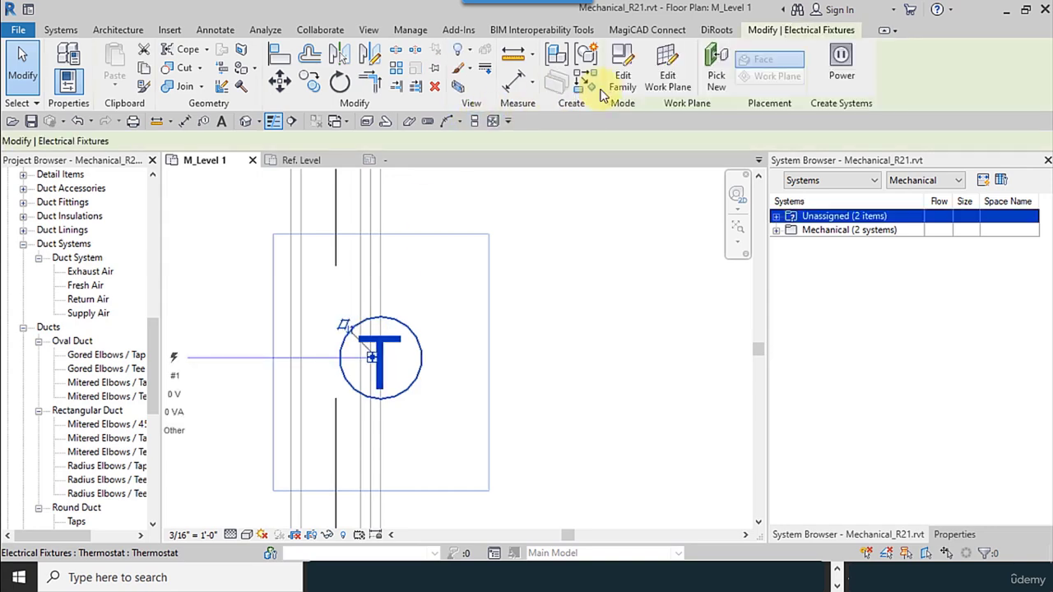
pyautogui.click(622, 98)
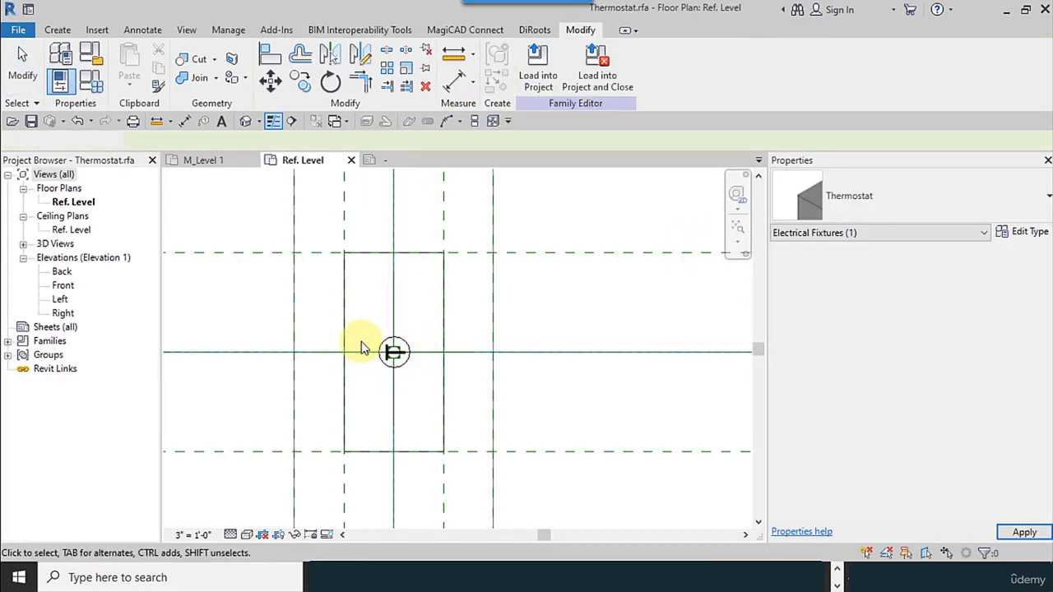
# - Examine the visibility settings of the larger outer extrusion in the family's 3D view
pyautogui.scroll(-3, 360, 351)
pyautogui.click(247, 126)
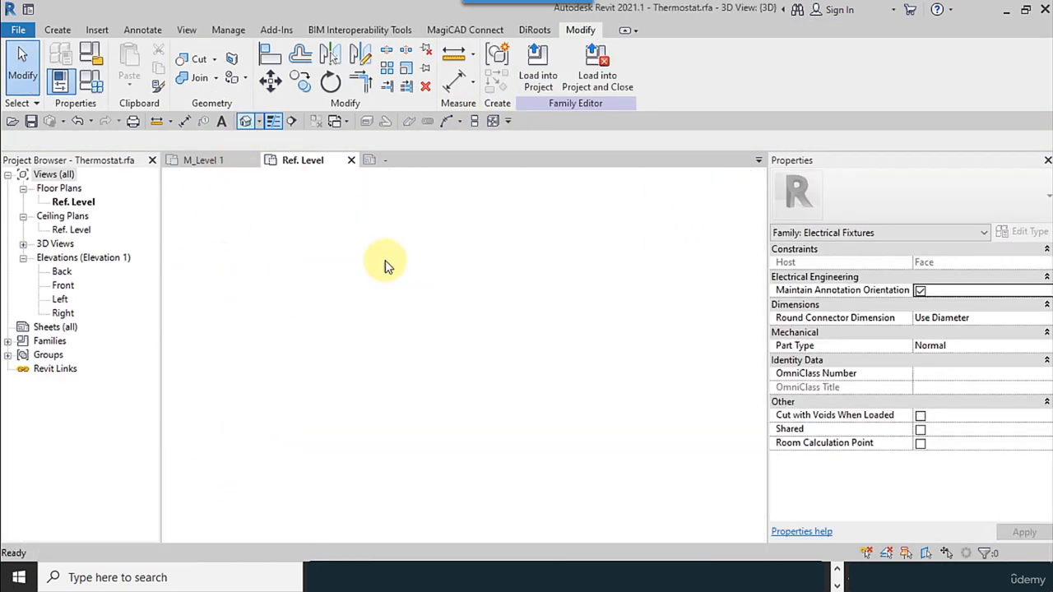
pyautogui.scroll(3, 463, 329)
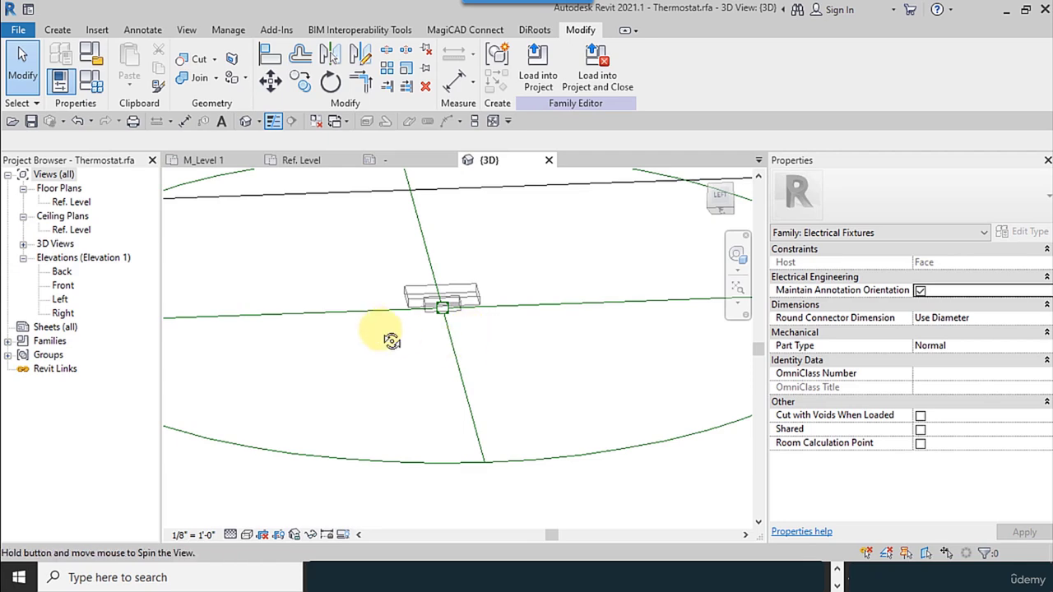
pyautogui.keyDown('shift'); pyautogui.moveTo(388, 336); pyautogui.dragTo(457, 425, button='middle'); pyautogui.keyUp('shift')
pyautogui.click(475, 299)
pyautogui.scroll(4, 474, 299)
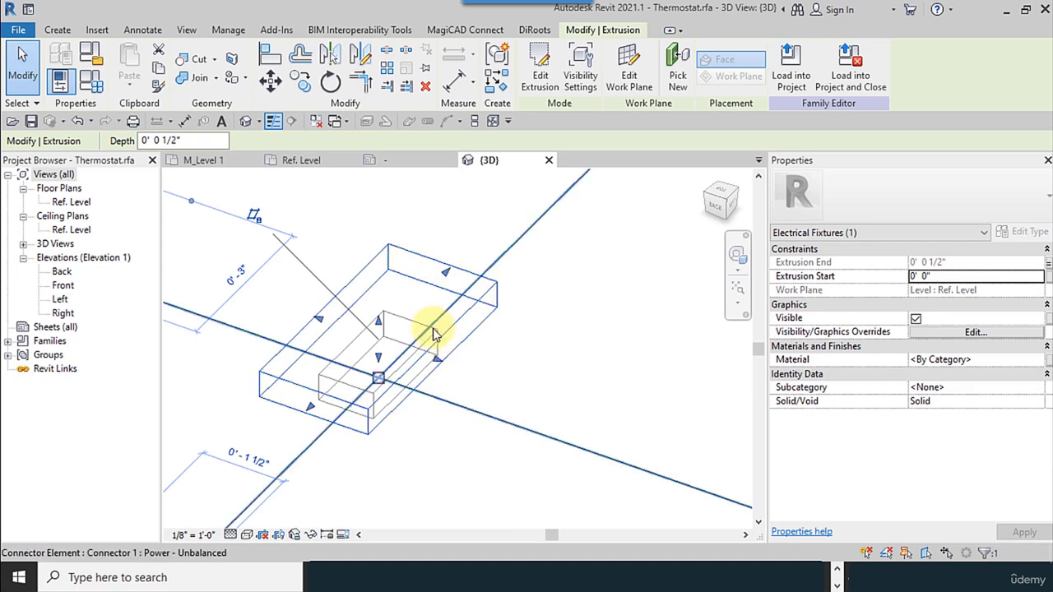
pyautogui.click(581, 91)
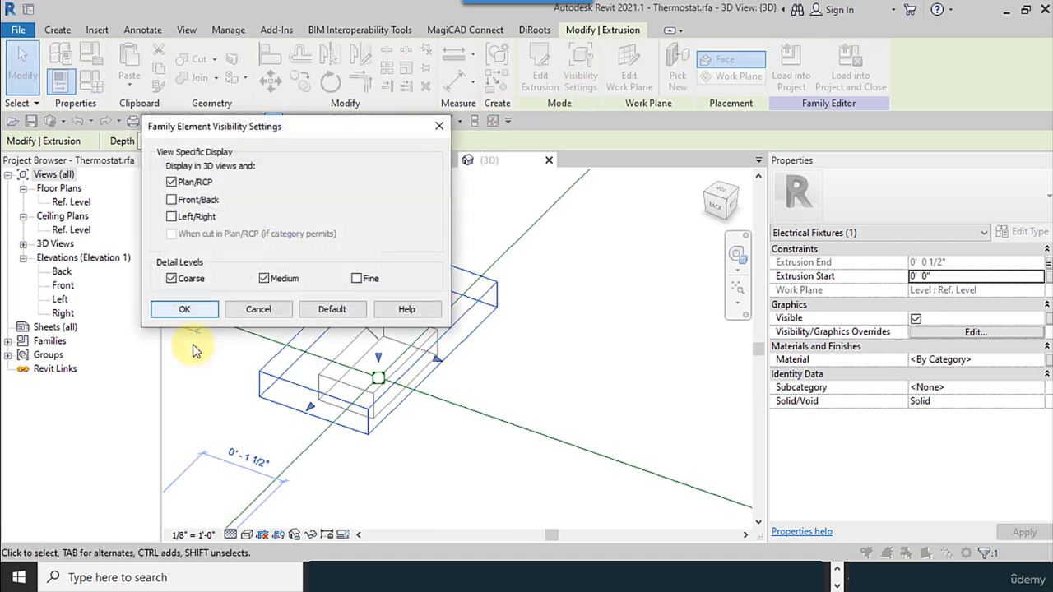
pyautogui.moveTo(206, 122); pyautogui.dragTo(527, 95)
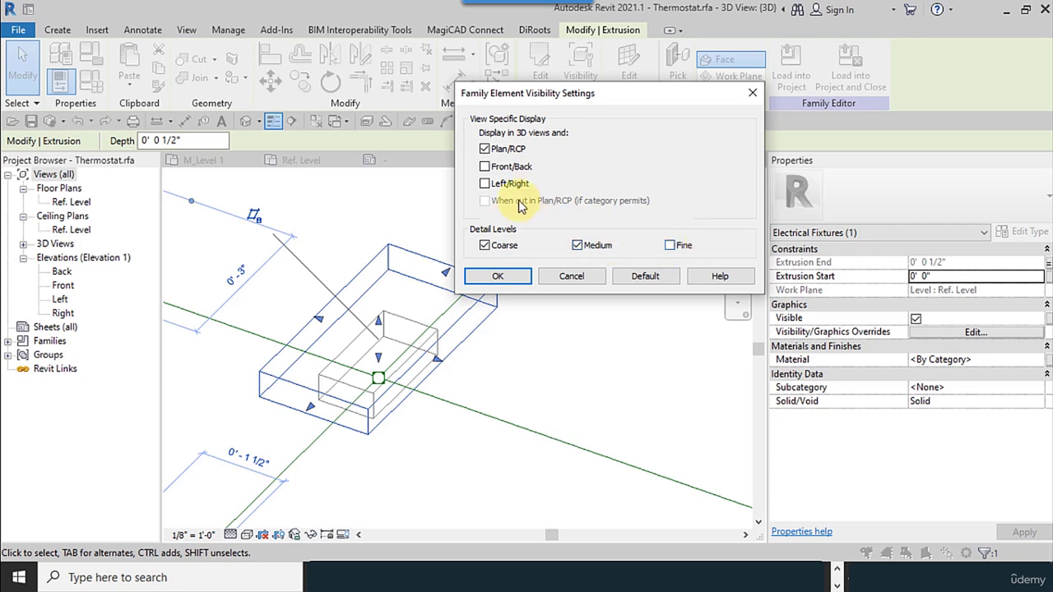
pyautogui.click(500, 277)
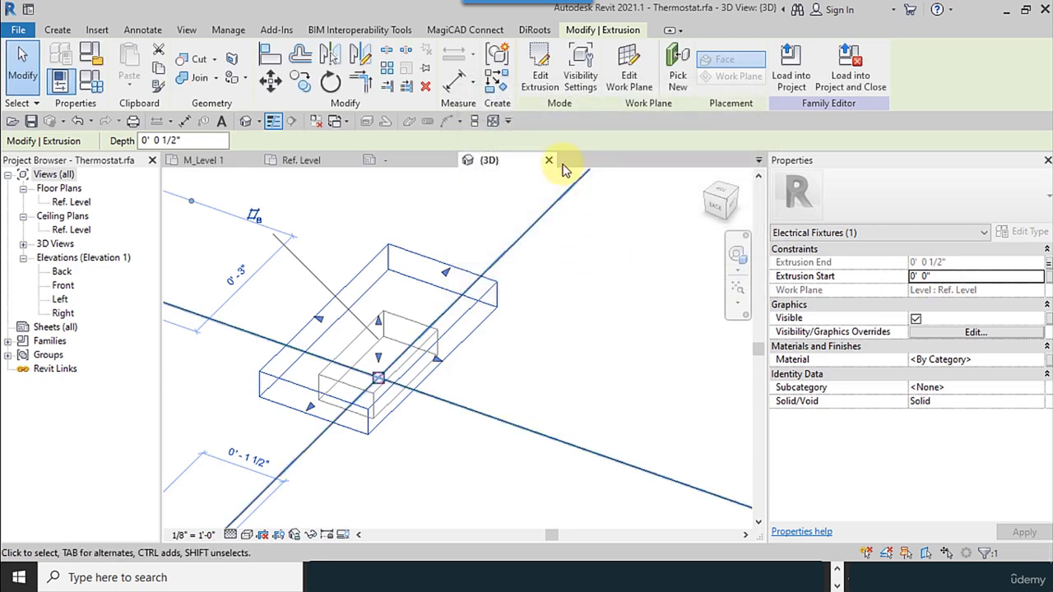
# - Examine the visibility settings of the smaller inner extrusion and return to the Ref. Level plan
pyautogui.click(400, 317)
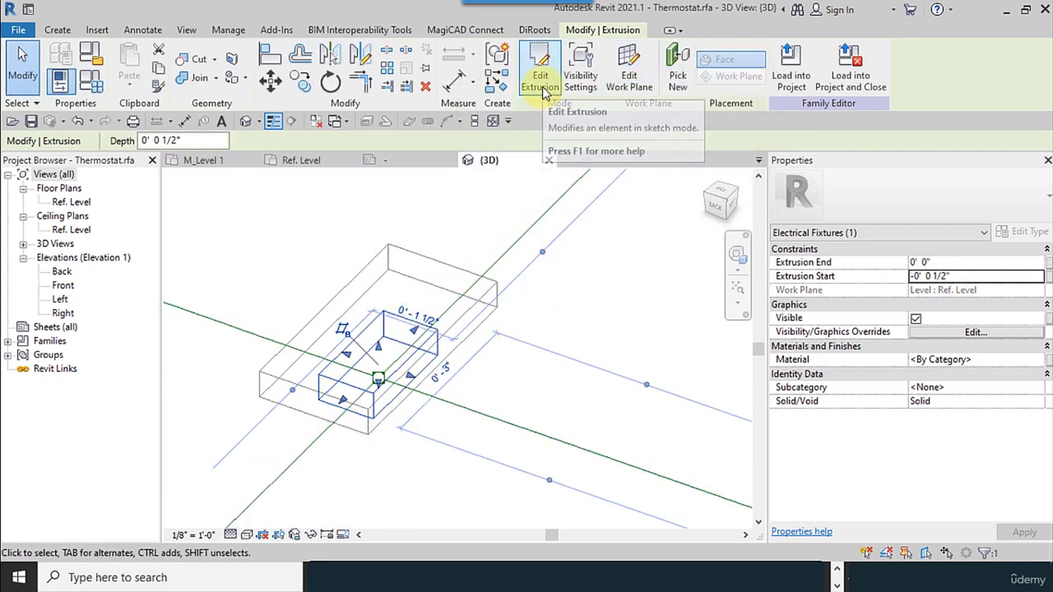
pyautogui.click(579, 82)
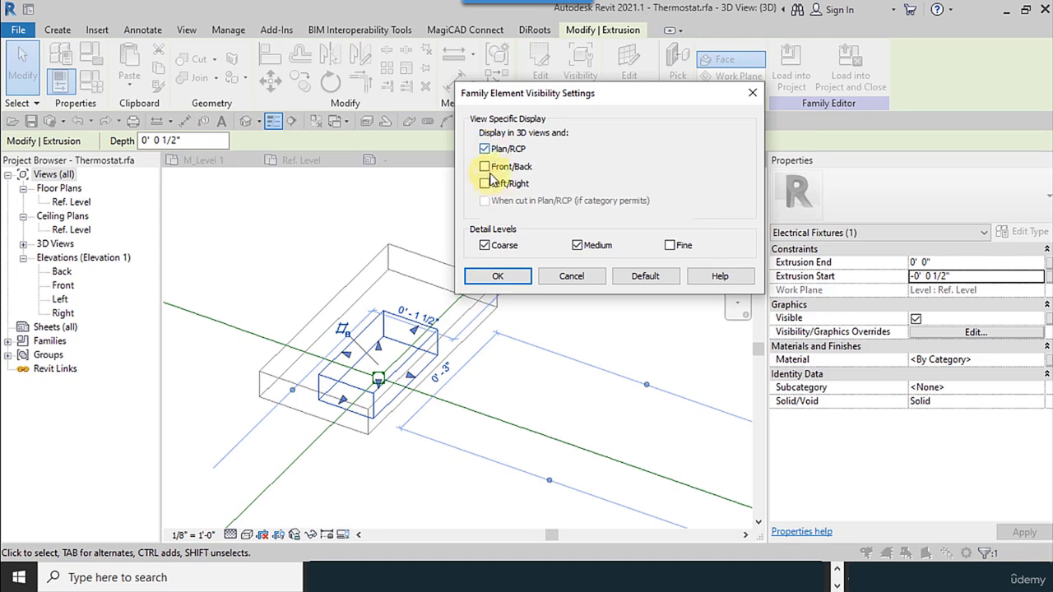
pyautogui.click(566, 277)
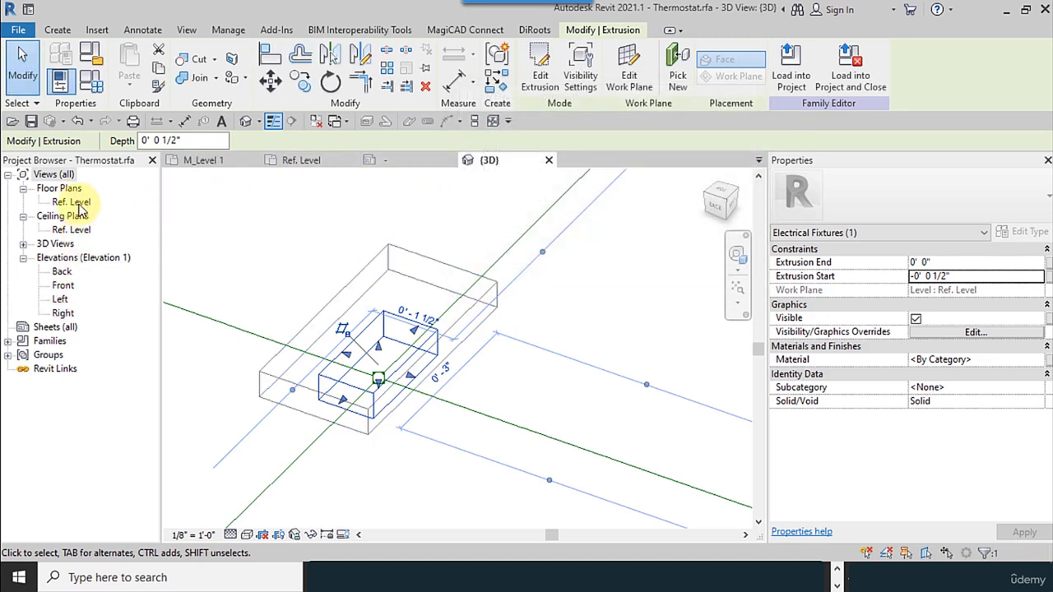
pyautogui.click(549, 160)
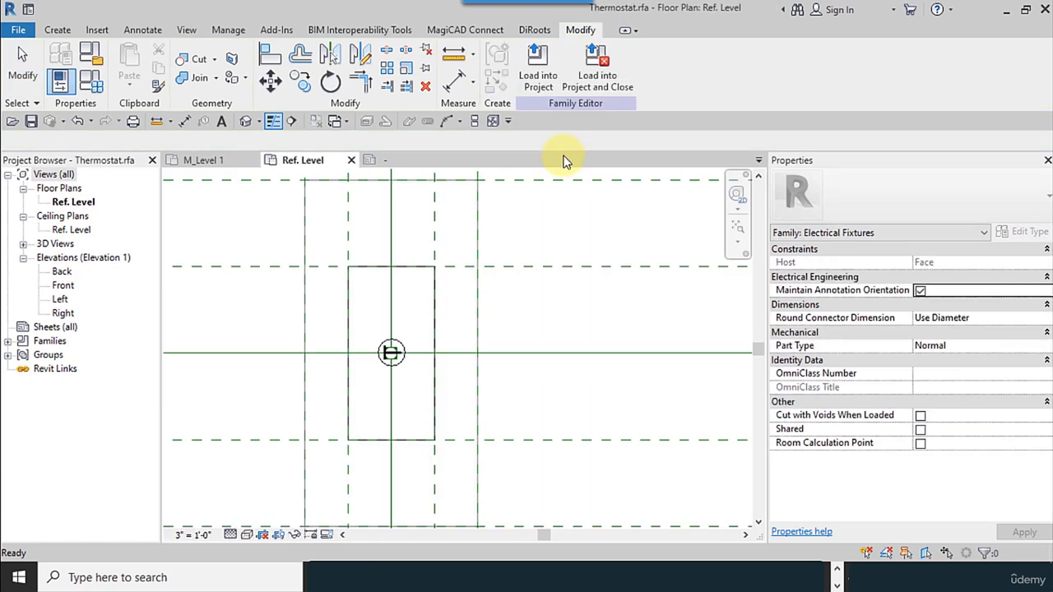
# - Set the T label annotation to display at the Coarse and Fine detail levels, with Medium off
pyautogui.click(391, 353)
pyautogui.scroll(3, 376, 388)
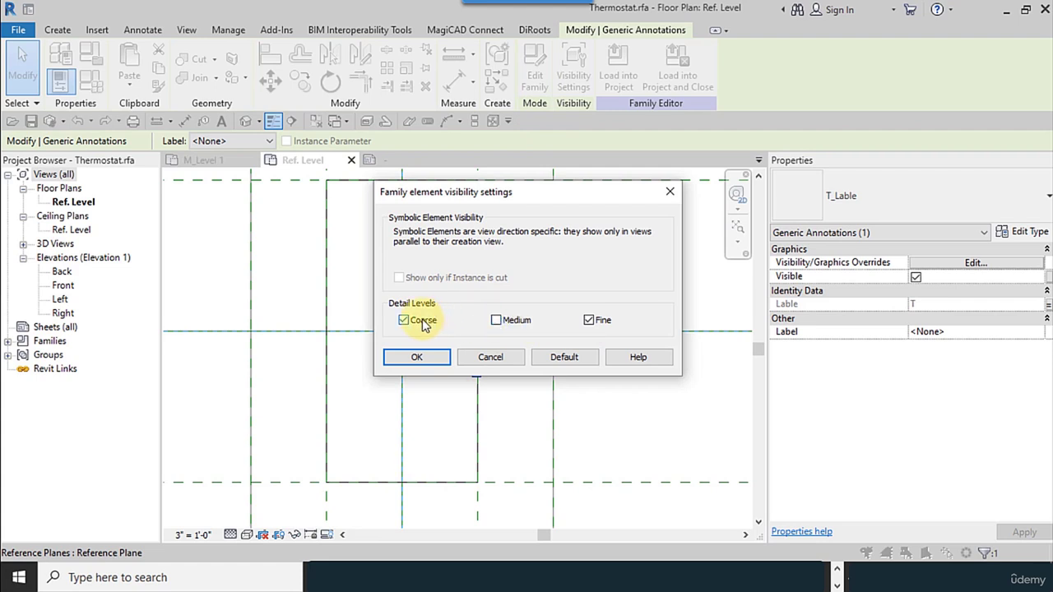
pyautogui.click(417, 357)
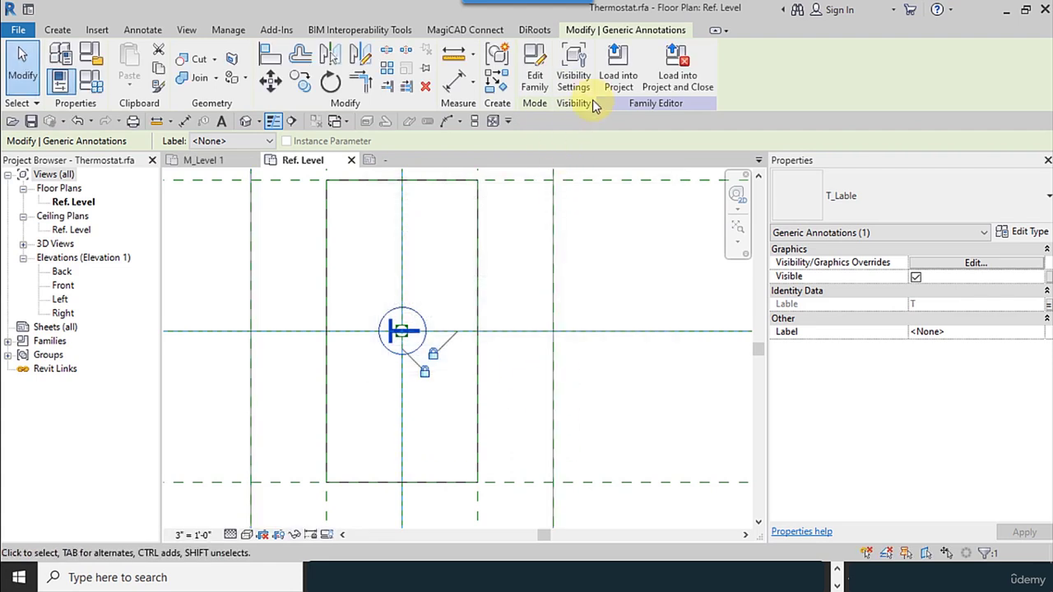
# - Reload the Thermostat family with its new label visibility into Mechanical_R21.rvt, overwriting the existing version and its parameter values
pyautogui.click(617, 81)
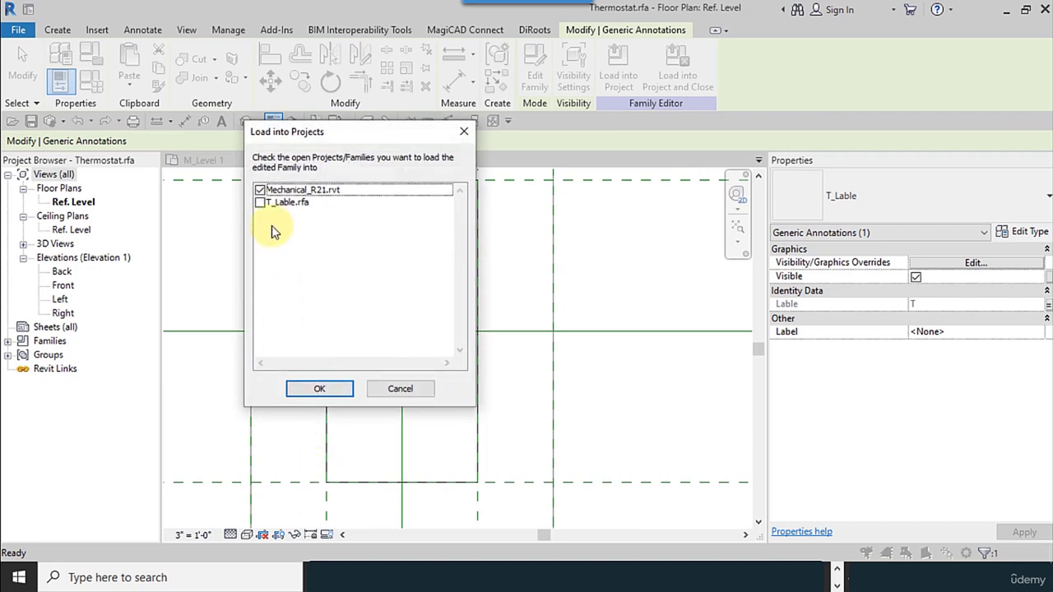
pyautogui.click(321, 390)
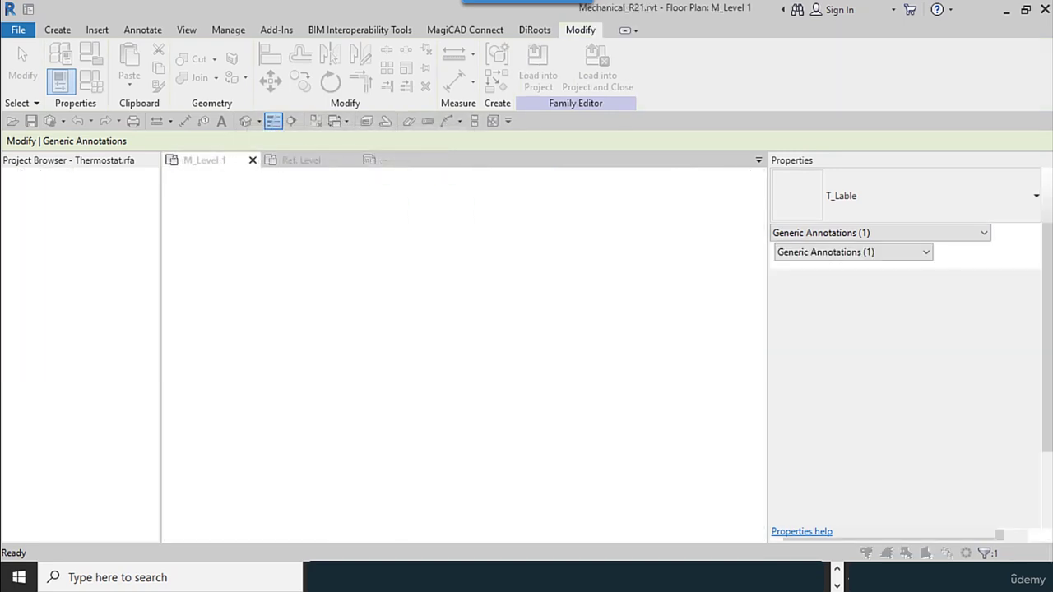
pyautogui.click(424, 284)
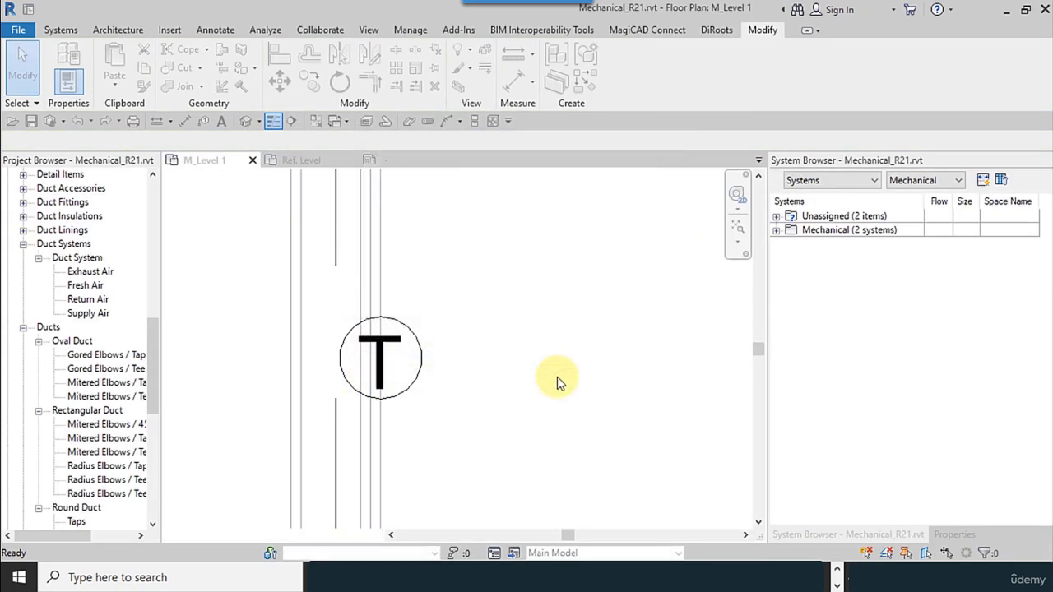
# - Exclude Detail Level from the M_Test view template assigned to the M_Level 1 plan
pyautogui.click(231, 534)
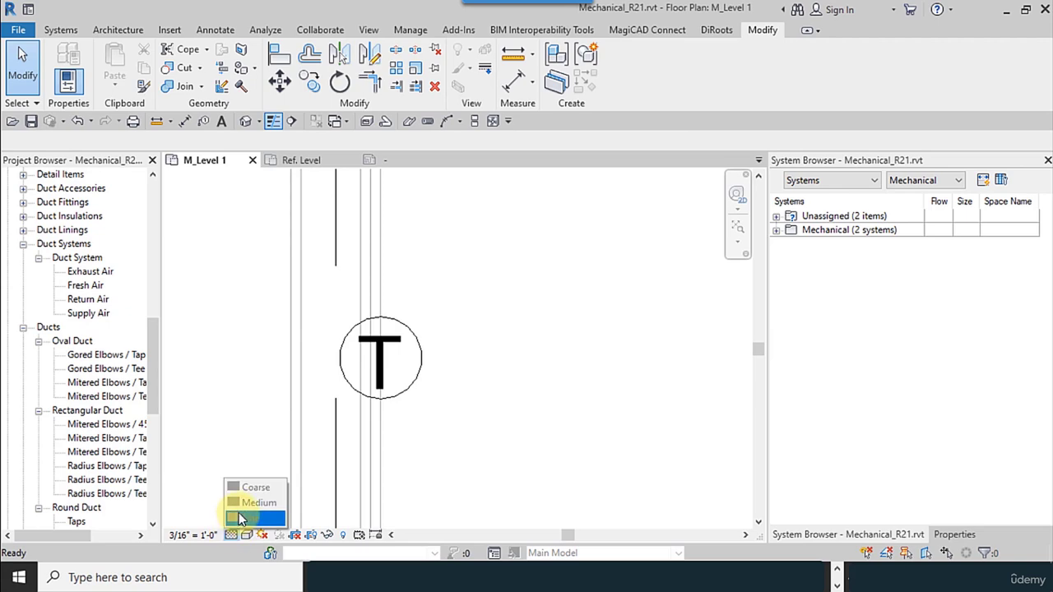
pyautogui.click(239, 518)
pyautogui.click(954, 535)
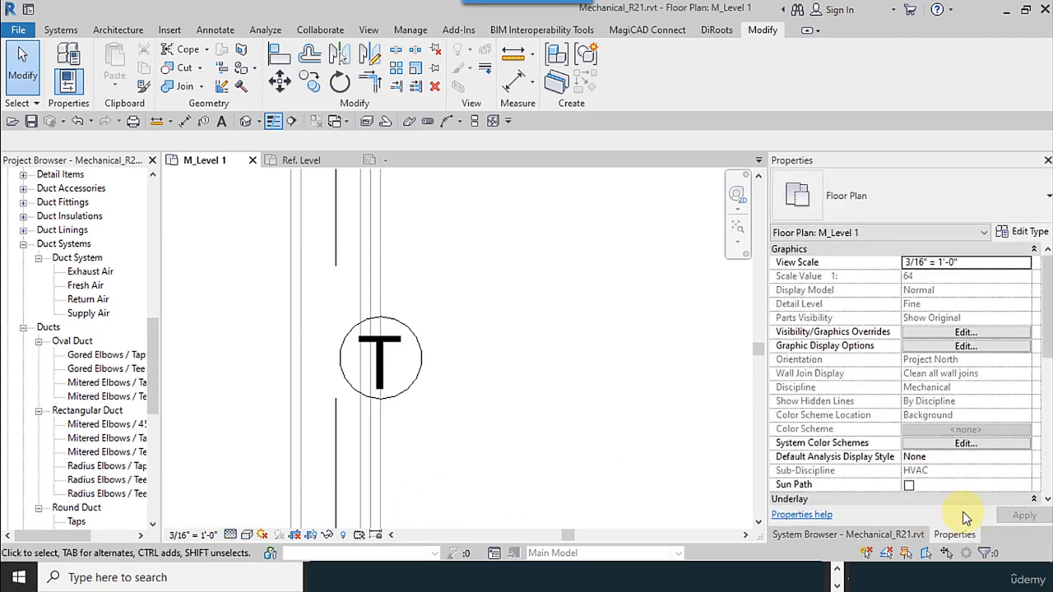
pyautogui.scroll(-5, 988, 462)
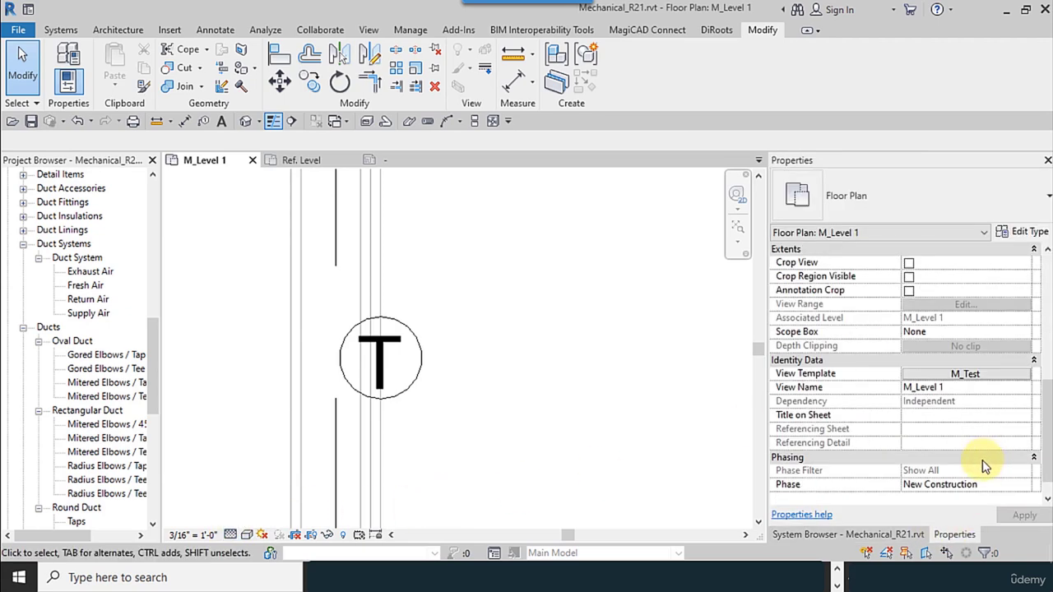
pyautogui.click(958, 362)
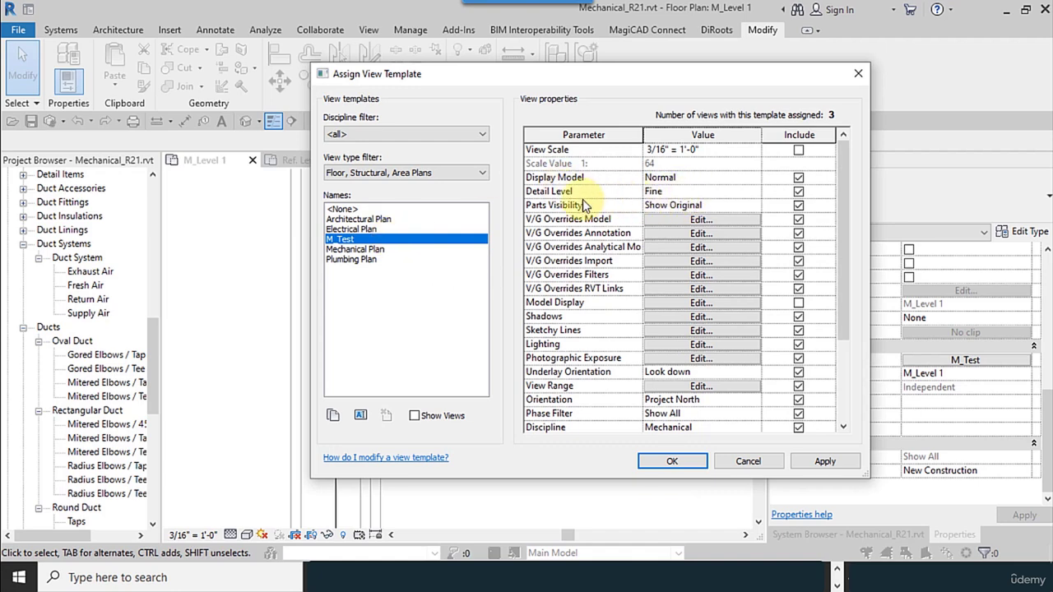
pyautogui.click(797, 190)
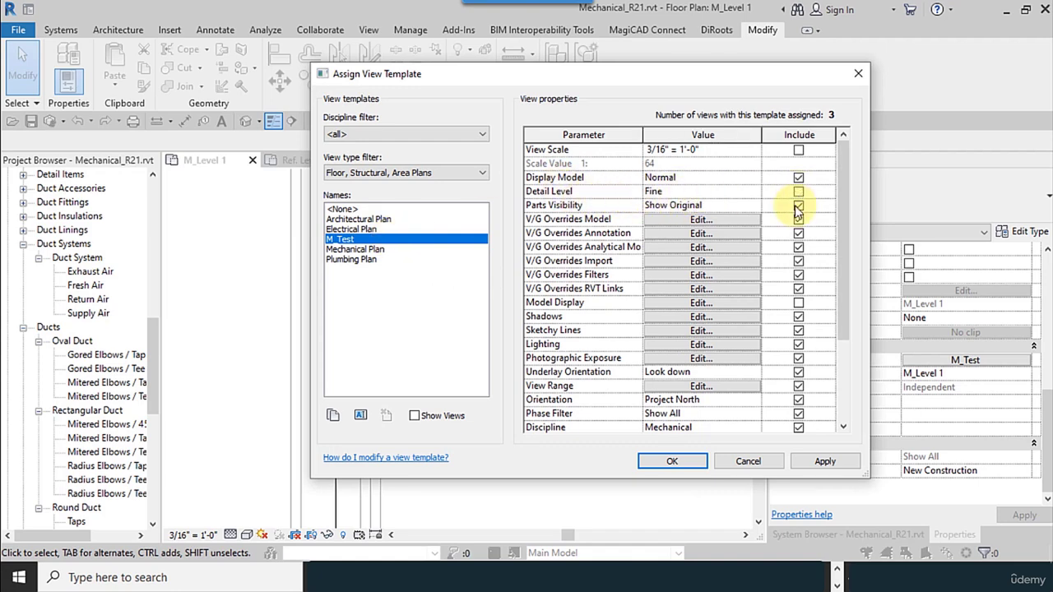
pyautogui.click(656, 467)
# - Set the M_Level 1 plan to the Medium detail level and change its visual style
pyautogui.click(206, 535)
pyautogui.click(232, 535)
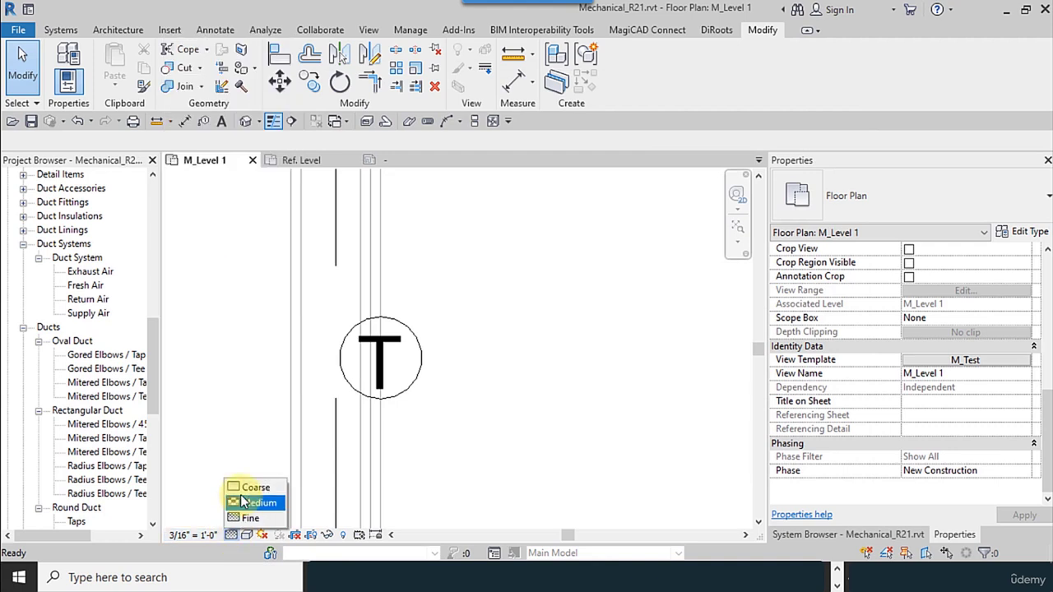
pyautogui.click(247, 503)
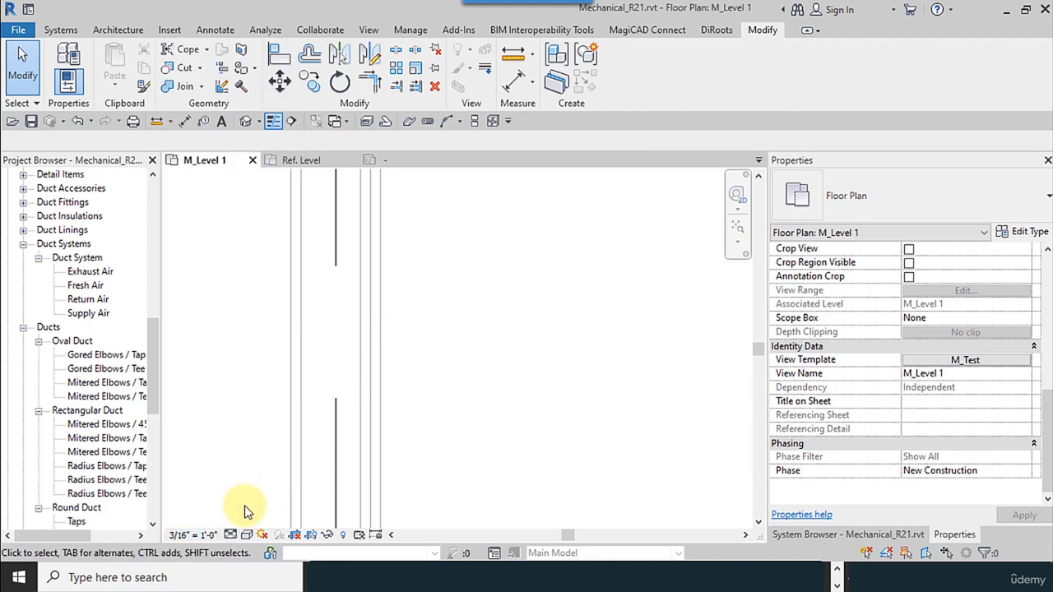
pyautogui.click(247, 535)
pyautogui.click(255, 489)
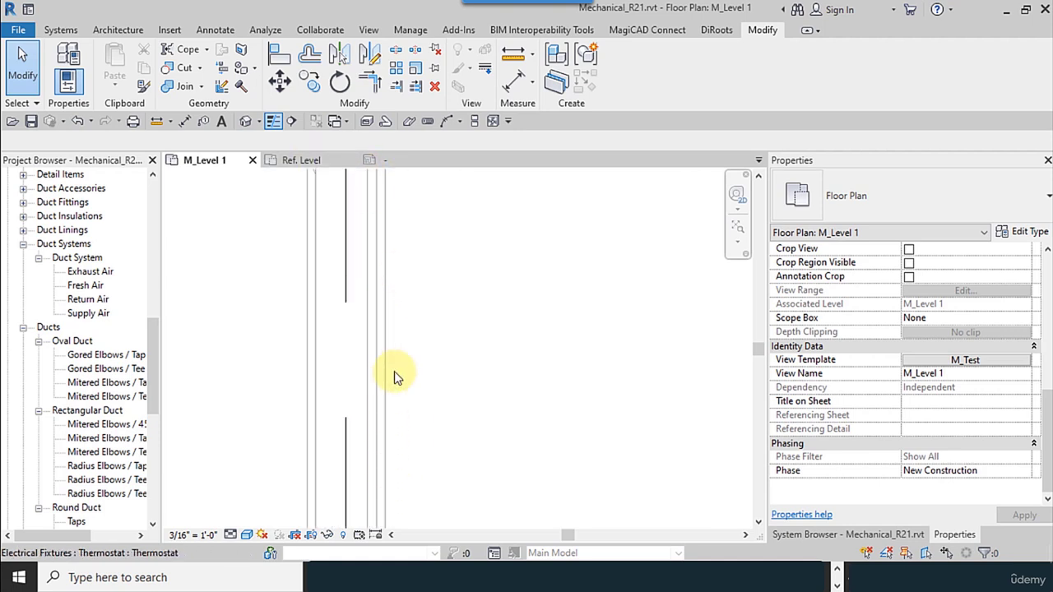
# - In the Thermostat family's Ref. Level plan, turn on Front/Back and Left/Right display for the inner extrusion
pyautogui.click(342, 159)
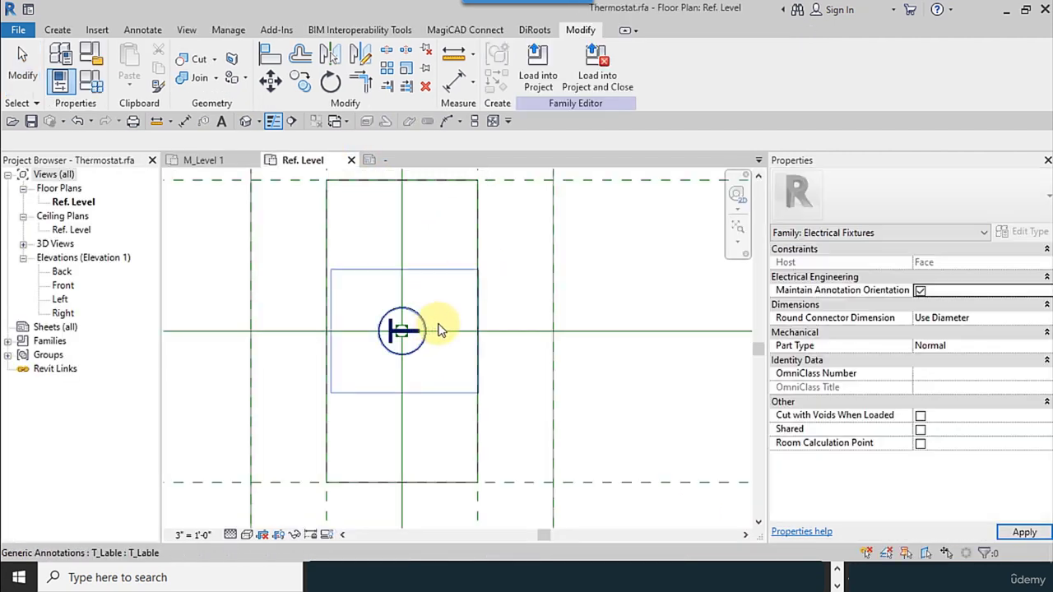
pyautogui.click(477, 278)
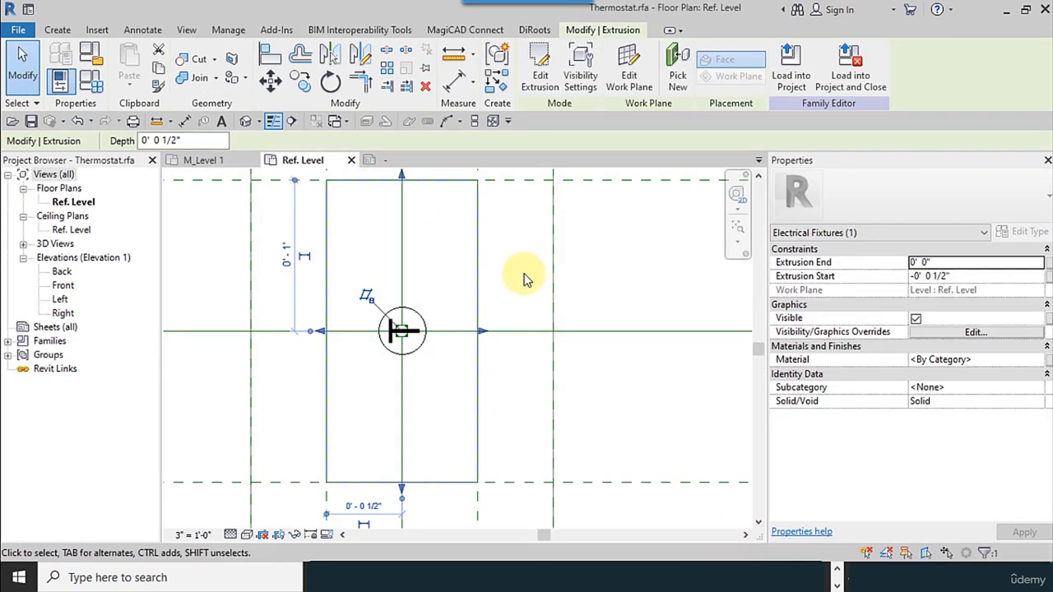
pyautogui.click(579, 74)
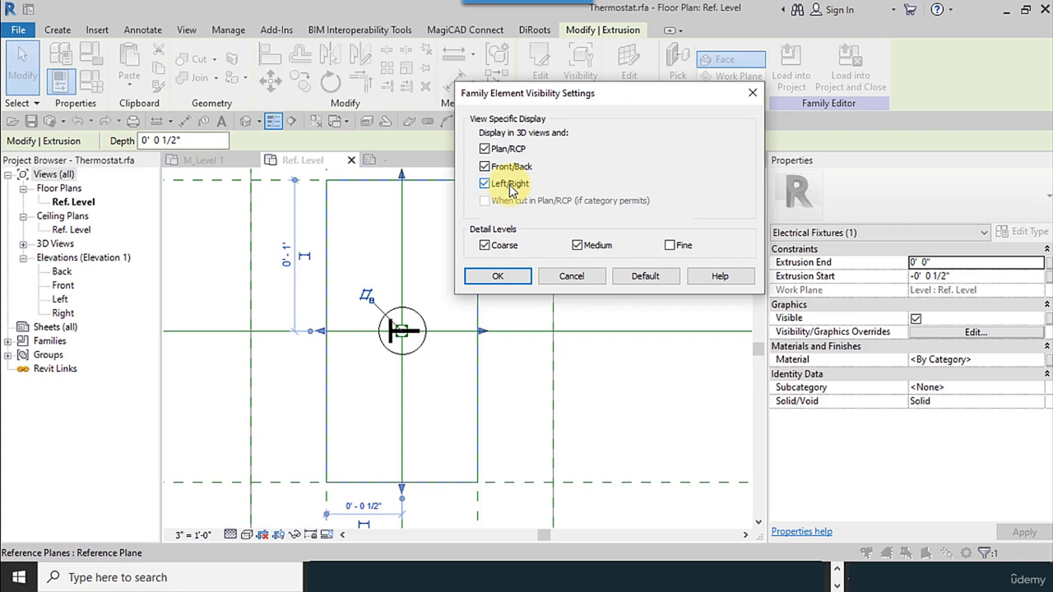
pyautogui.click(517, 282)
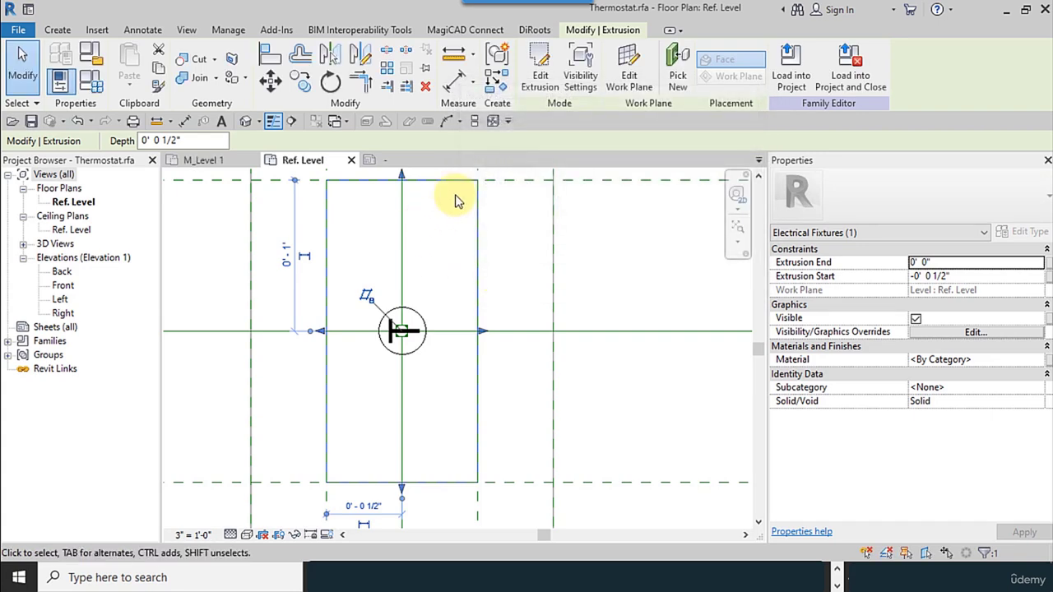
# - Reload the Thermostat family into Mechanical_R21.rvt, overwriting the existing version and its parameter values
pyautogui.click(791, 78)
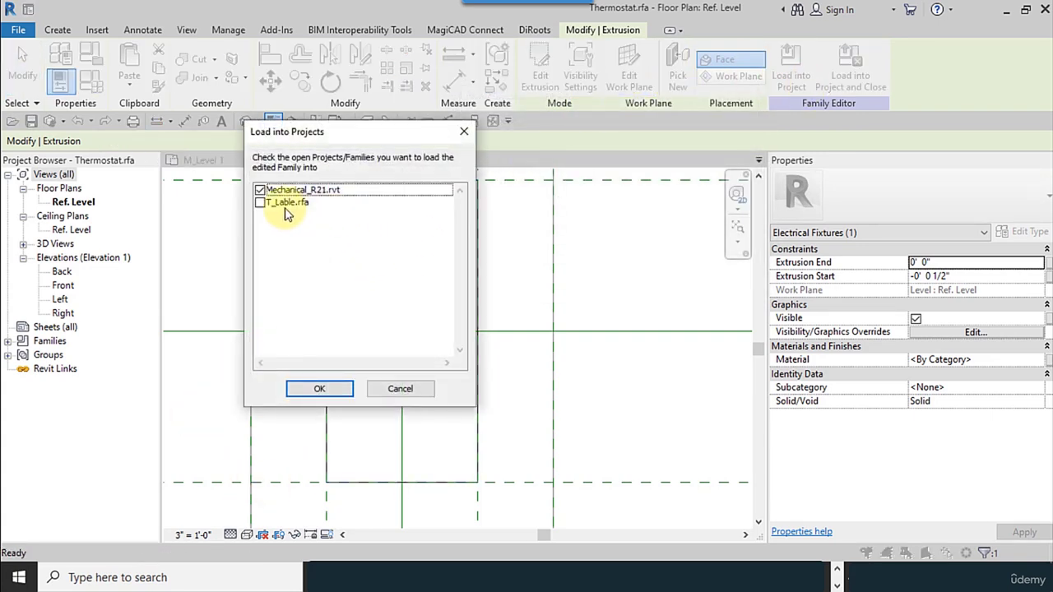
pyautogui.click(337, 383)
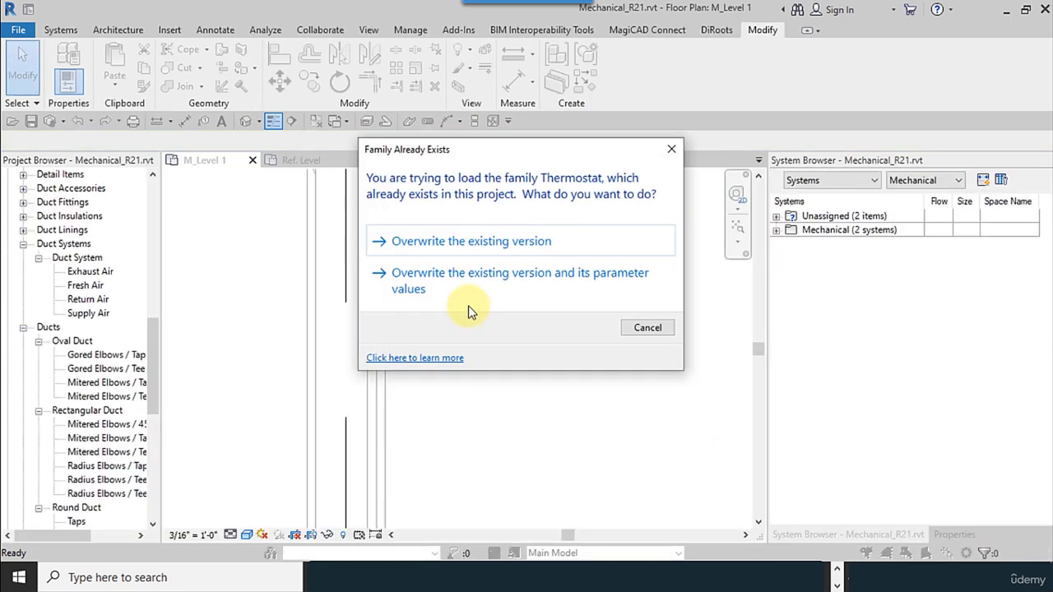
pyautogui.click(467, 297)
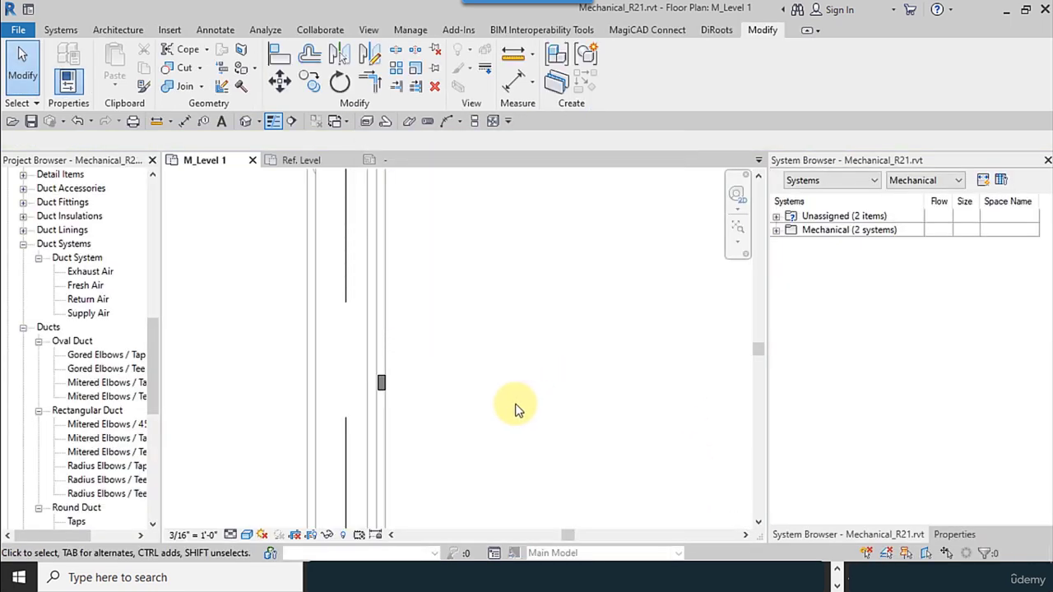
# - Set the M_Level 1 plan to the Fine detail level
pyautogui.scroll(5, 357, 394)
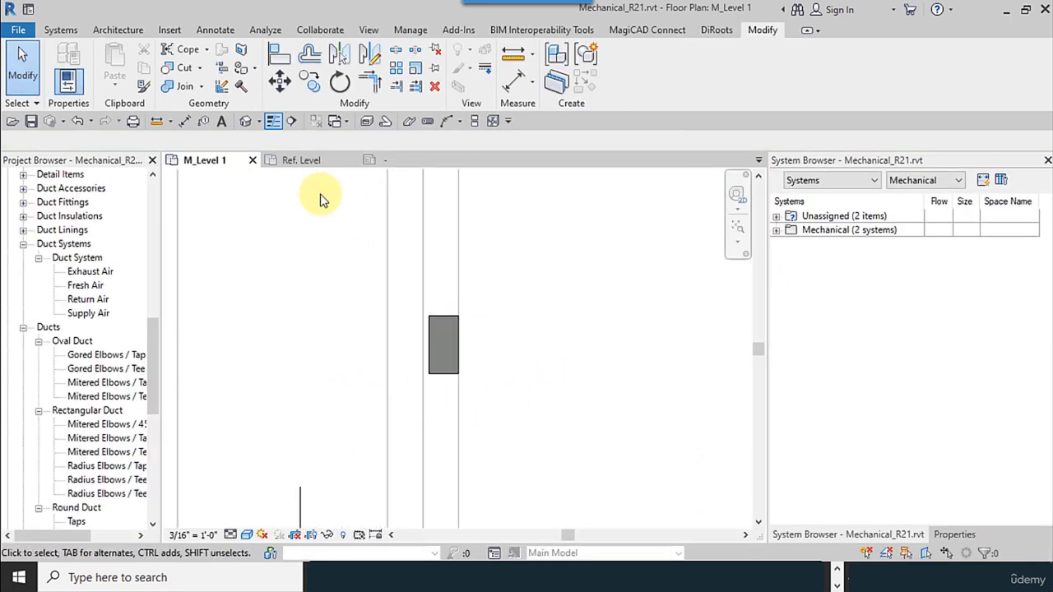
pyautogui.scroll(-2, 417, 340)
pyautogui.click(231, 535)
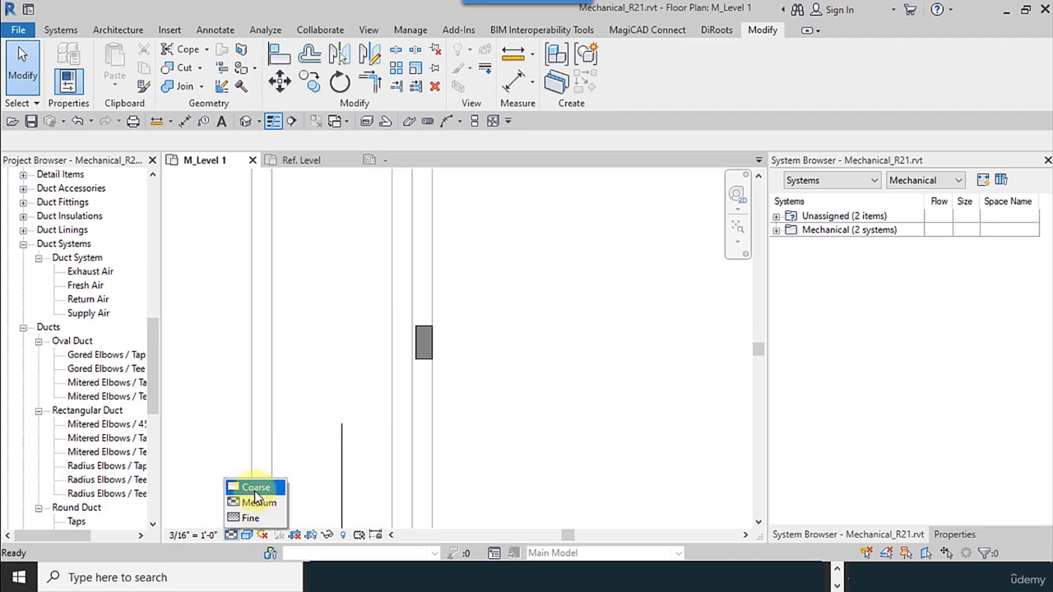
pyautogui.click(248, 519)
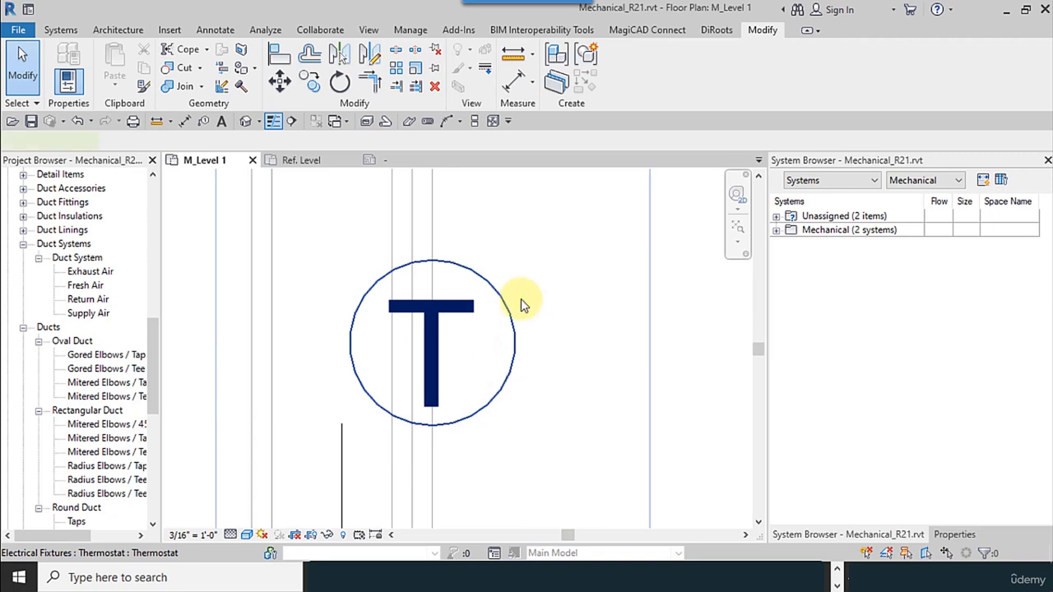
# - Open the placed thermostat's family for editing in a 3D view and review the inner extrusion's visibility settings
pyautogui.click(430, 345)
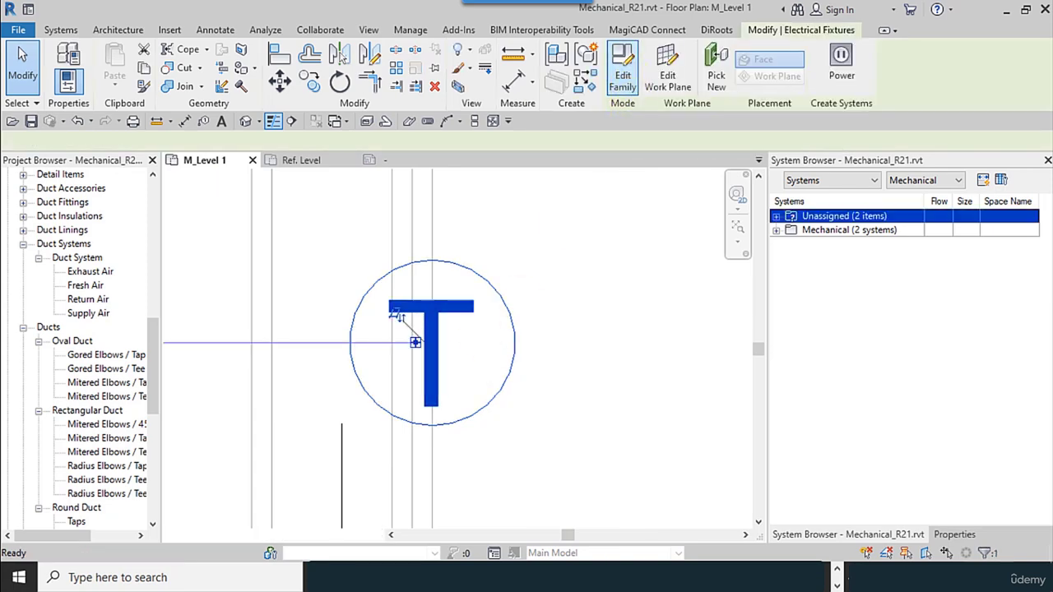
pyautogui.click(622, 70)
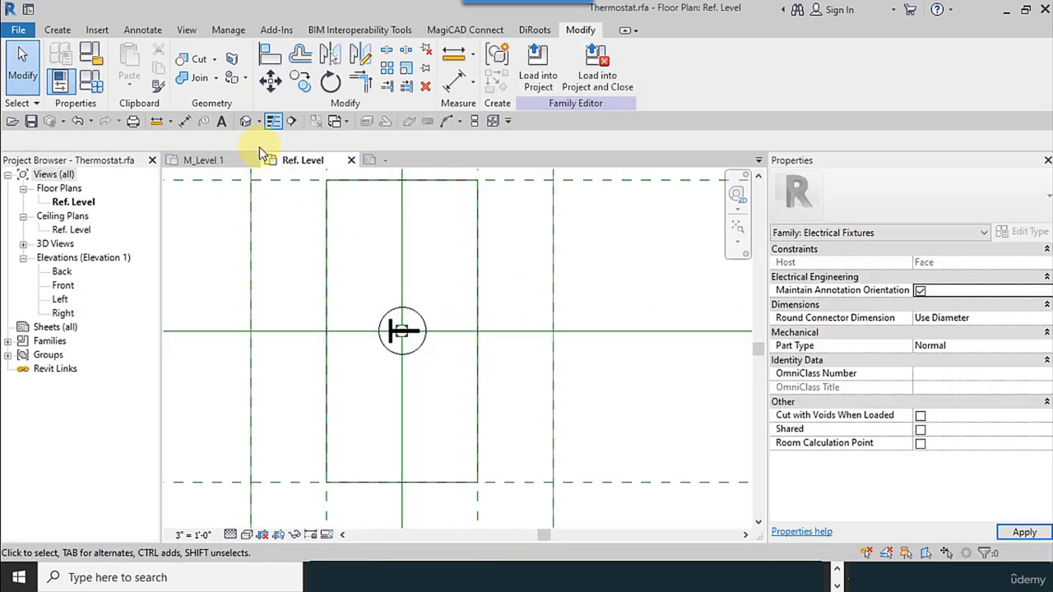
pyautogui.scroll(8, 458, 333)
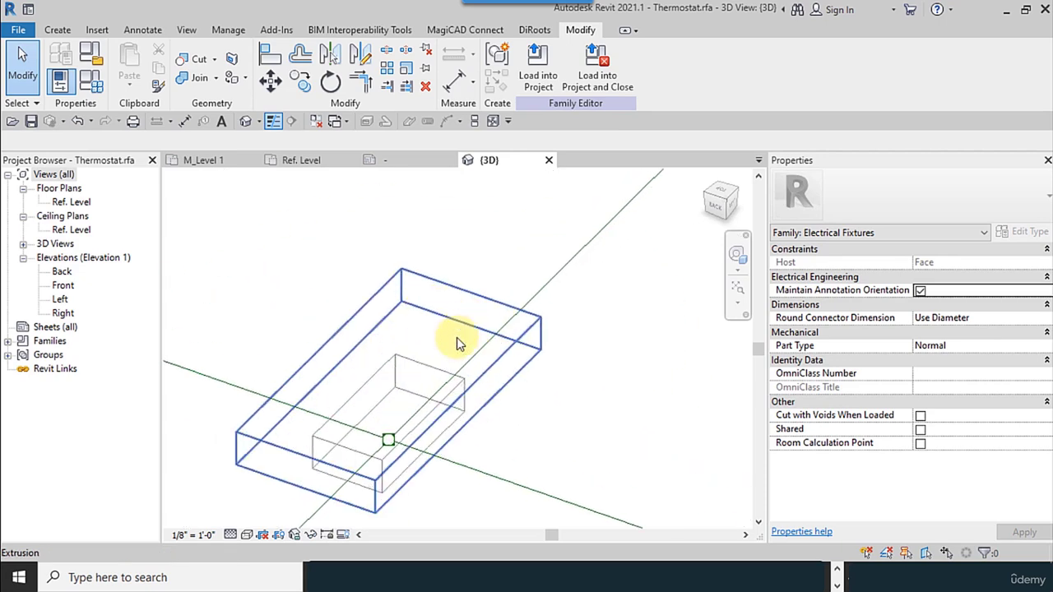
pyautogui.click(444, 373)
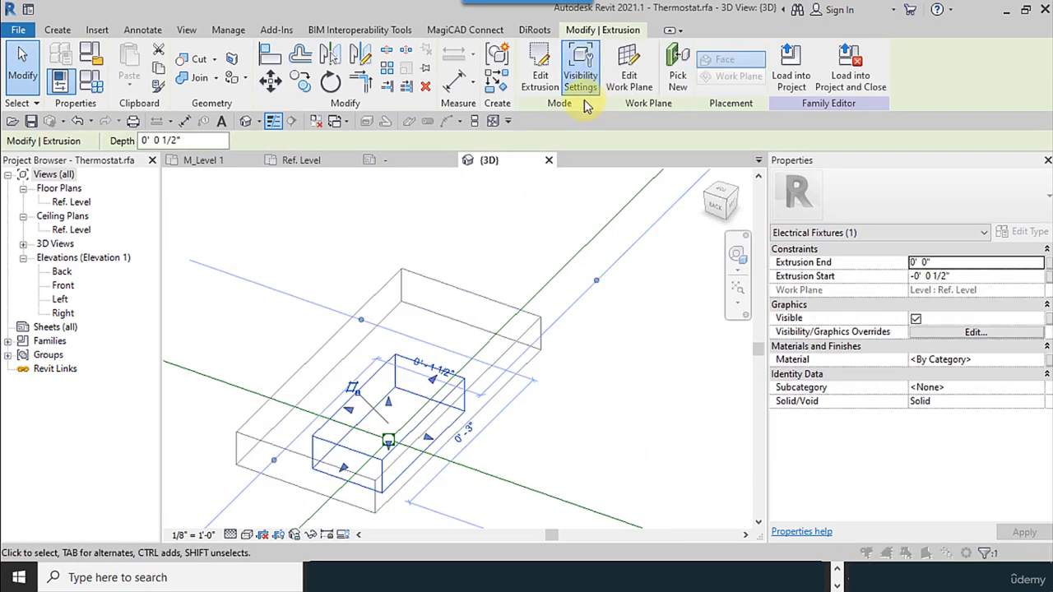
pyautogui.click(581, 78)
pyautogui.click(502, 277)
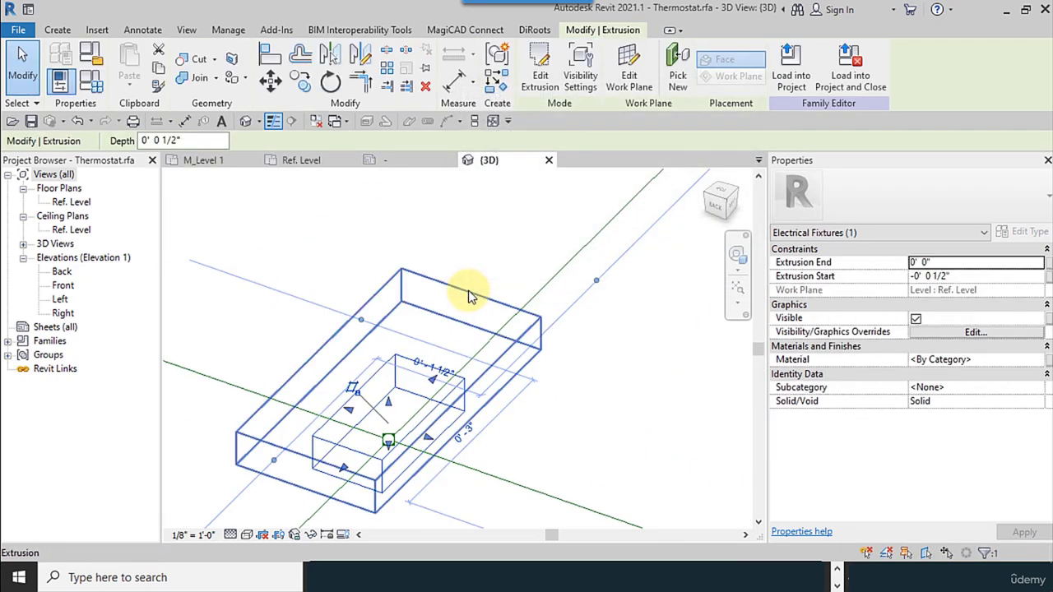
# - Turn on Front/Back and Left/Right display for the outer extrusion, keeping it enabled for Coarse and Medium detail only
pyautogui.click(470, 290)
pyautogui.click(580, 78)
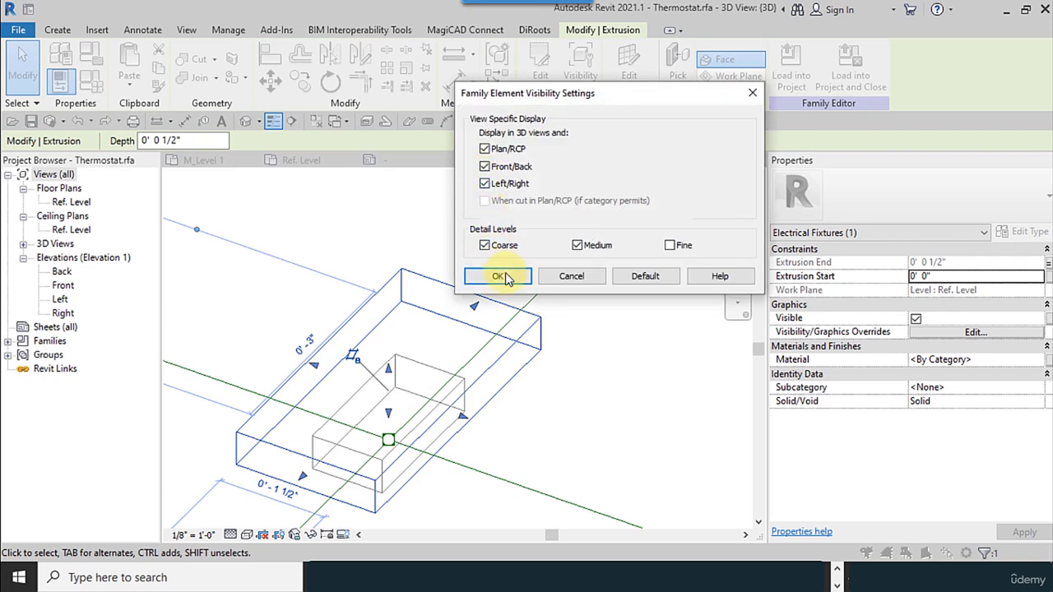
pyautogui.click(528, 281)
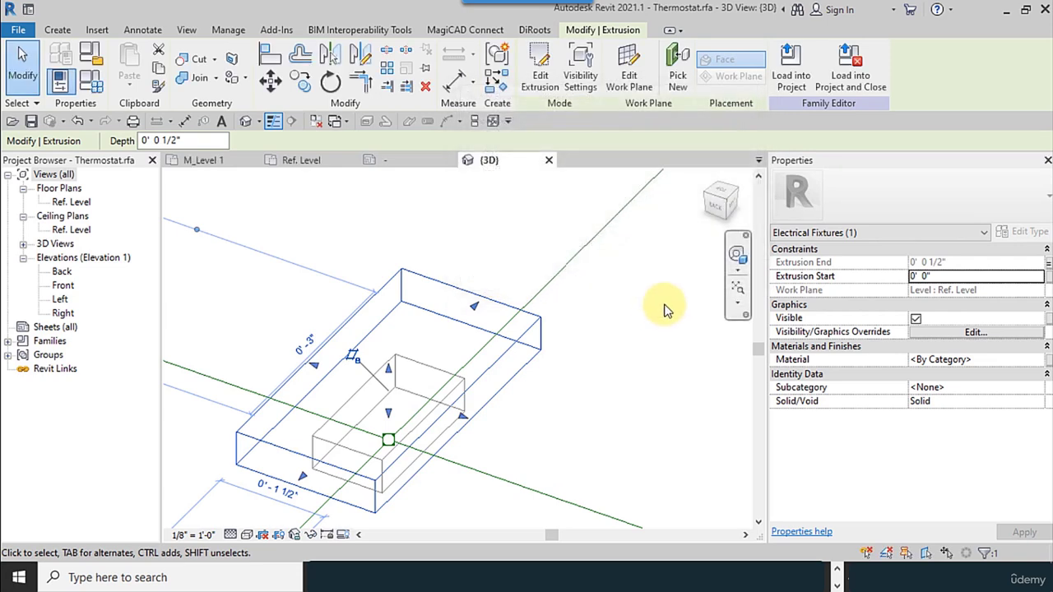
# - Load the Thermostat family with the outer extrusion's new visibility into Mechanical_R21.rvt, overwriting the existing version and its parameter values
pyautogui.click(792, 78)
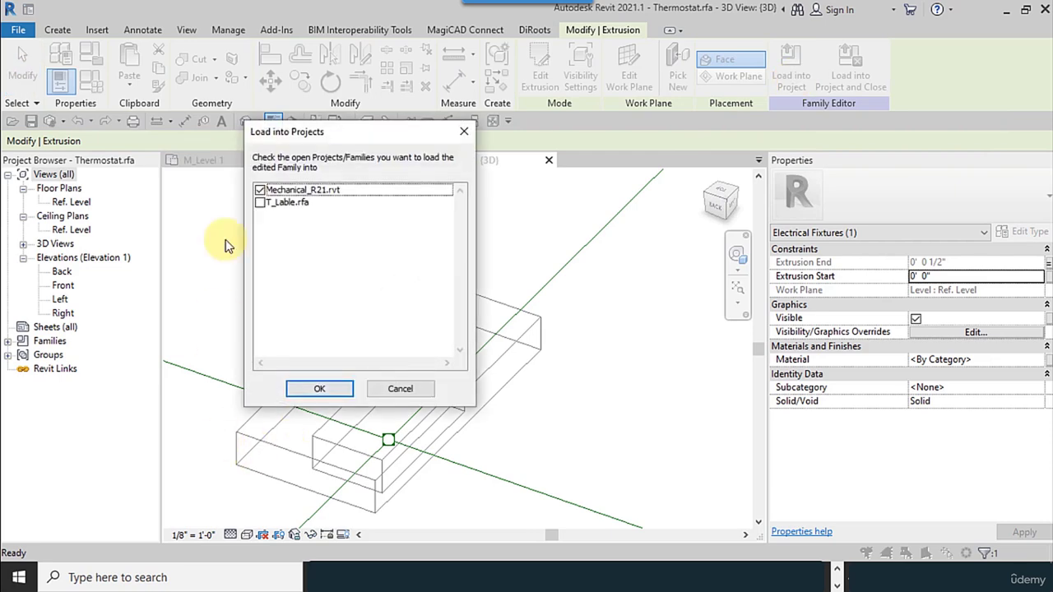
pyautogui.click(326, 387)
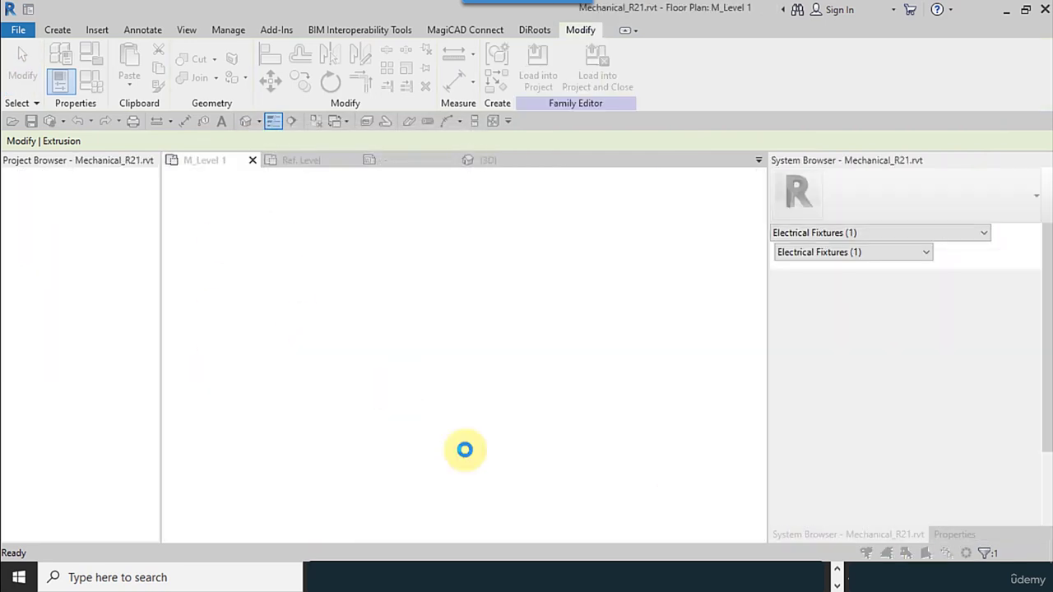
pyautogui.click(451, 284)
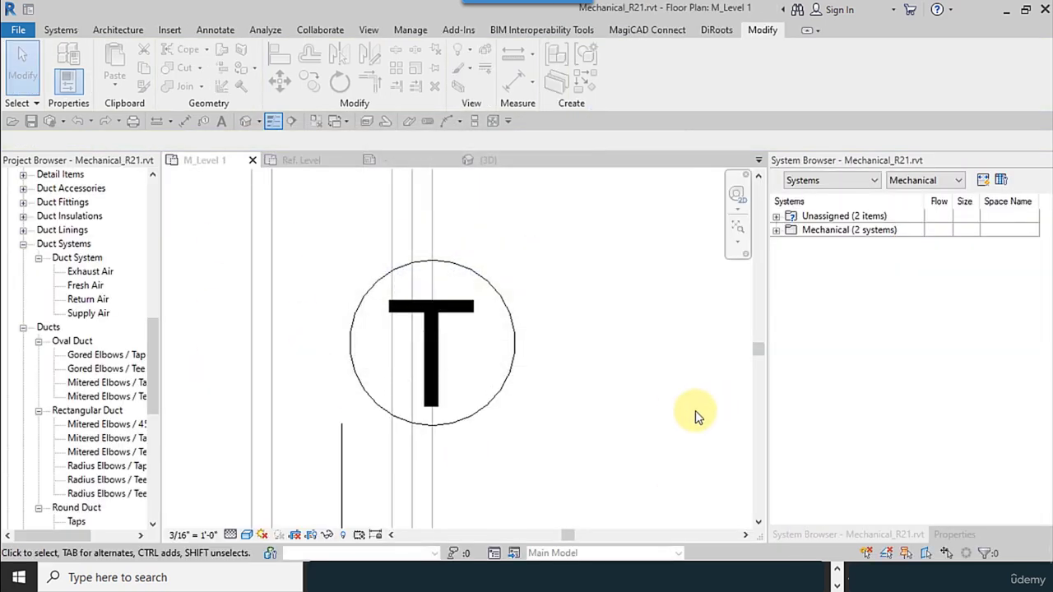
# - Switch the M_Level 1 plan to Medium detail and back to Fine to compare the thermostat's display
pyautogui.click(231, 535)
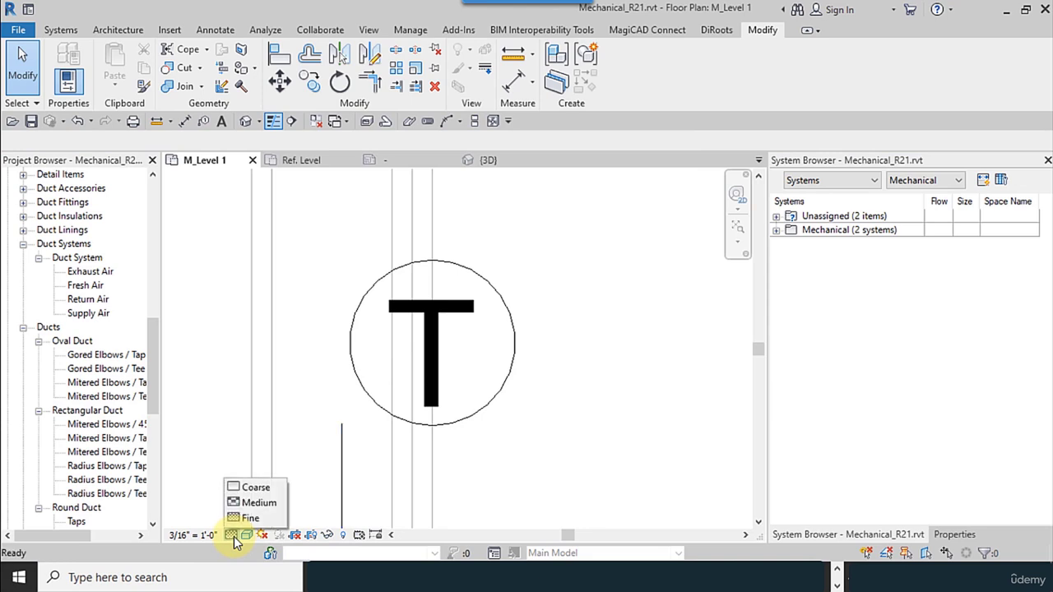
pyautogui.click(247, 502)
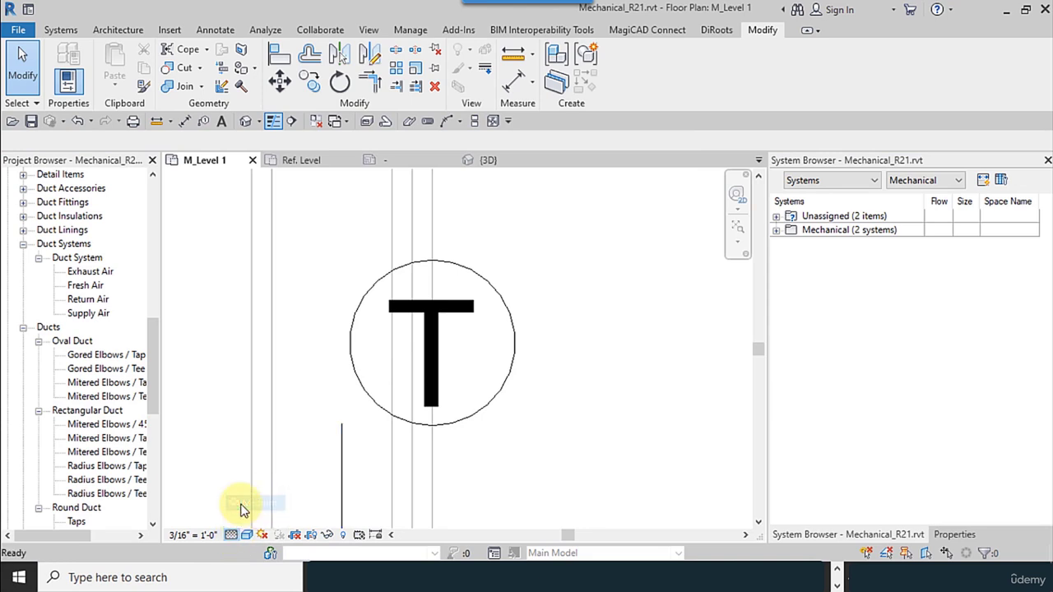
pyautogui.click(231, 536)
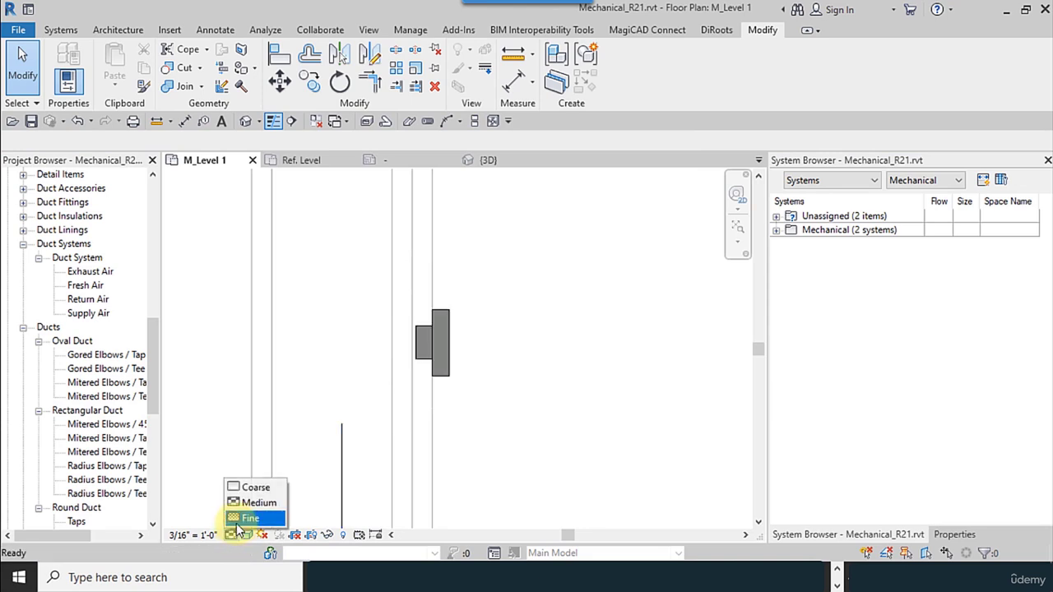
pyautogui.click(246, 518)
# - Examine the placed thermostat and its T label against the surrounding wall and air terminals in the M_Level 1 plan
pyautogui.scroll(-4, 321, 403)
pyautogui.scroll(3, 353, 388)
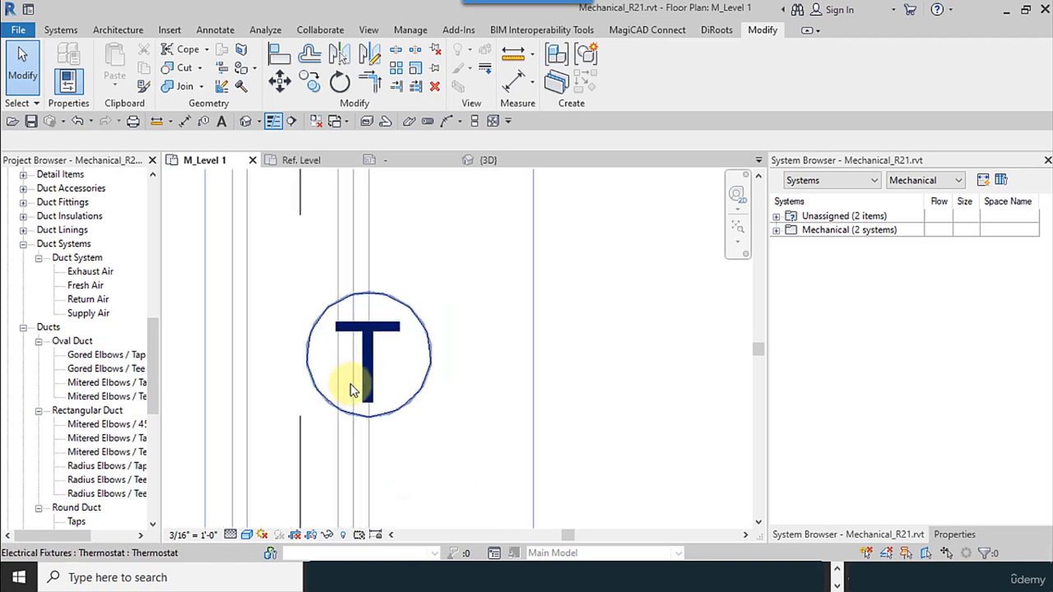
pyautogui.scroll(-5, 414, 404)
pyautogui.scroll(-6, 496, 370)
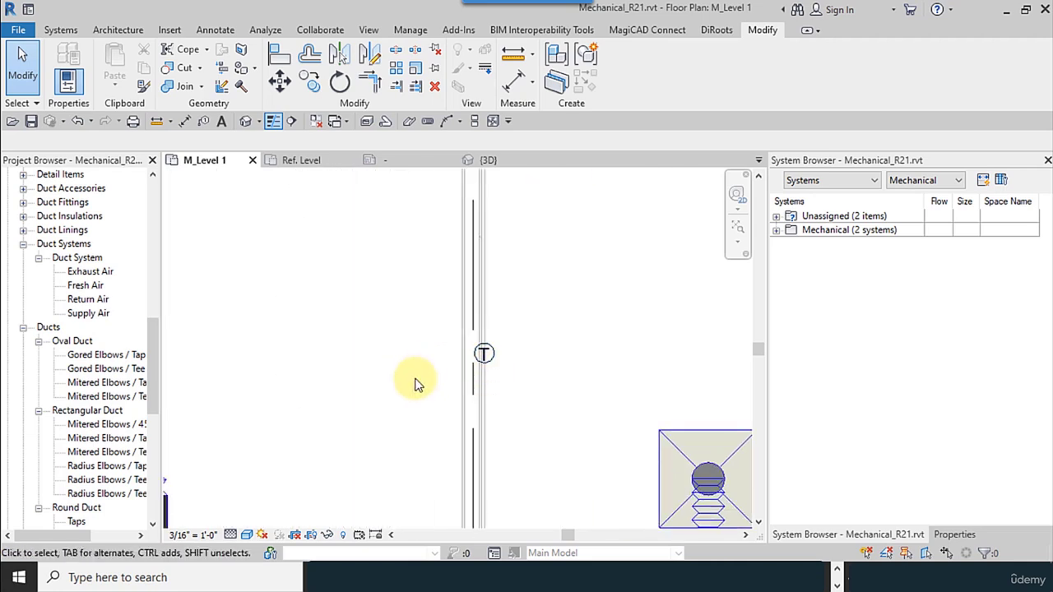
pyautogui.scroll(5, 434, 393)
pyautogui.scroll(-3, 458, 388)
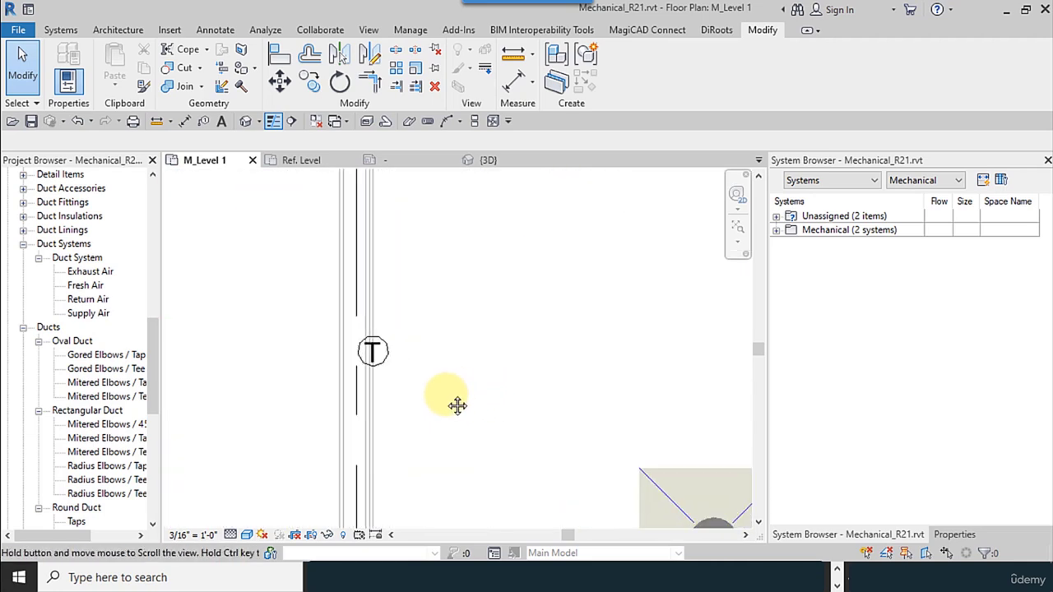
pyautogui.moveTo(414, 387); pyautogui.dragTo(403, 388, button='middle')
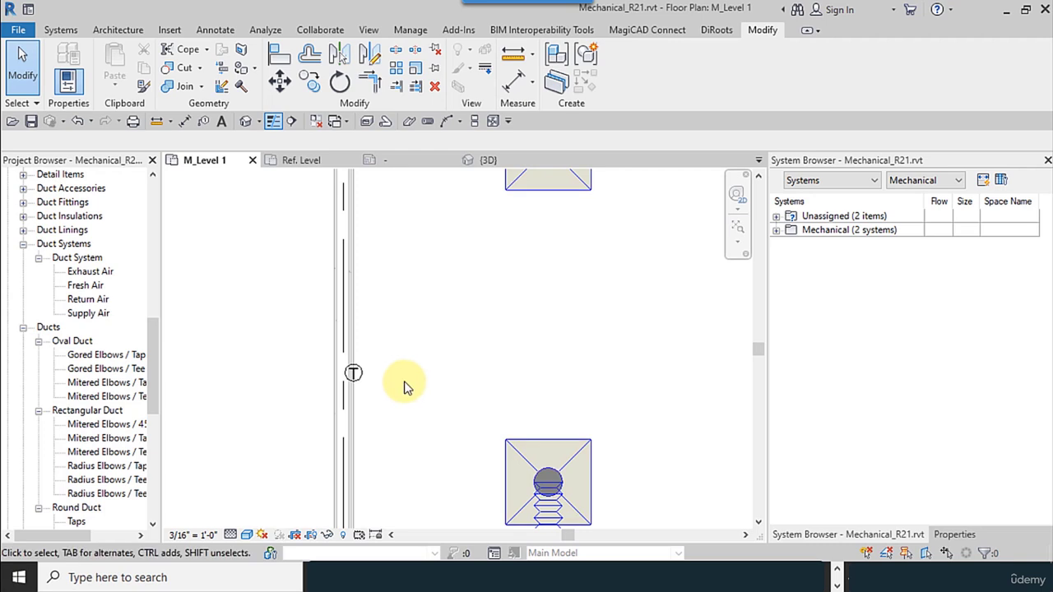
pyautogui.click(352, 373)
pyautogui.scroll(2, 283, 386)
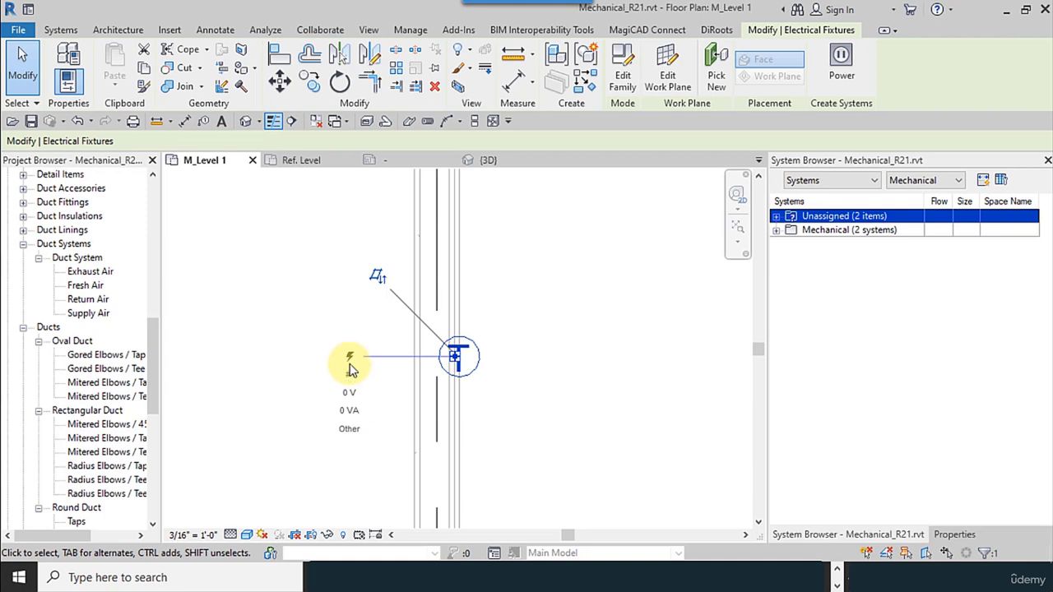
pyautogui.scroll(-5, 437, 387)
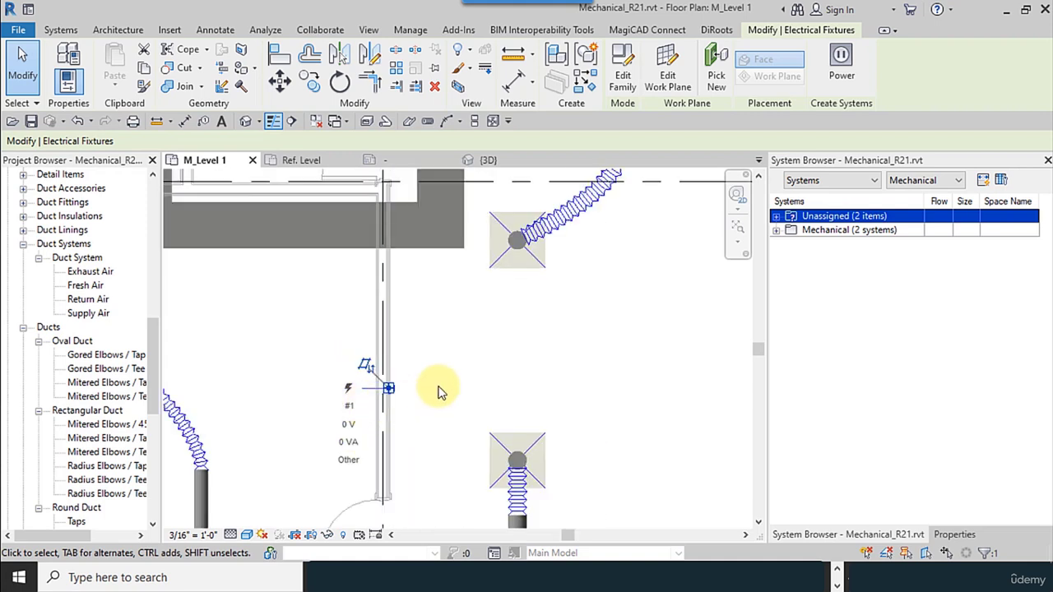
pyautogui.moveTo(383, 416); pyautogui.dragTo(444, 381, button='middle')
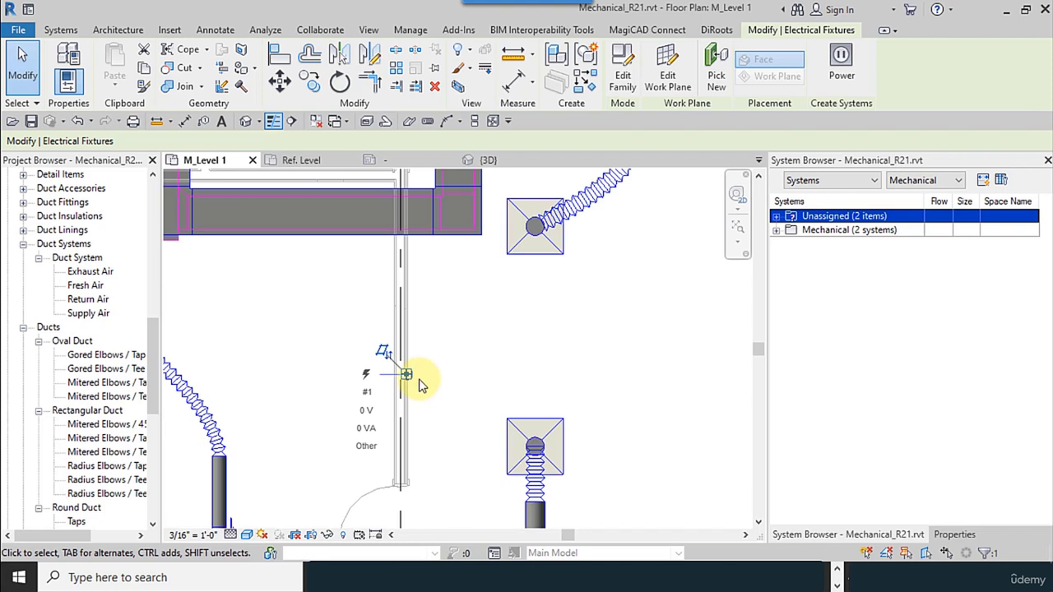